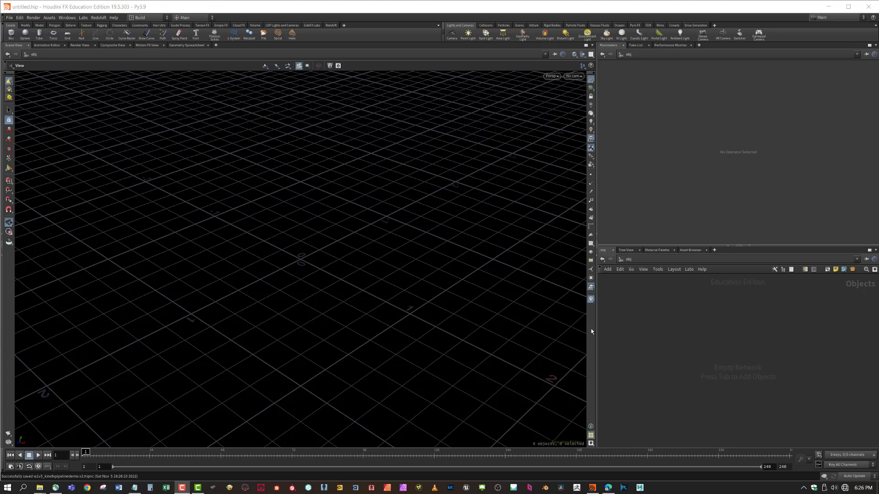
# Narrow the scene viewport to give the parameter and network panes more room, at roughly half the window width
pyautogui.moveTo(595, 331); pyautogui.dragTo(438, 293)
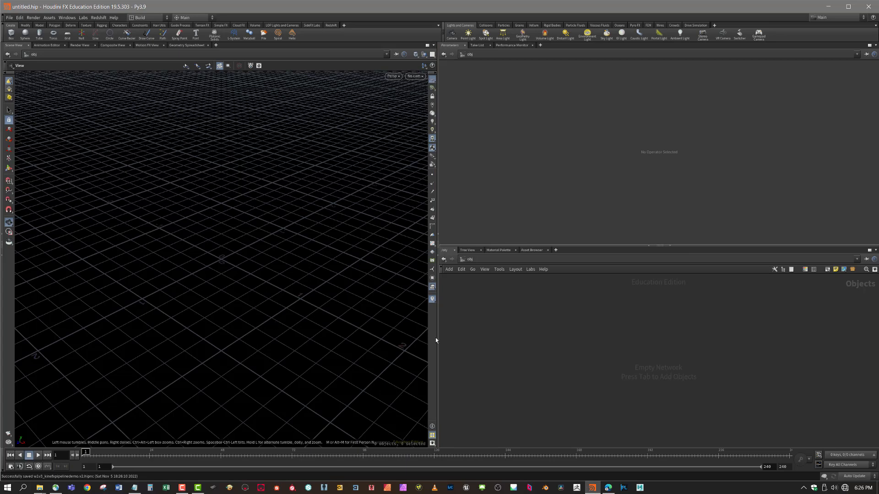
pyautogui.moveTo(436, 341); pyautogui.dragTo(474, 339)
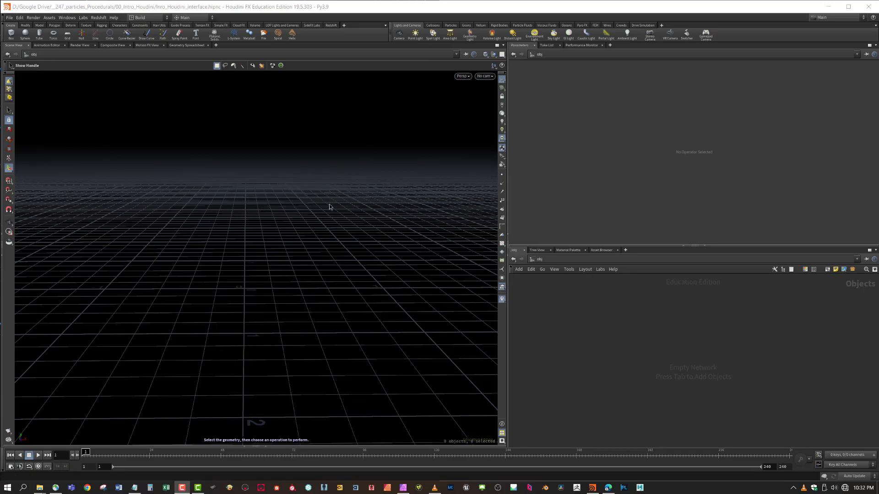
# Set the viewport background color scheme to Dark in the display options and save the options as default
pyautogui.press('Escape')
pyautogui.moveTo(280, 241); pyautogui.dragTo(275, 243)
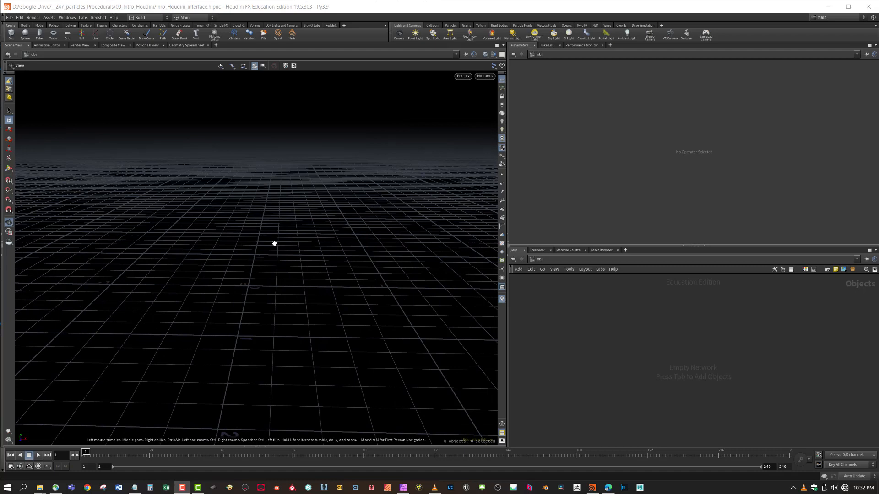
pyautogui.press('Return')
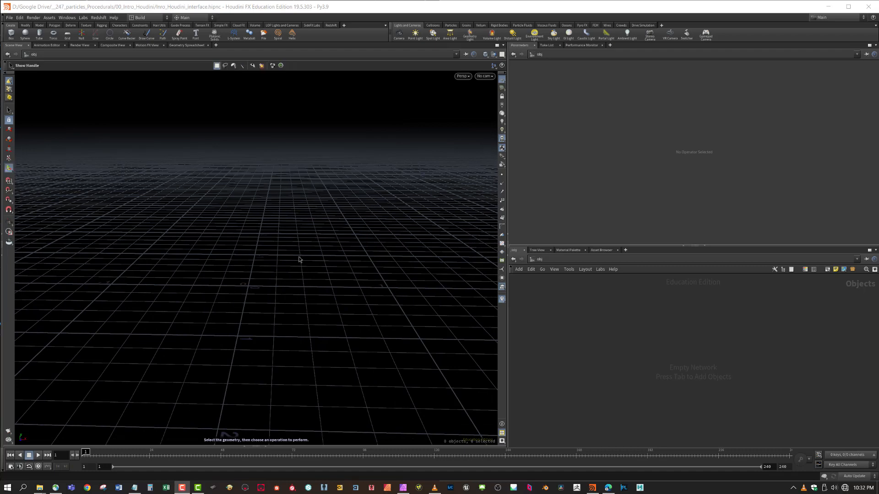
pyautogui.press('d')
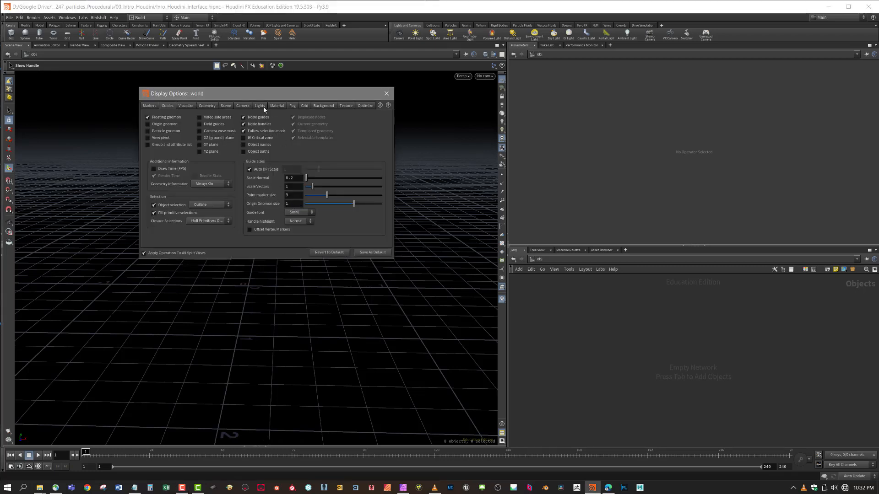
pyautogui.click(321, 107)
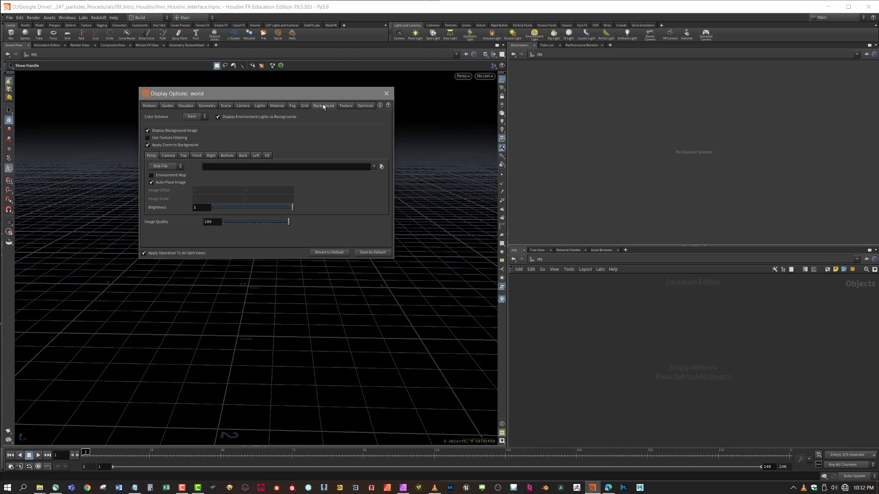
pyautogui.click(200, 118)
pyautogui.click(192, 138)
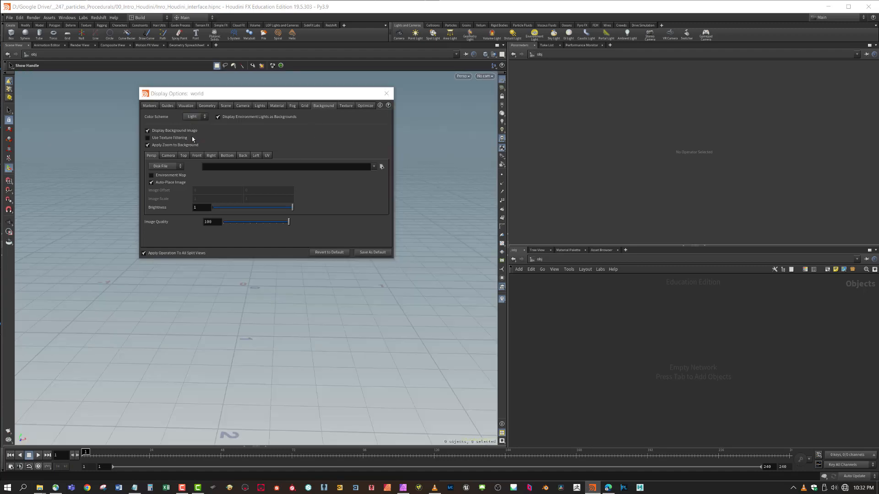
pyautogui.click(198, 117)
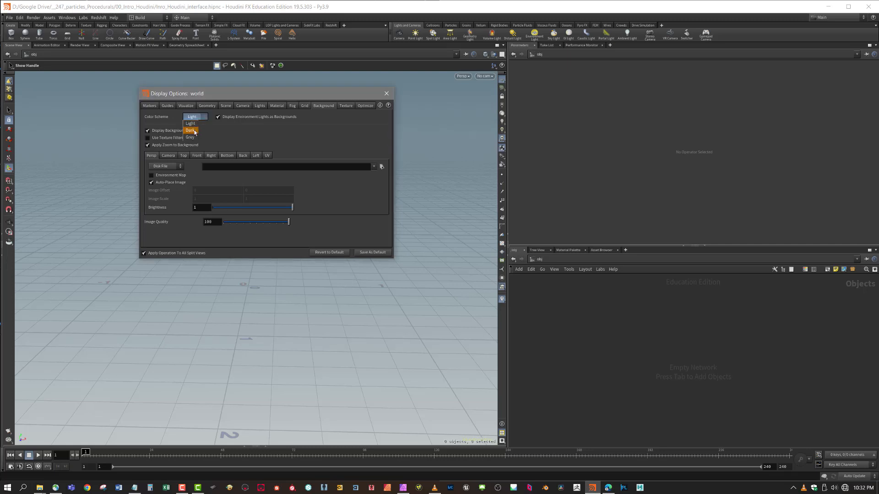
pyautogui.click(194, 130)
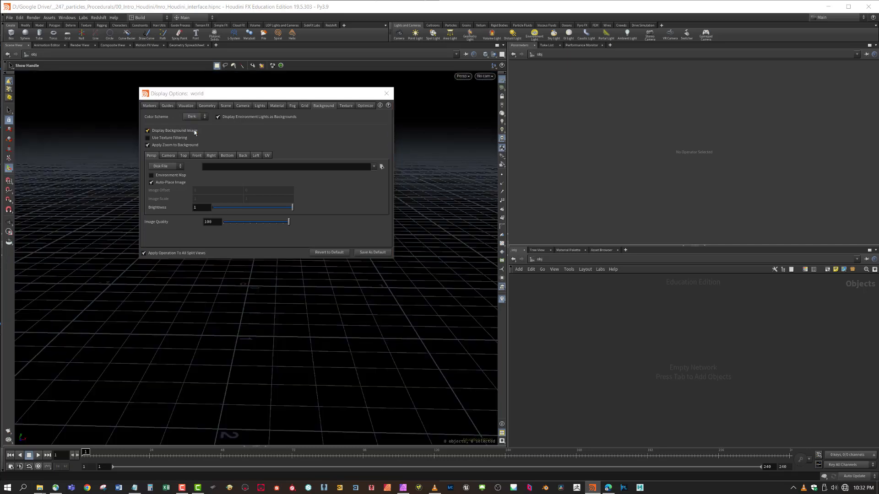
pyautogui.click(378, 255)
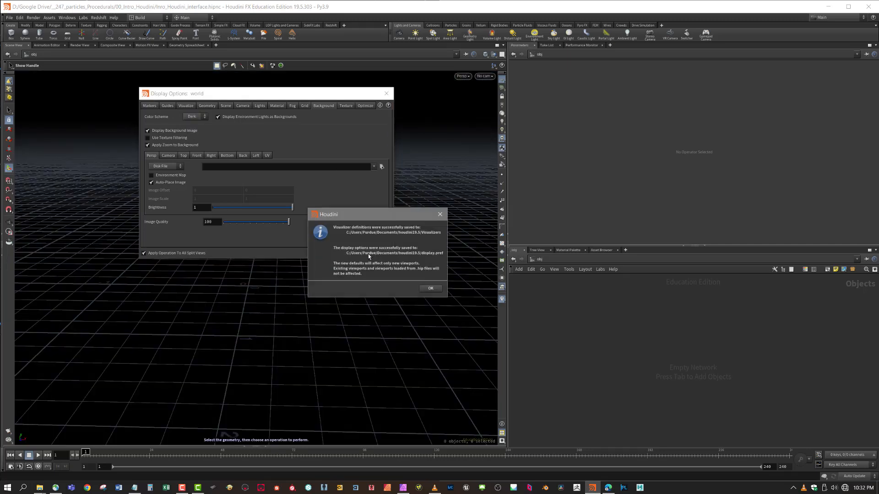
pyautogui.click(430, 288)
pyautogui.click(387, 94)
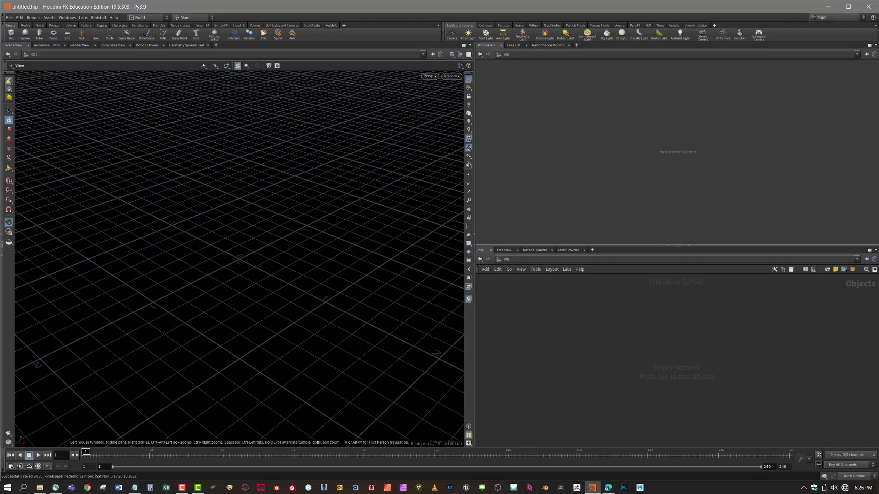
pyautogui.click(137, 18)
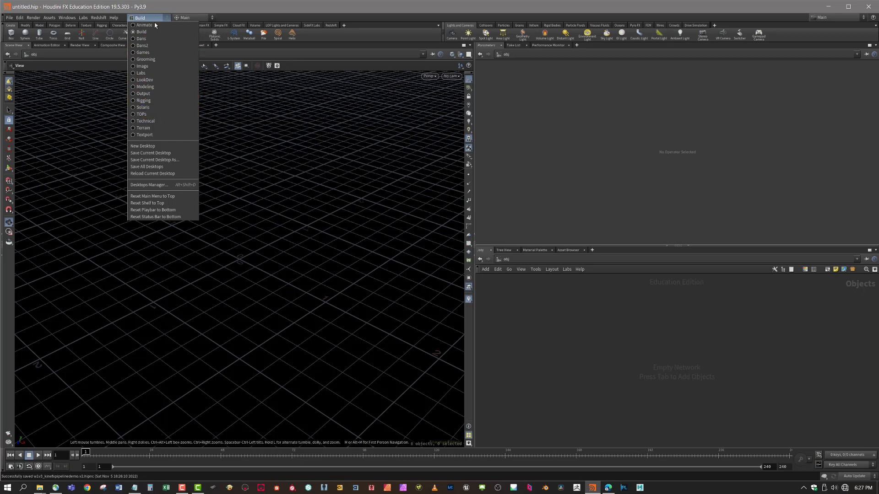
pyautogui.click(171, 8)
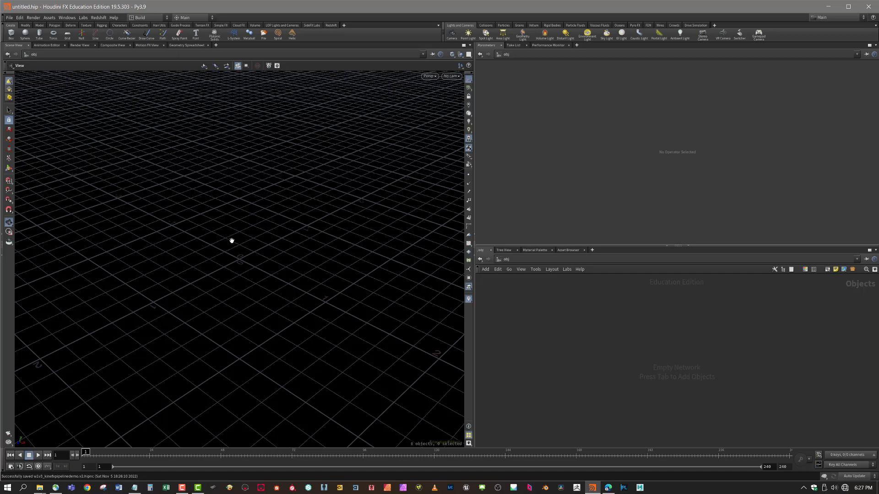
pyautogui.click(665, 245)
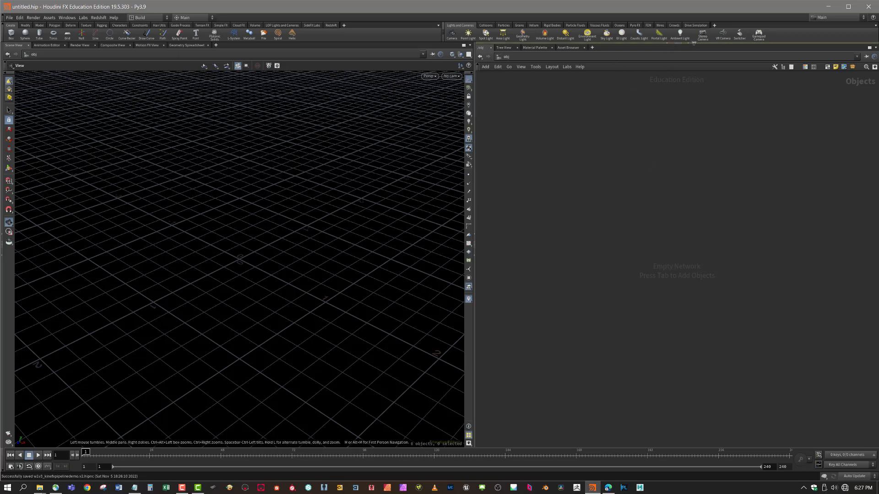
pyautogui.click(673, 43)
# Add a Geometry node to the empty object network
pyautogui.press('Tab')
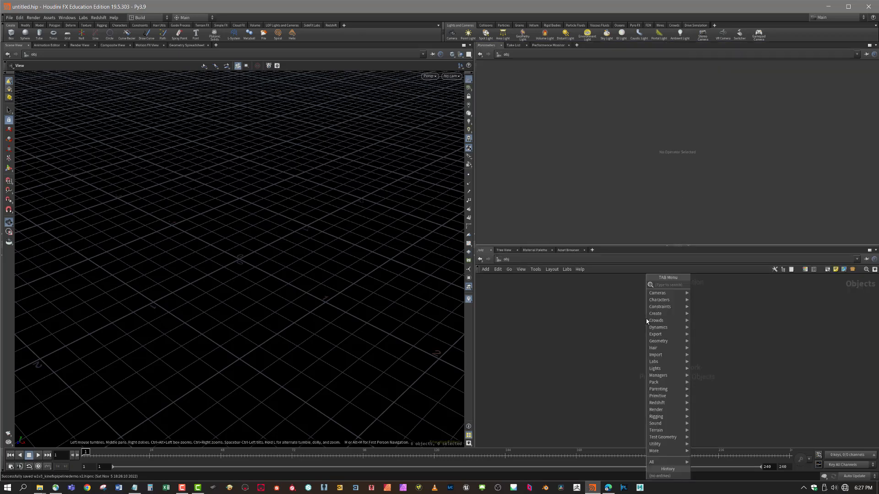
pyautogui.moveTo(662, 323)
pyautogui.write('geo')
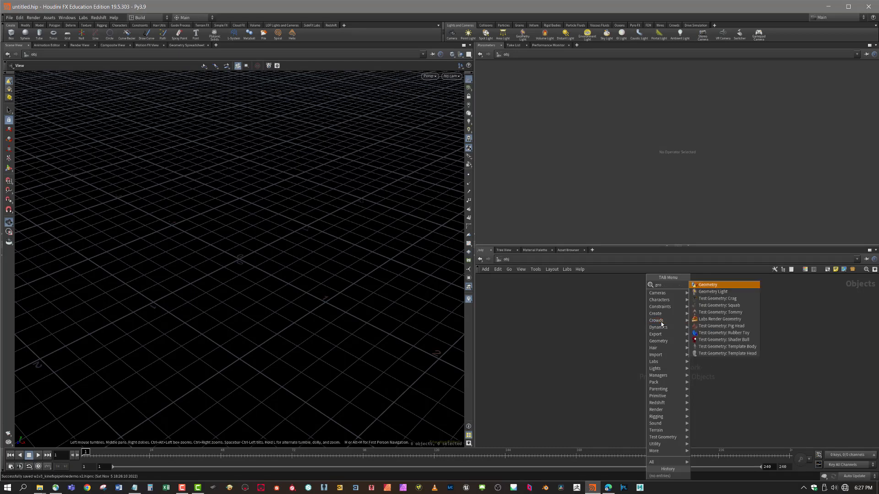
pyautogui.press('Return')
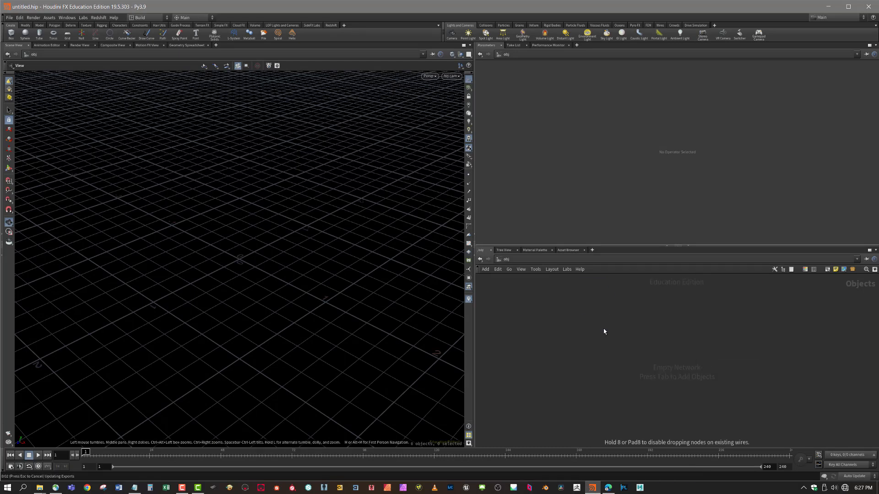
pyautogui.click(603, 332)
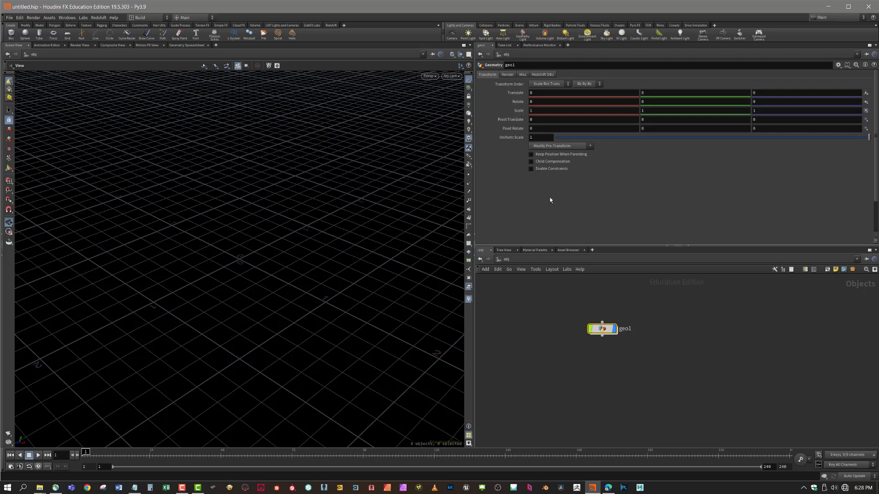
# Review the geometry node's Render, Misc and Redshift OBJ parameters, ending at its Transform parameters
pyautogui.click(511, 75)
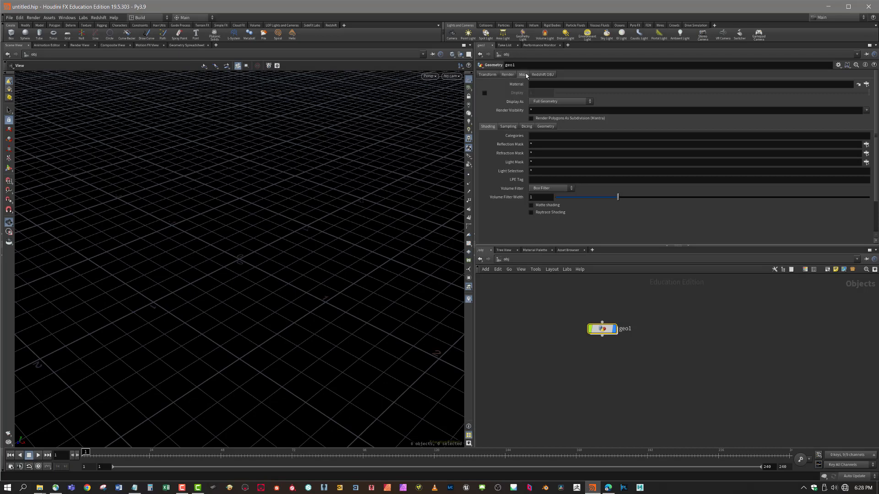
pyautogui.click(526, 74)
pyautogui.click(542, 74)
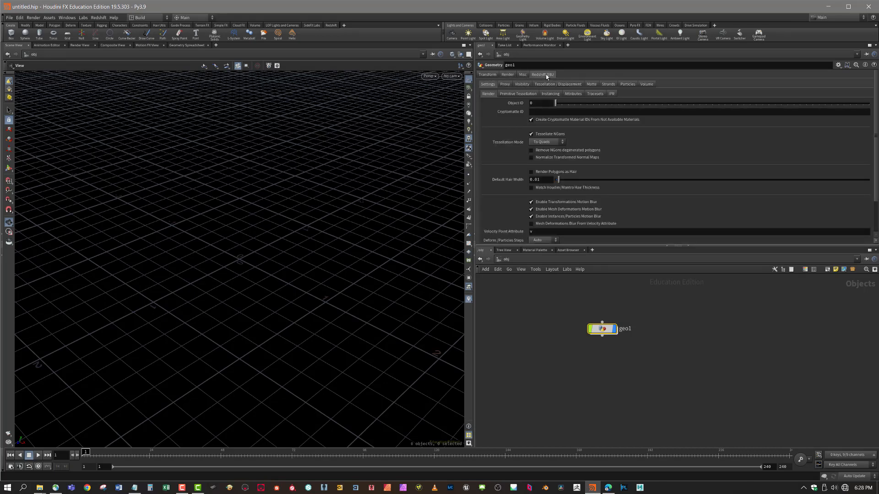
pyautogui.click(489, 74)
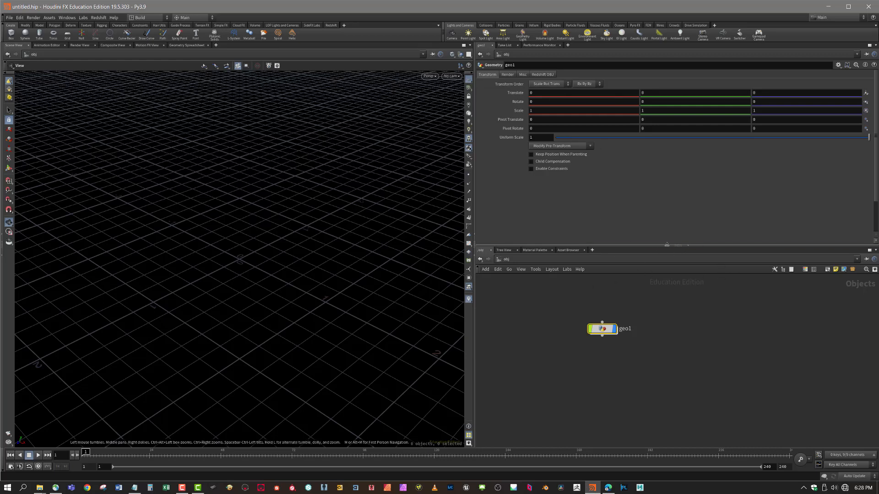
# Collapse the separate parameter pane, show the node's parameters inside the network editor, and widen the network editor over the viewport
pyautogui.click(677, 245)
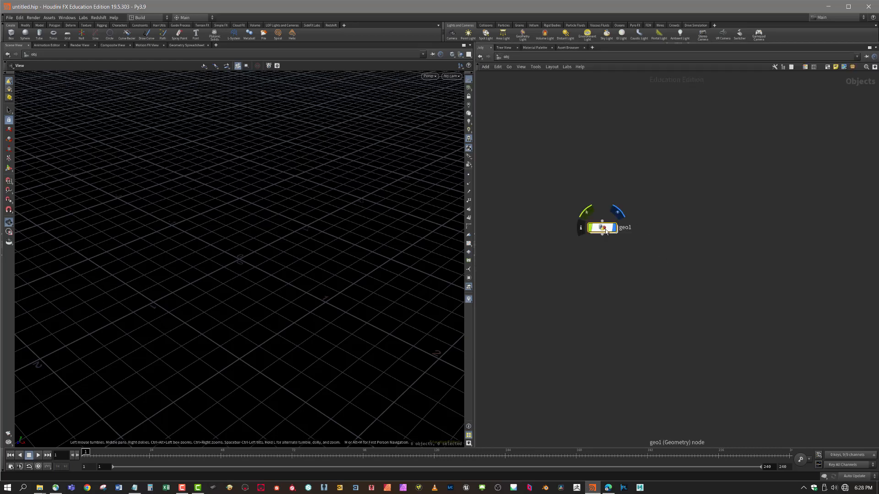
pyautogui.press('p')
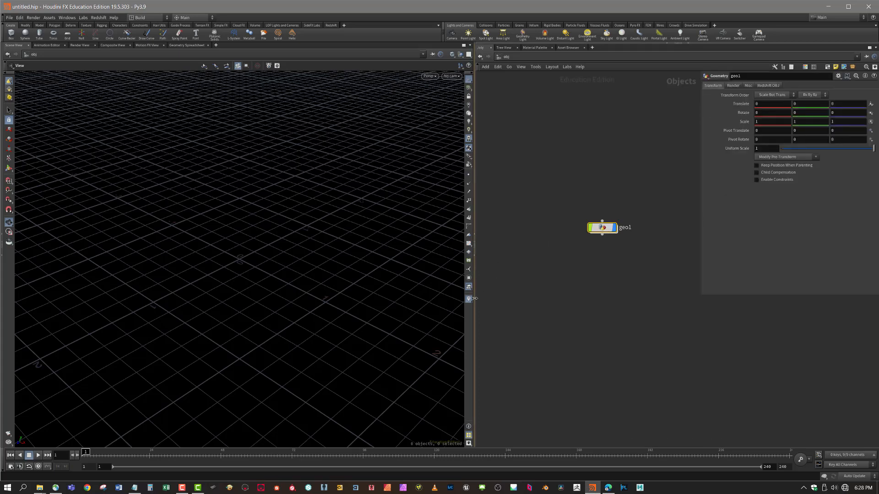
pyautogui.moveTo(475, 296); pyautogui.dragTo(300, 294)
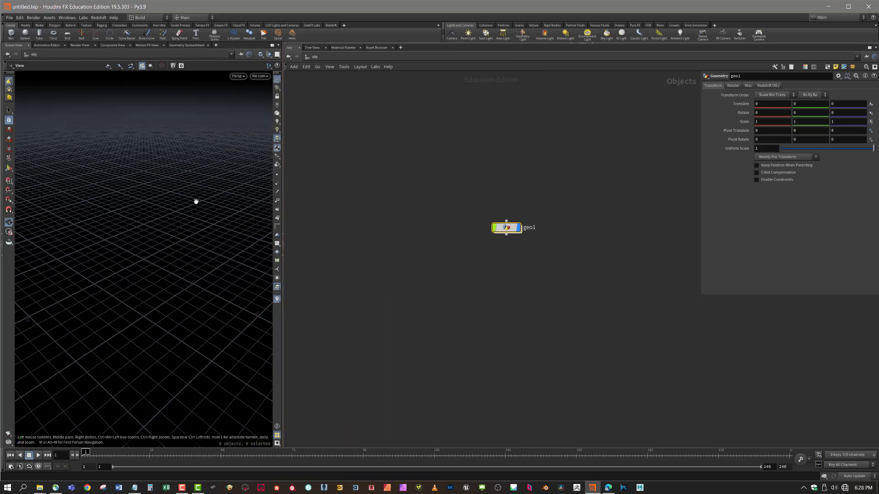
# Move the geometry node into the upper part of the network and widen the viewport slightly
pyautogui.moveTo(511, 235); pyautogui.dragTo(461, 152)
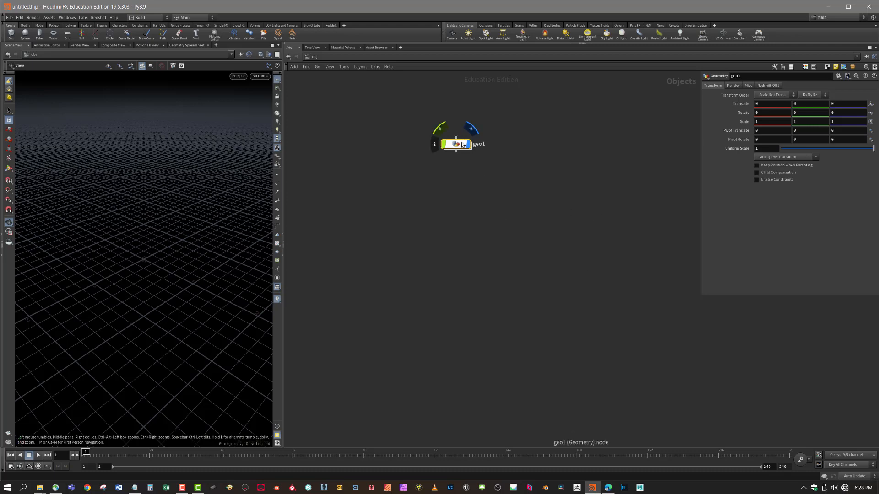
pyautogui.moveTo(461, 144)
pyautogui.mouseDown()
pyautogui.moveTo(462, 132)
pyautogui.moveTo(463, 146)
pyautogui.mouseUp()
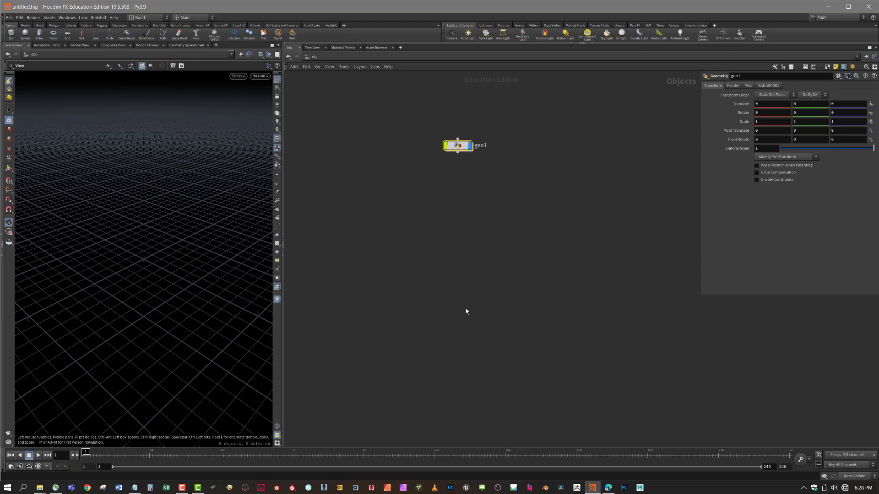
pyautogui.moveTo(283, 292); pyautogui.dragTo(296, 291)
pyautogui.moveTo(463, 146)
pyautogui.mouseDown()
pyautogui.moveTo(464, 168)
pyautogui.moveTo(472, 154)
pyautogui.mouseUp()
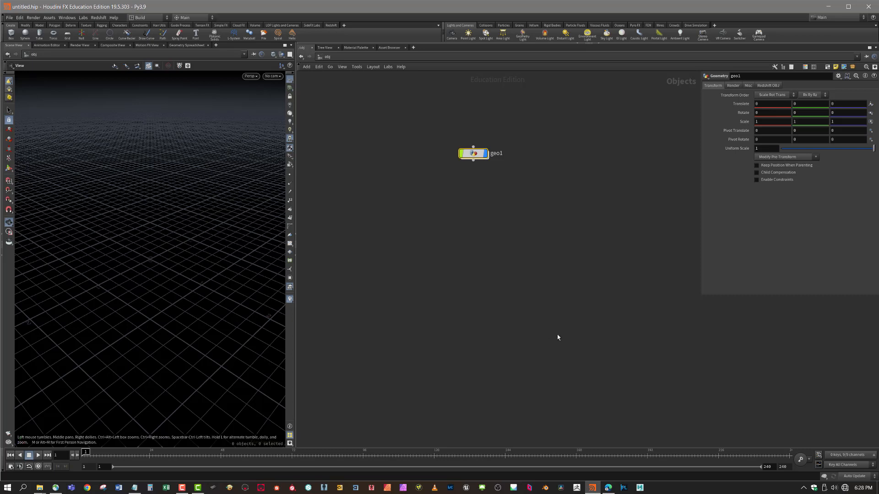
# Color the geometry node light pink and add a sticky note beside it in the same light pink
pyautogui.press('c')
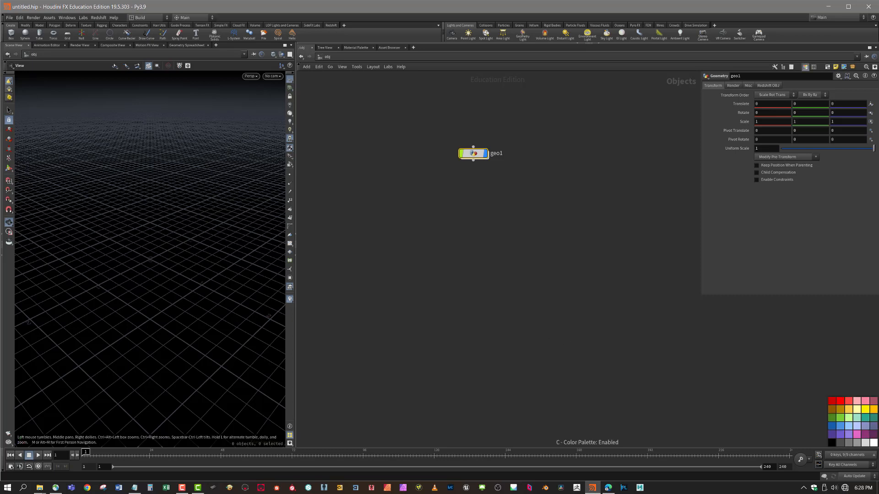
pyautogui.click(856, 402)
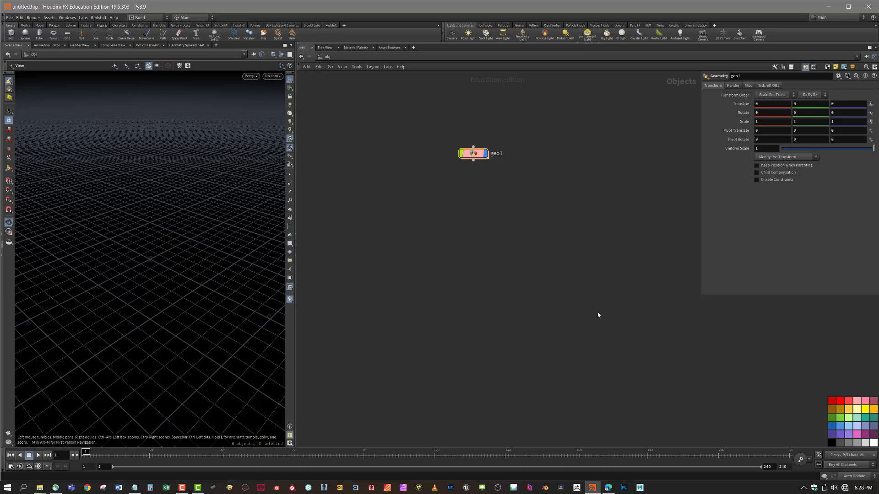
pyautogui.click(835, 67)
pyautogui.moveTo(613, 190); pyautogui.dragTo(392, 121)
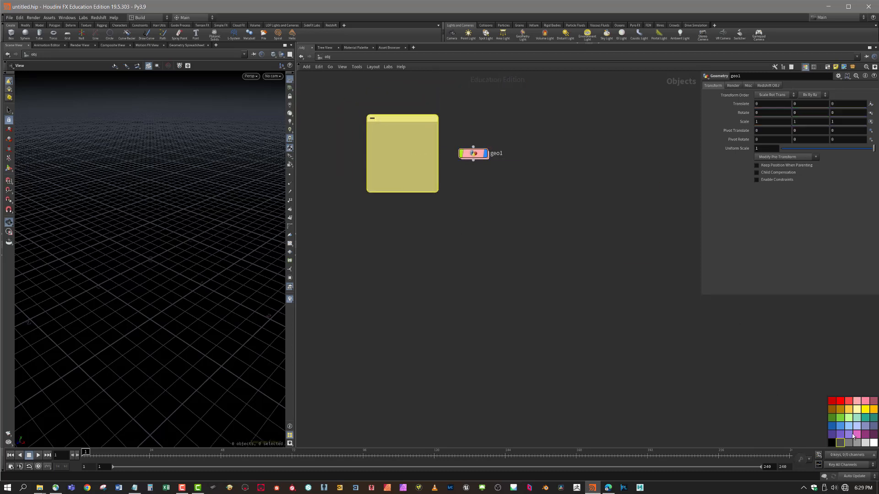
pyautogui.click(858, 401)
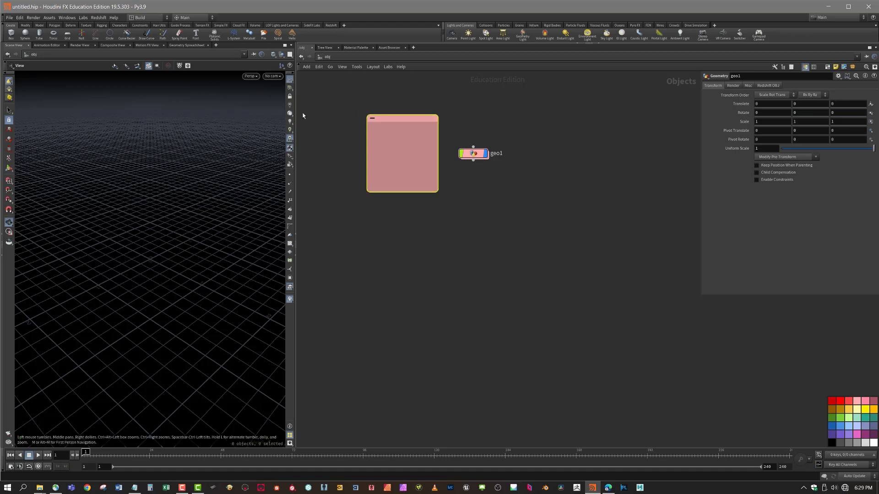
# Write "This is a container for SOPs" in the sticky note, shrink it to fit the text and align it beside the geometry node
pyautogui.click(404, 158)
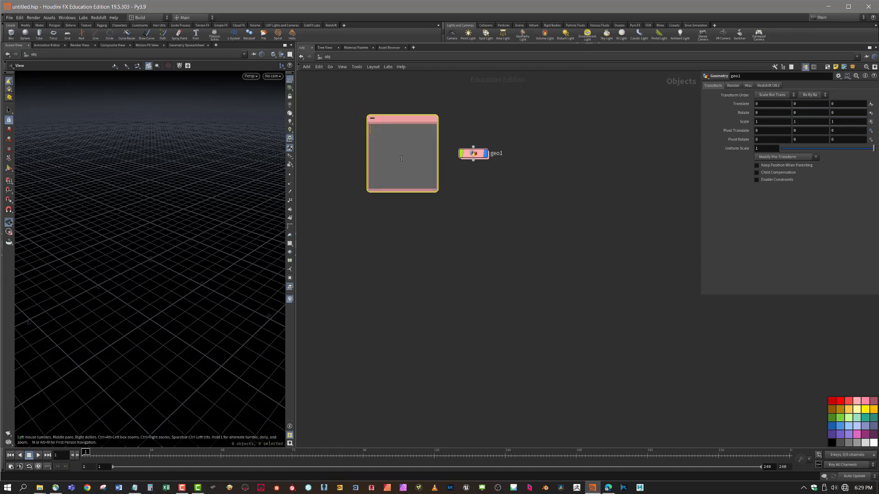
pyautogui.write('This is a container for SOP')
pyautogui.write('s')
pyautogui.moveTo(404, 192); pyautogui.dragTo(403, 150)
pyautogui.moveTo(420, 120); pyautogui.dragTo(421, 141)
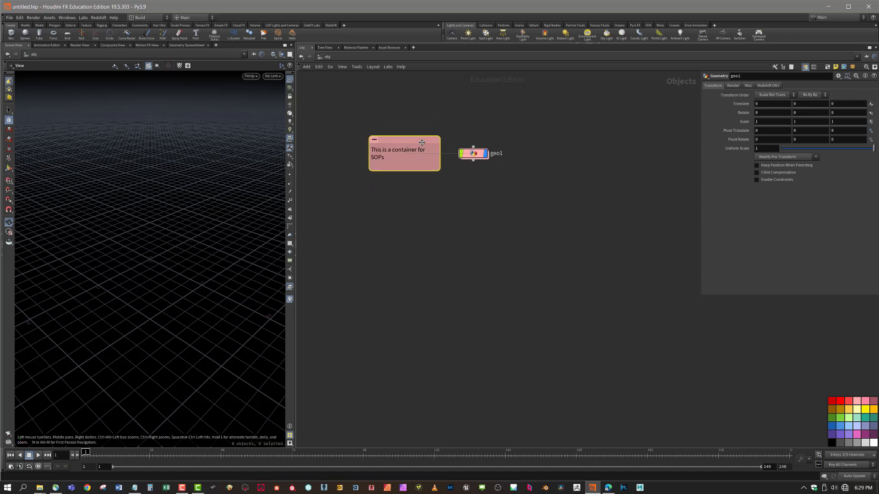
pyautogui.moveTo(484, 182)
pyautogui.mouseDown(button='middle')
pyautogui.moveTo(495, 191)
pyautogui.moveTo(497, 181)
pyautogui.mouseUp(button='middle')
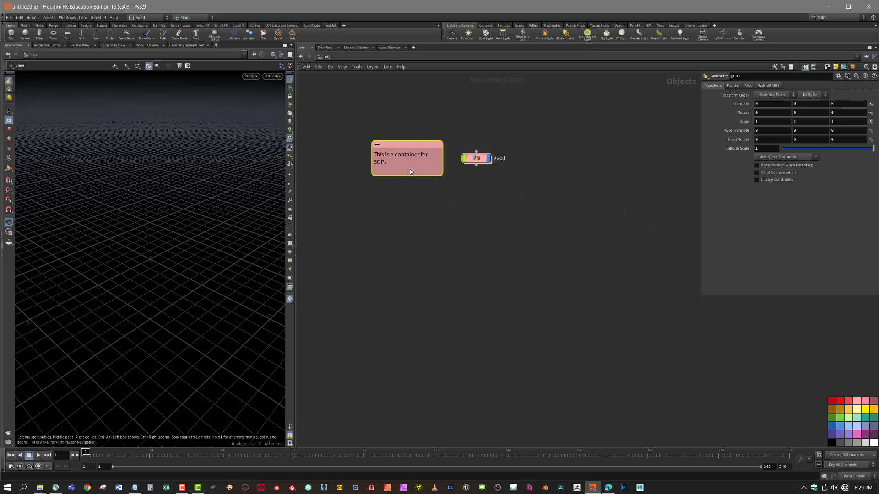
pyautogui.moveTo(409, 176); pyautogui.dragTo(420, 149)
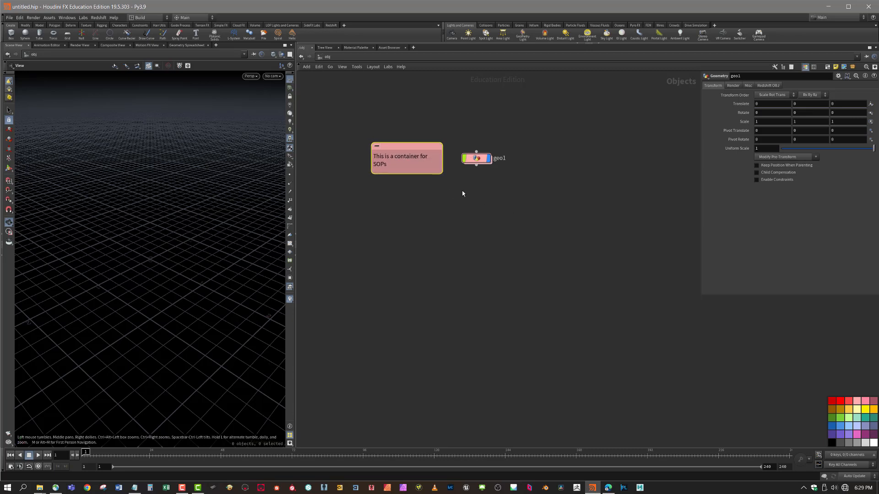
# Widen the viewport against the network editor, keeping the sticky note and geometry node in view
pyautogui.moveTo(444, 202); pyautogui.dragTo(475, 222, button='middle')
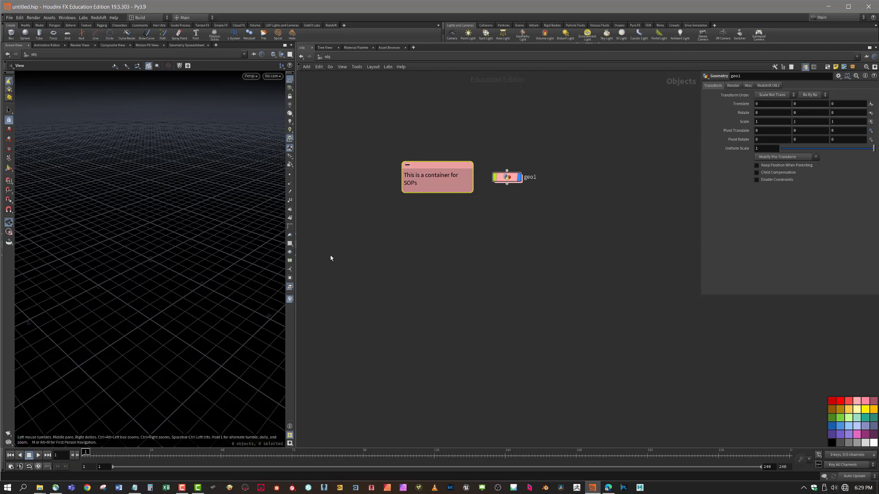
pyautogui.moveTo(295, 352); pyautogui.dragTo(356, 353)
pyautogui.moveTo(498, 258); pyautogui.dragTo(495, 277, button='middle')
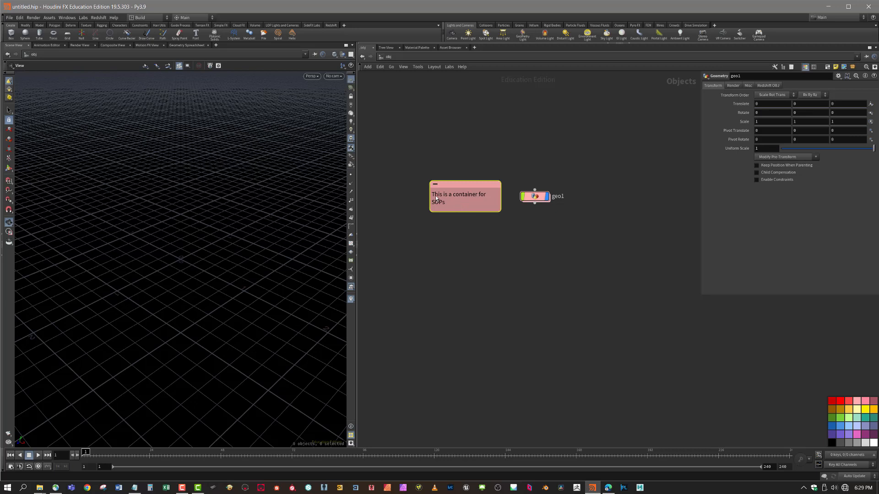
# Go inside the geometry node's network and return to the object level, repeating the jump several times and finishing at obj
pyautogui.moveTo(535, 197)
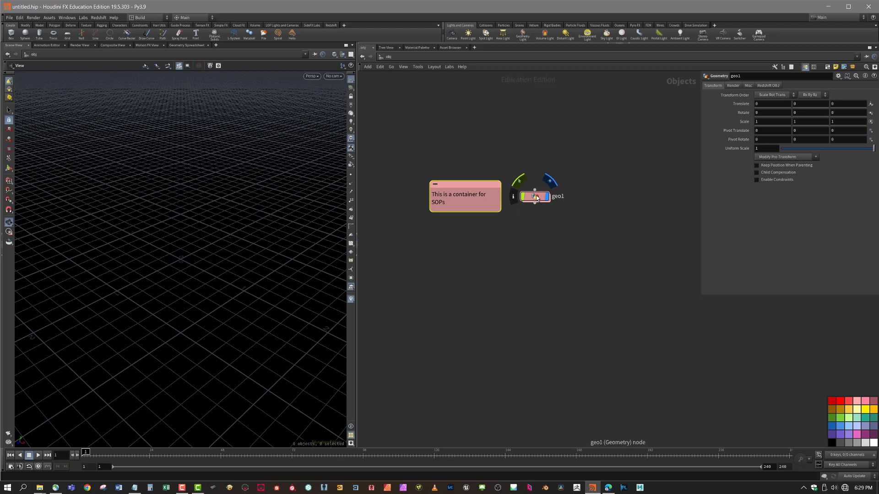
pyautogui.doubleClick(536, 196)
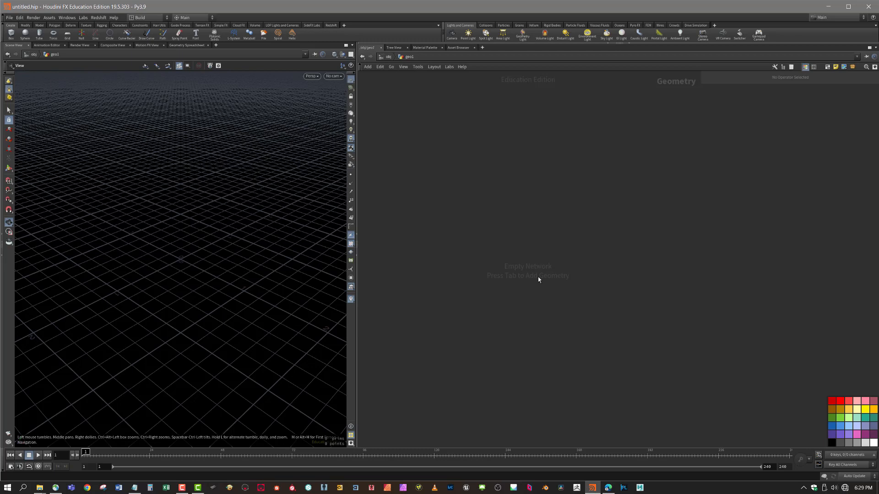
pyautogui.press('u')
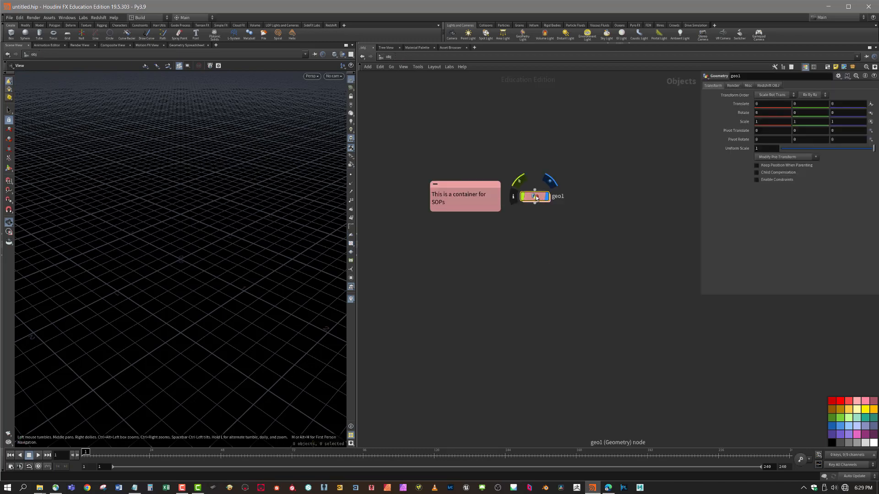
pyautogui.press('i')
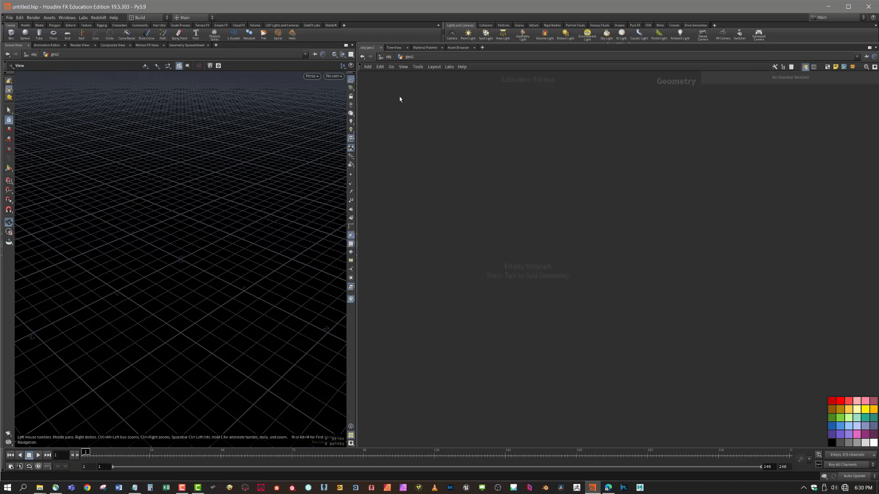
pyautogui.click(388, 57)
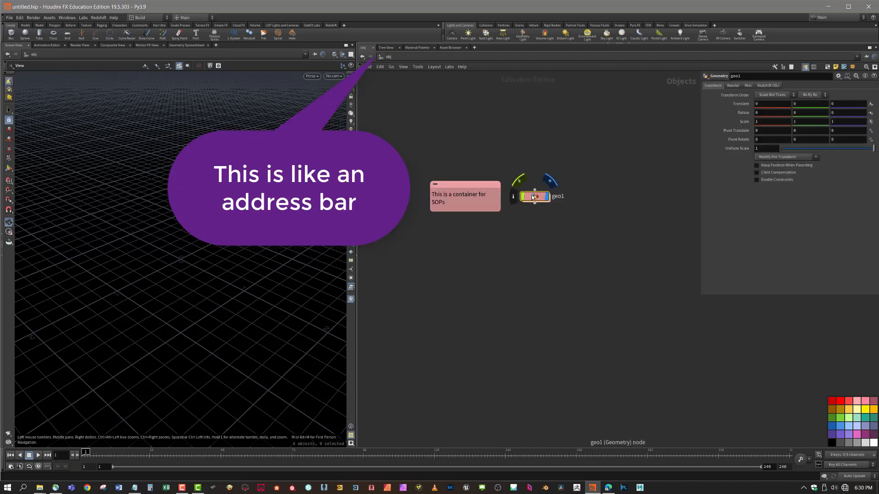
pyautogui.doubleClick(535, 197)
pyautogui.click(389, 56)
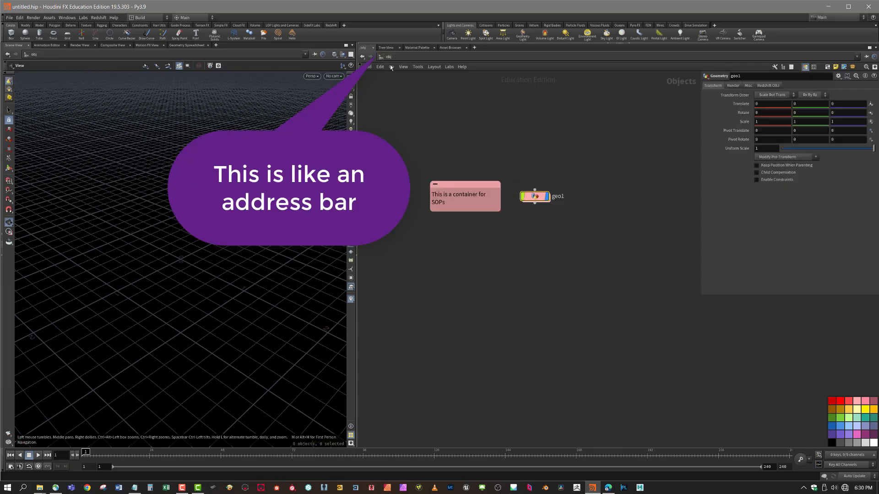
pyautogui.doubleClick(533, 196)
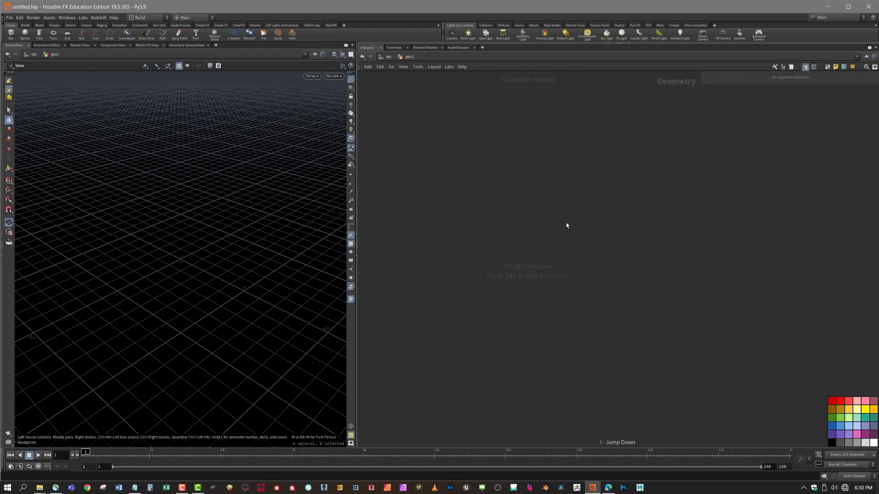
pyautogui.click(389, 57)
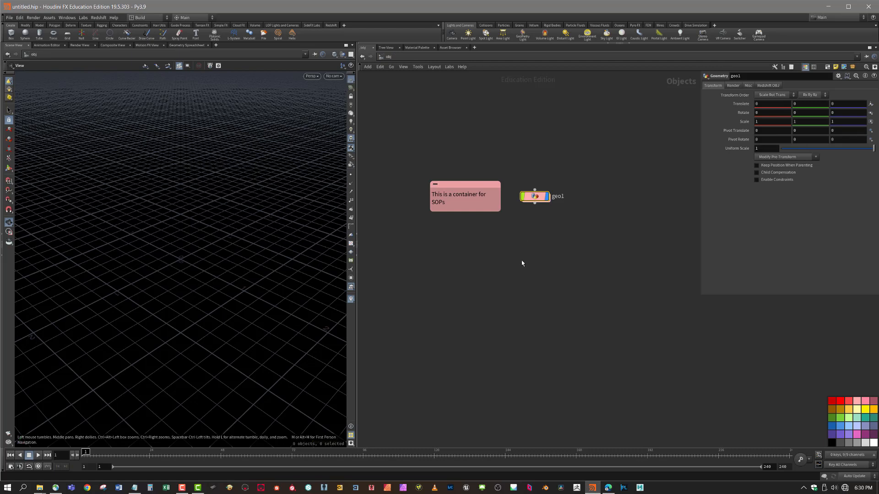
# Shift the sticky note and geometry node higher in the network view and enlarge the viewport a little further
pyautogui.moveTo(523, 263); pyautogui.dragTo(531, 267, button='middle')
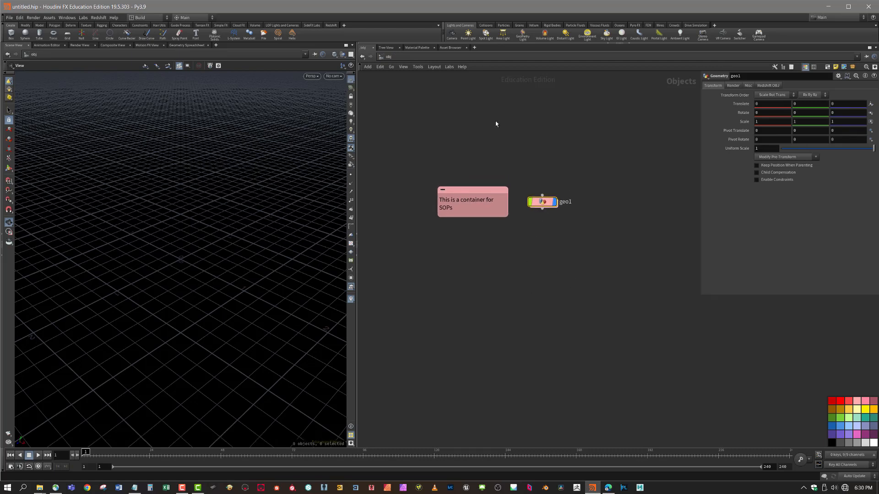
pyautogui.moveTo(545, 203)
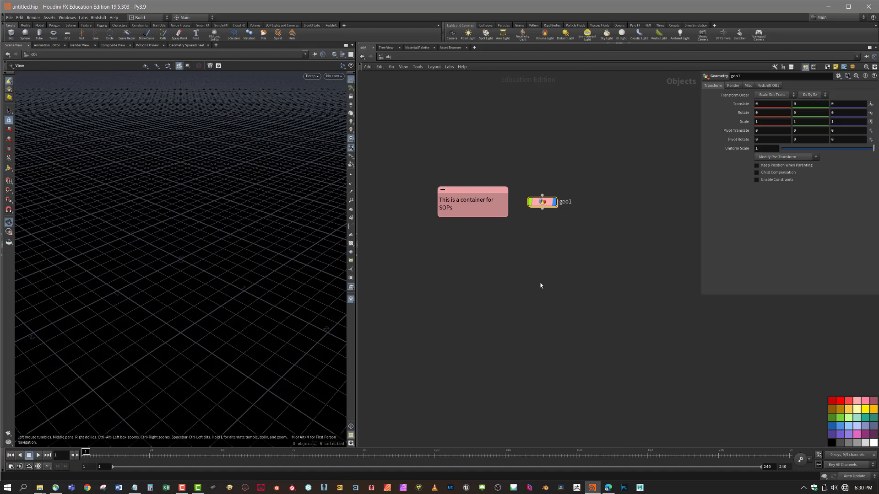
pyautogui.moveTo(573, 296); pyautogui.dragTo(568, 267, button='middle')
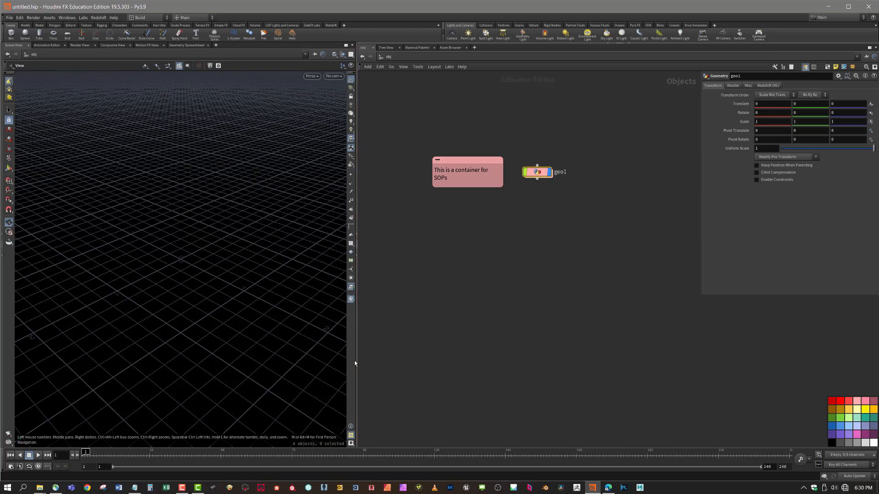
pyautogui.moveTo(356, 363); pyautogui.dragTo(411, 356)
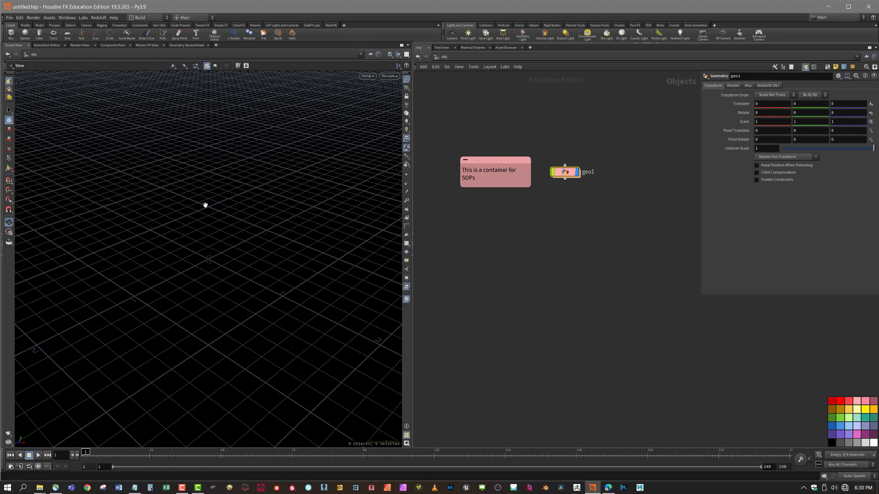
# Examine the ground grid in the perspective viewport by tumbling, panning and dollying the camera
pyautogui.moveTo(206, 207); pyautogui.dragTo(235, 197)
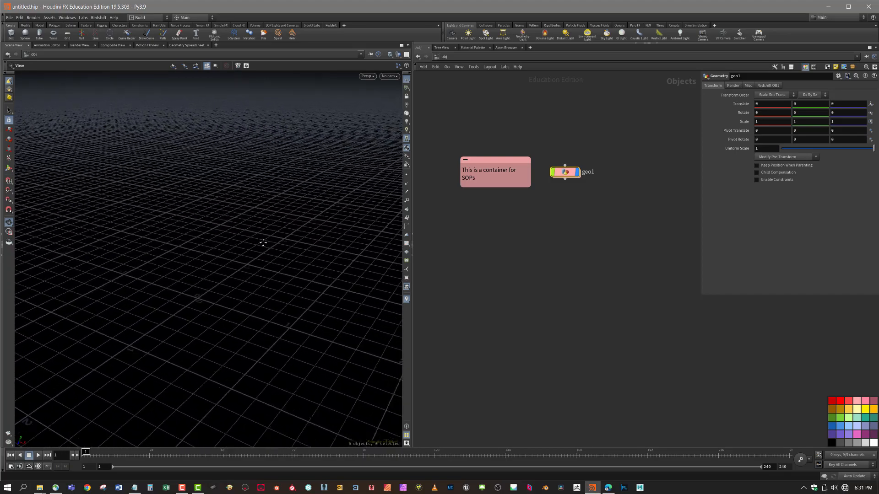
pyautogui.moveTo(238, 248)
pyautogui.mouseDown()
pyautogui.moveTo(224, 240)
pyautogui.moveTo(215, 247)
pyautogui.moveTo(257, 261)
pyautogui.moveTo(248, 259)
pyautogui.mouseUp()
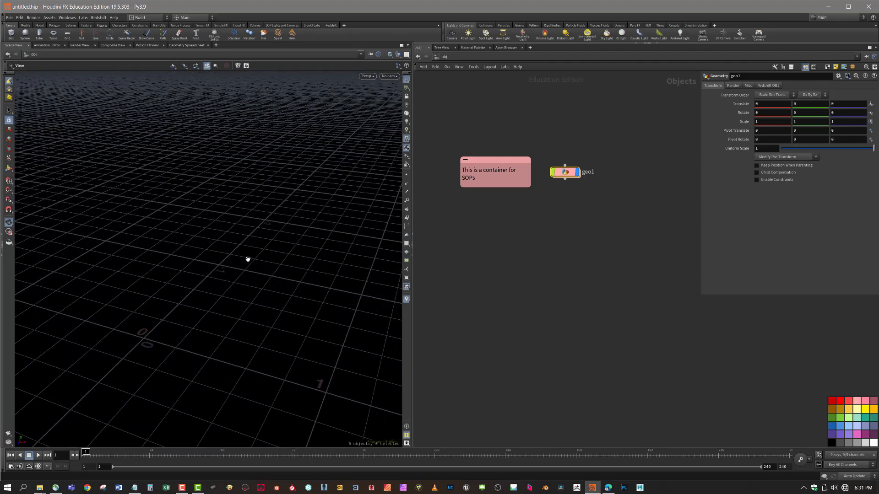
pyautogui.scroll(-5, 247, 260)
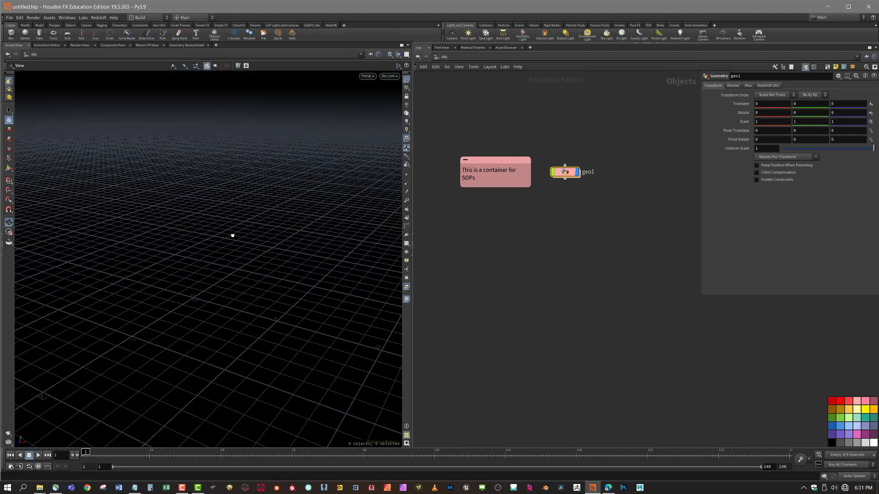
pyautogui.scroll(5, 235, 299)
pyautogui.scroll(-5, 237, 263)
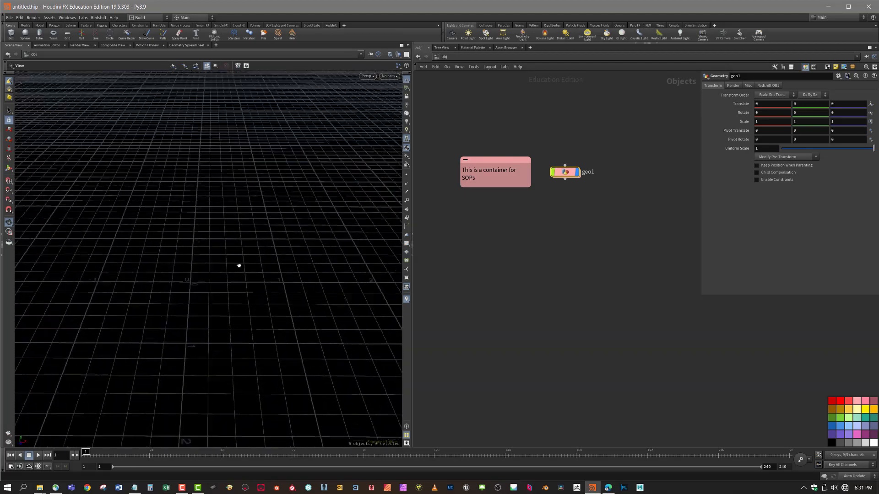
pyautogui.moveTo(210, 283); pyautogui.dragTo(238, 277)
pyautogui.moveTo(238, 277); pyautogui.dragTo(229, 237, button='right')
pyautogui.moveTo(230, 238); pyautogui.dragTo(246, 254, button='middle')
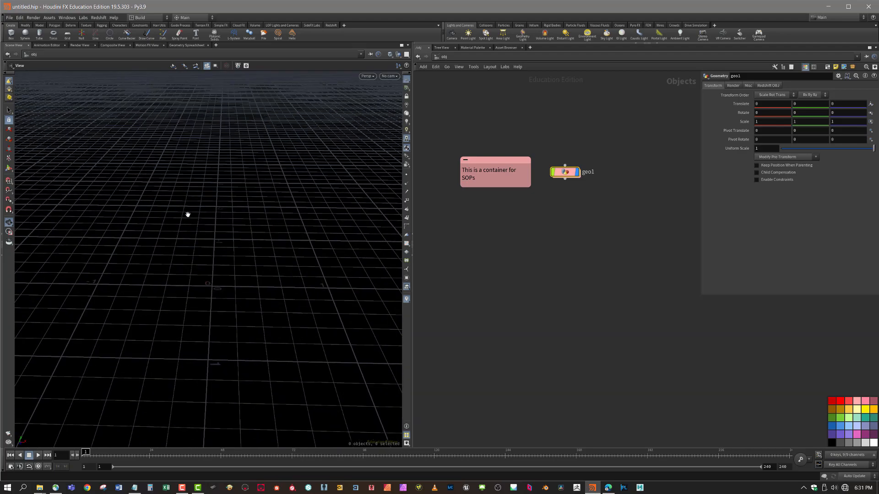
pyautogui.click(9, 19)
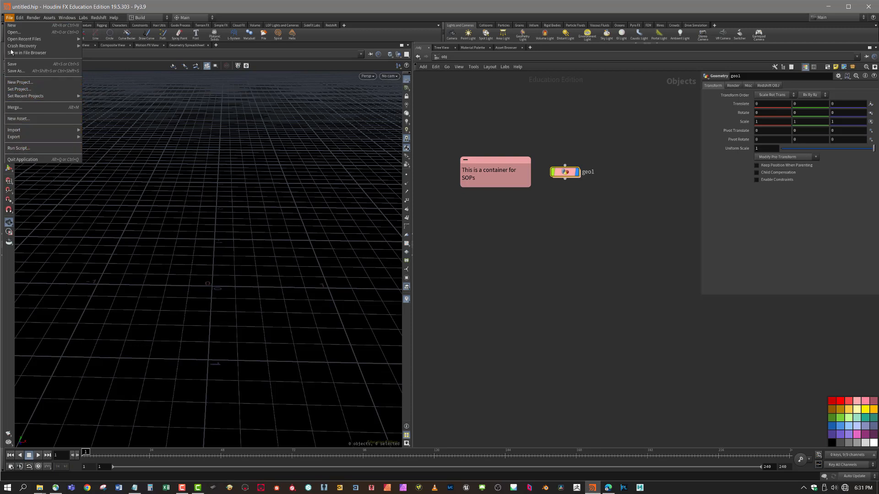
pyautogui.click(20, 19)
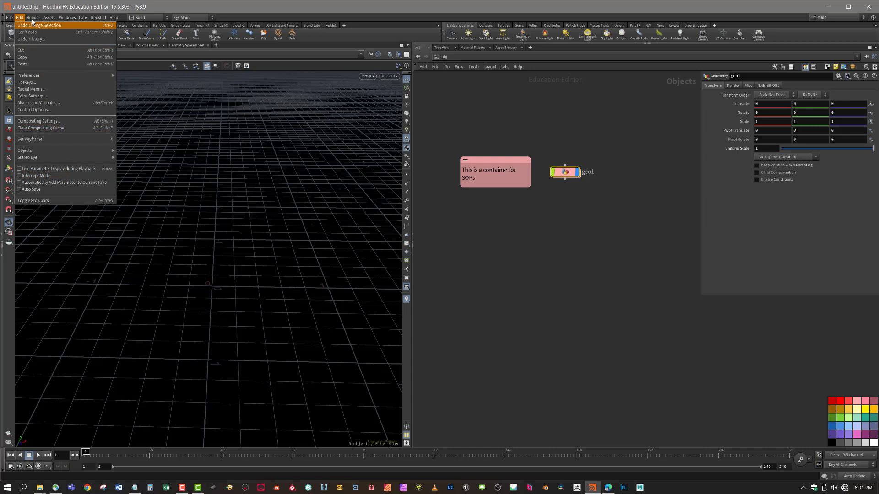
pyautogui.moveTo(35, 21)
pyautogui.moveTo(10, 18)
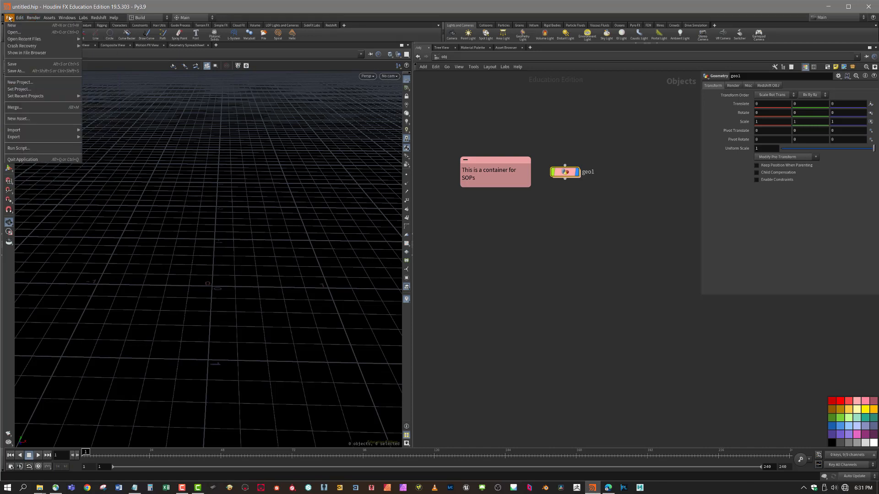
pyautogui.click(67, 18)
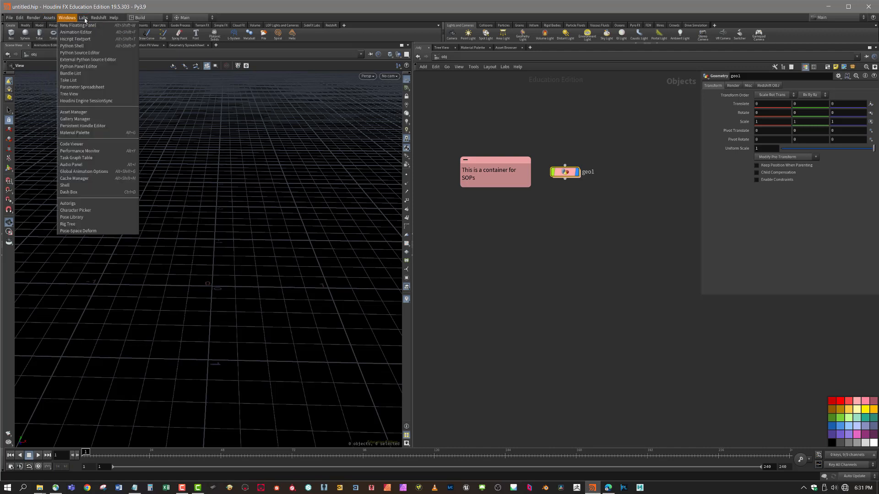
pyautogui.click(112, 18)
pyautogui.click(34, 18)
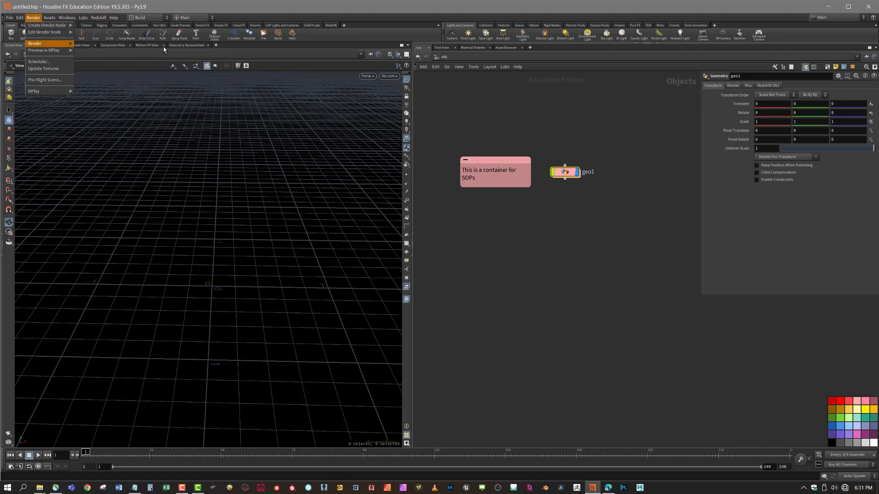
pyautogui.moveTo(9, 17)
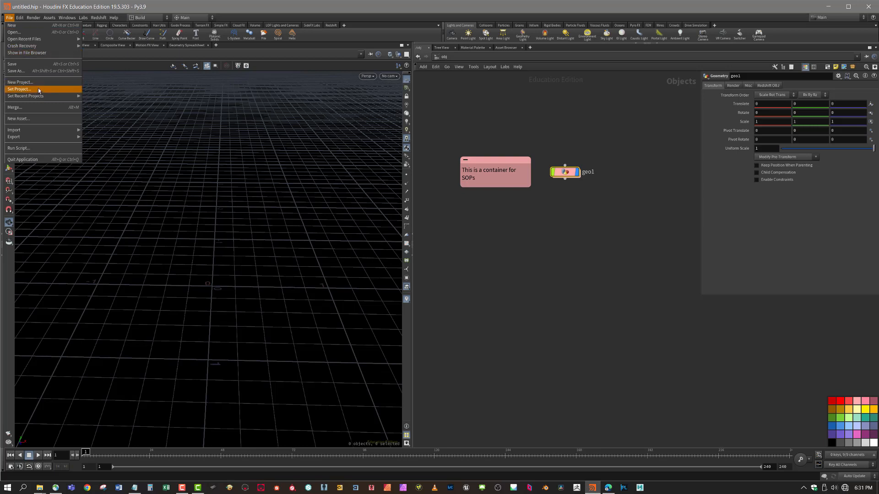
pyautogui.click(69, 17)
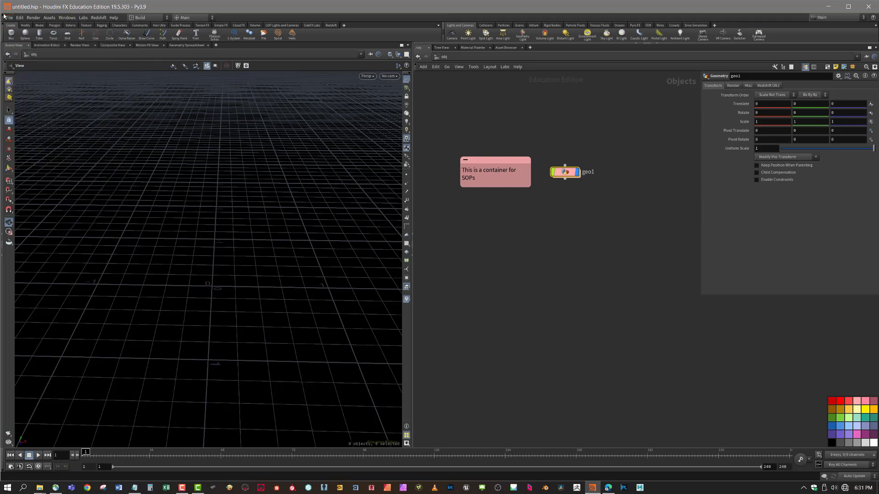
# Save the scene under the name Inro_interface in the D:/Google Drive/__RIGGING/ folder
pyautogui.click(9, 18)
pyautogui.click(16, 71)
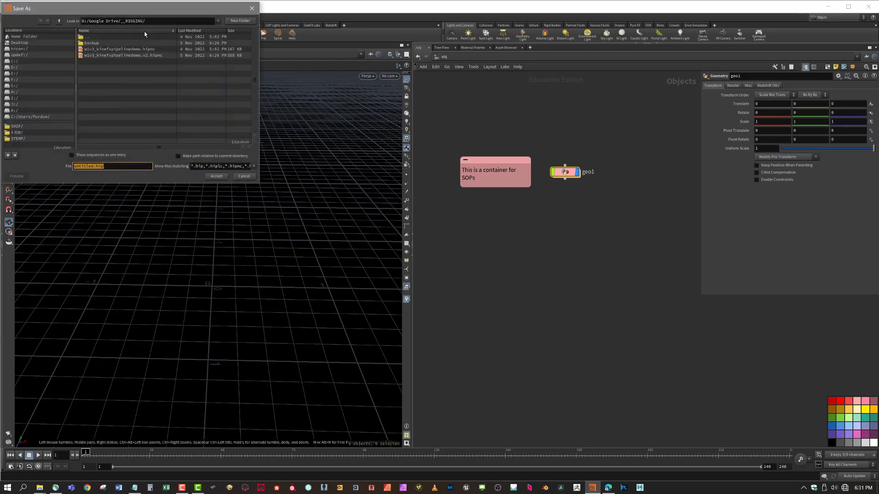
pyautogui.moveTo(147, 21); pyautogui.dragTo(122, 21)
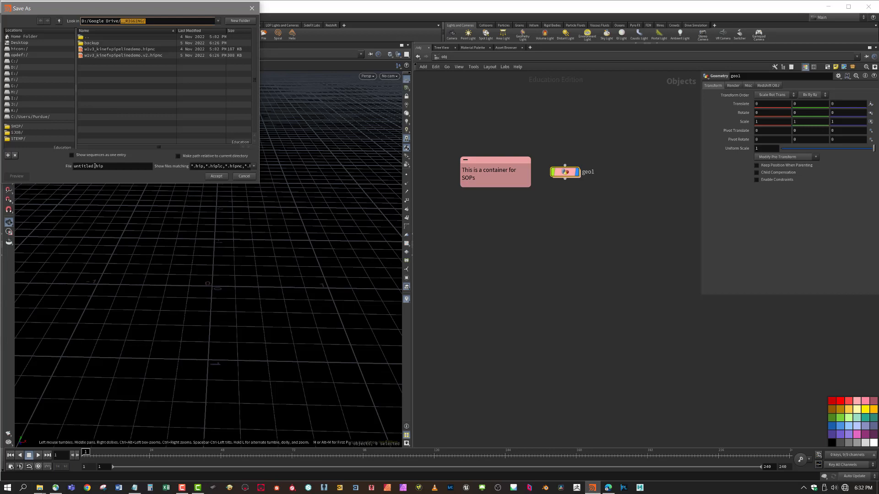
pyautogui.click(94, 167)
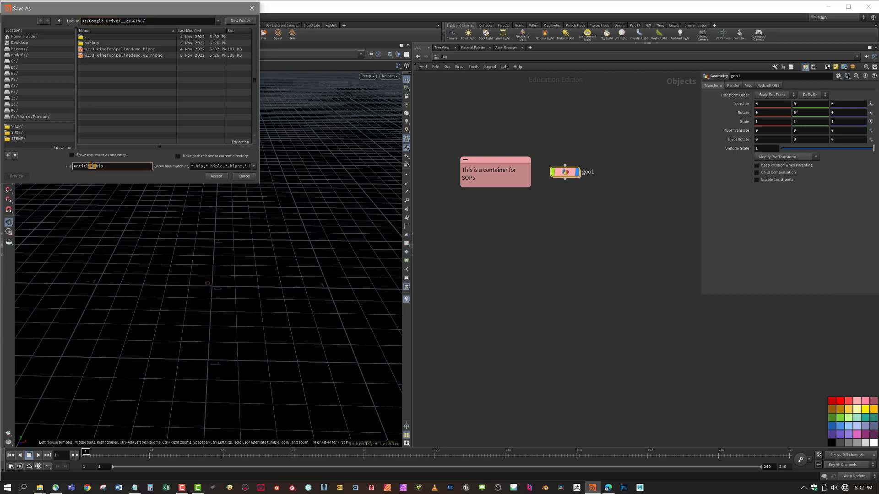
pyautogui.doubleClick(89, 167)
pyautogui.moveTo(96, 166); pyautogui.dragTo(68, 168)
pyautogui.click(75, 166)
pyautogui.press('BackSpace')
pyautogui.press('BackSpace')
pyautogui.press('BackSpace')
pyautogui.press('BackSpace')
pyautogui.press('BackSpace')
pyautogui.press('BackSpace')
pyautogui.press('BackSpace')
pyautogui.press('BackSpace')
pyautogui.write('intro_interface')
pyautogui.press('Return')
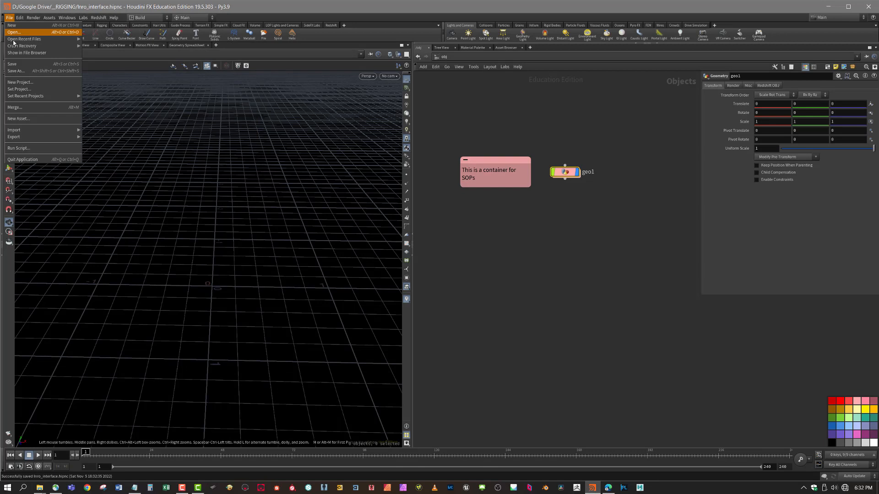
# Examine the .hip, .hiplc and .hipnc file types in an enlarged Save As dialog and close it without saving
pyautogui.click(27, 72)
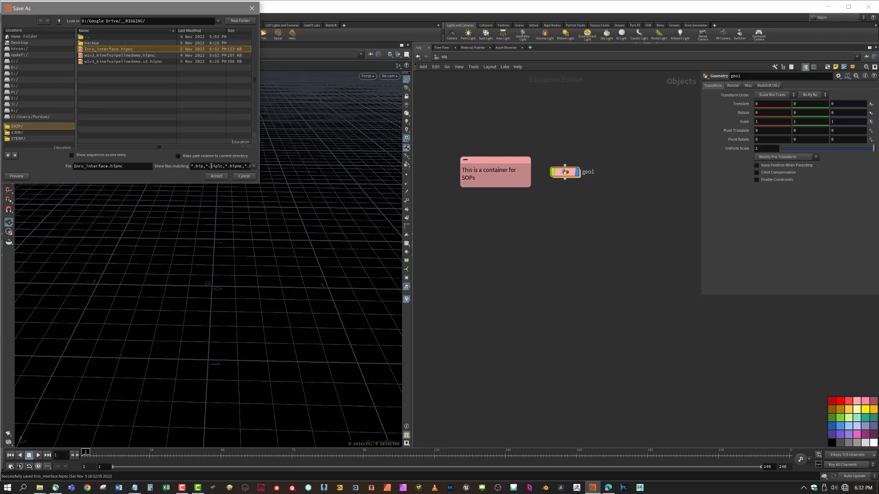
pyautogui.doubleClick(212, 166)
pyautogui.moveTo(259, 184); pyautogui.dragTo(294, 207)
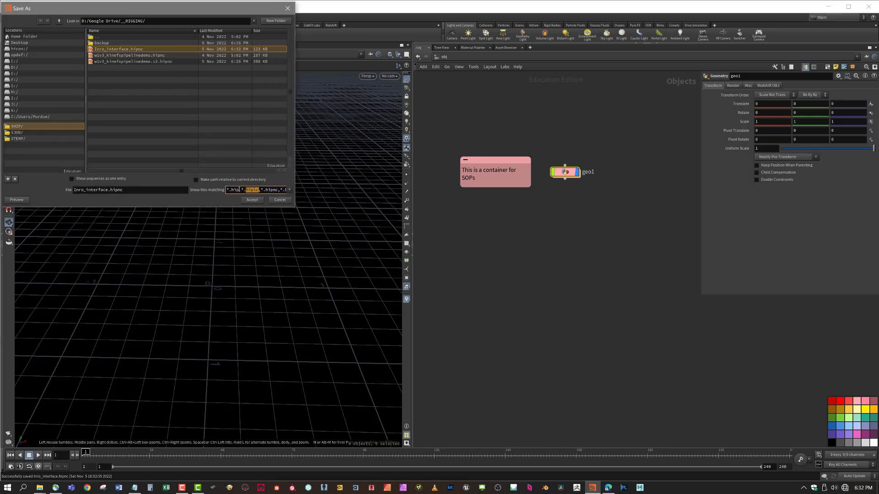
pyautogui.moveTo(239, 189); pyautogui.dragTo(231, 189)
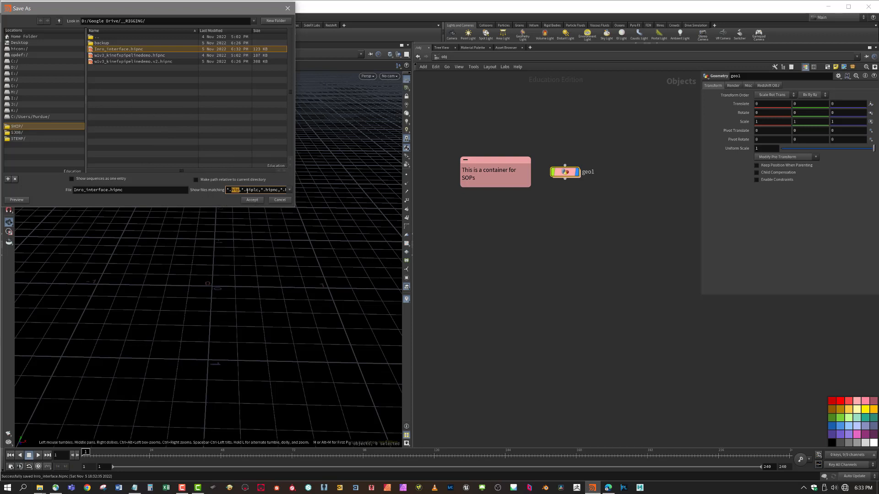
pyautogui.moveTo(259, 190); pyautogui.dragTo(249, 190)
pyautogui.click(258, 190)
pyautogui.moveTo(259, 190); pyautogui.dragTo(245, 190)
pyautogui.click(279, 200)
# Start a new project and name it Rigging
pyautogui.click(9, 18)
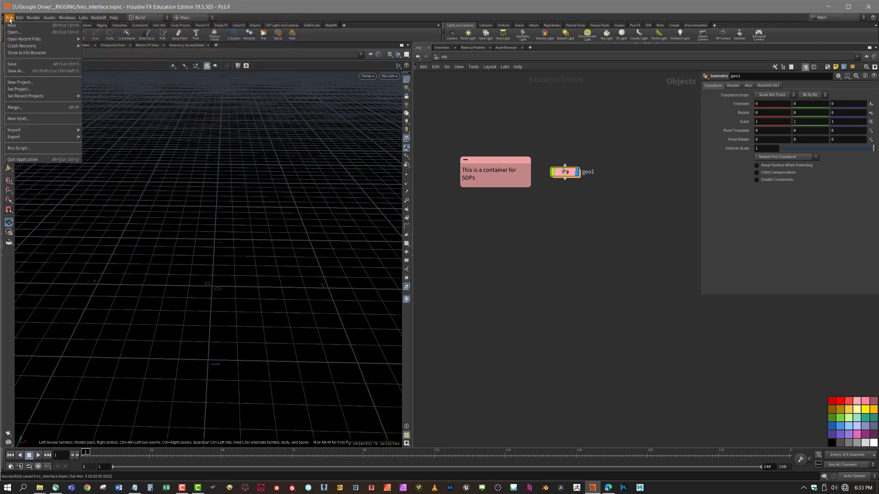
pyautogui.click(25, 83)
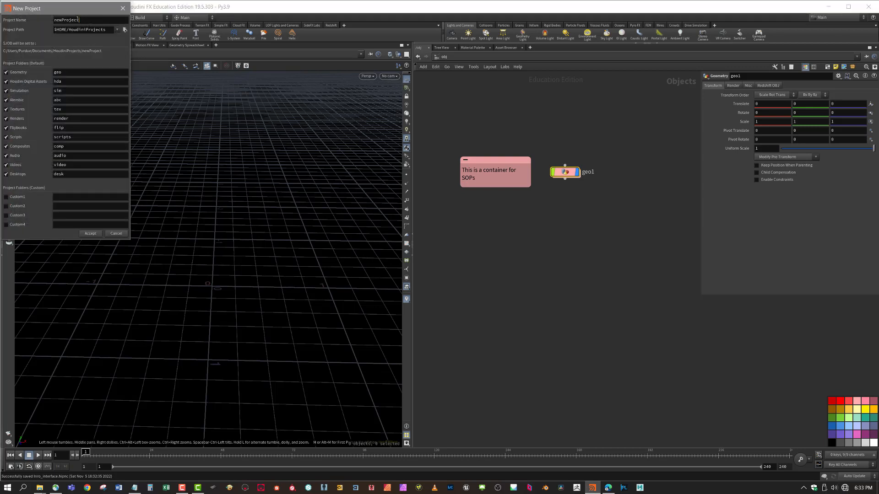
pyautogui.moveTo(78, 20); pyautogui.dragTo(43, 19)
pyautogui.write('Rigging')
# Set the project path to the D:/Google Drive/__RIGGING folder and create the project with its default subfolders
pyautogui.doubleClick(67, 30)
pyautogui.click(57, 29)
pyautogui.click(125, 29)
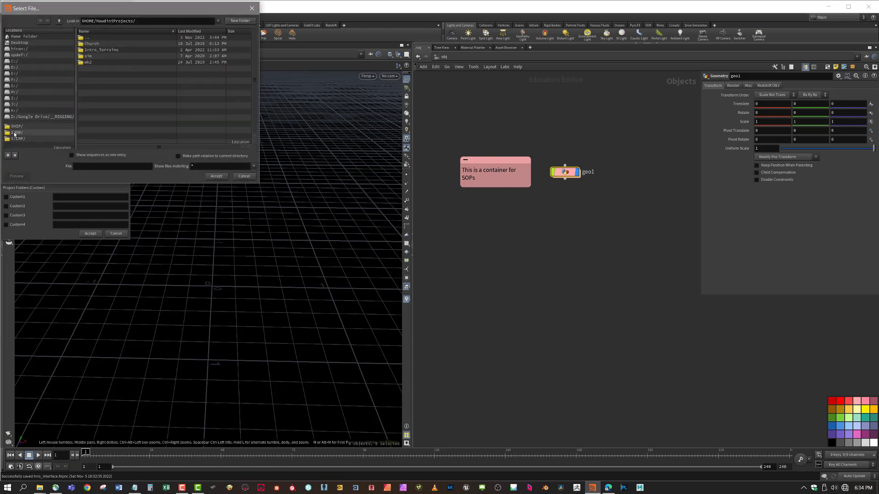
pyautogui.click(15, 66)
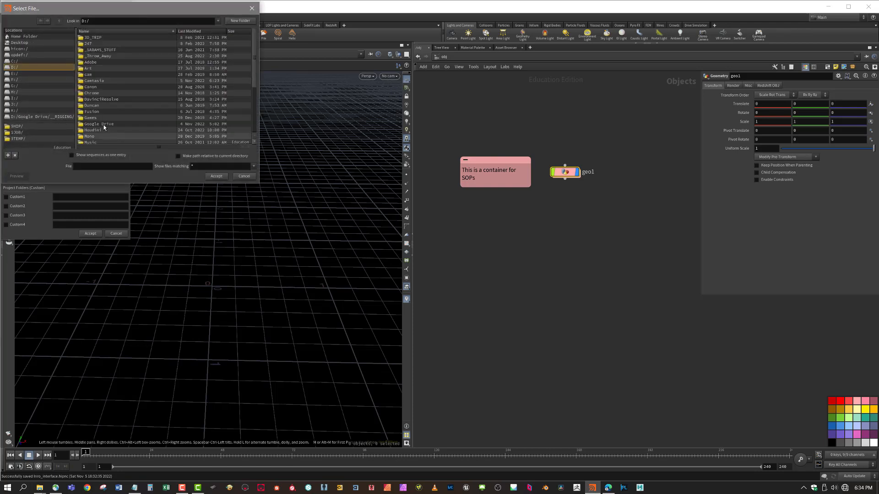
pyautogui.doubleClick(99, 124)
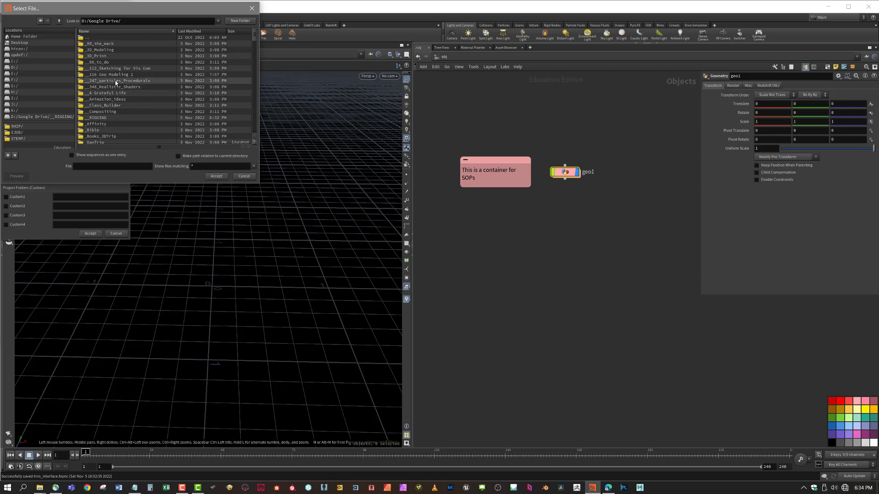
pyautogui.click(99, 120)
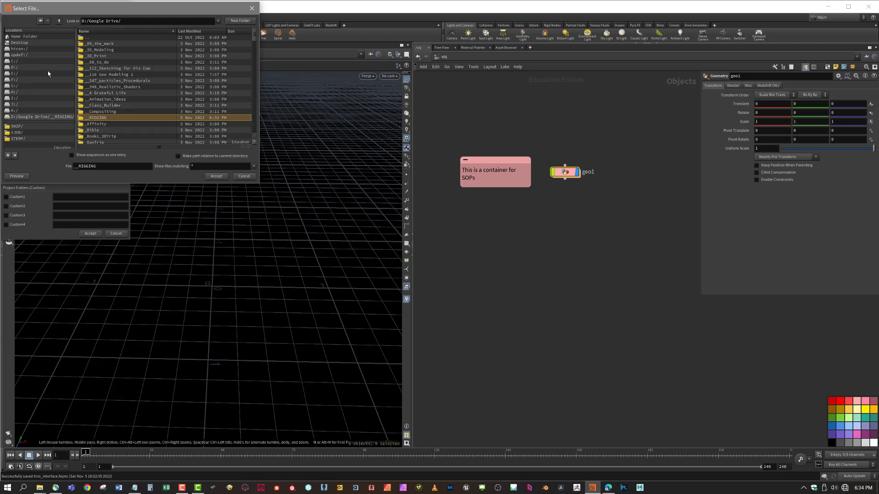
pyautogui.click(213, 176)
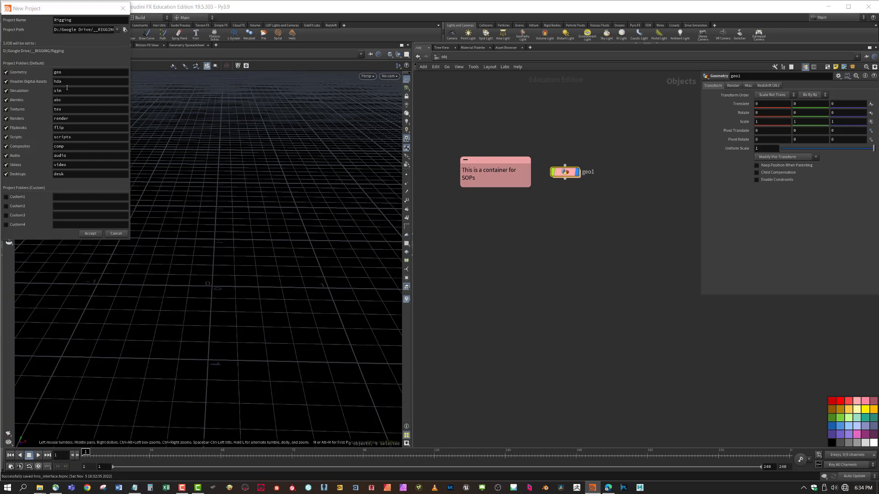
pyautogui.click(6, 200)
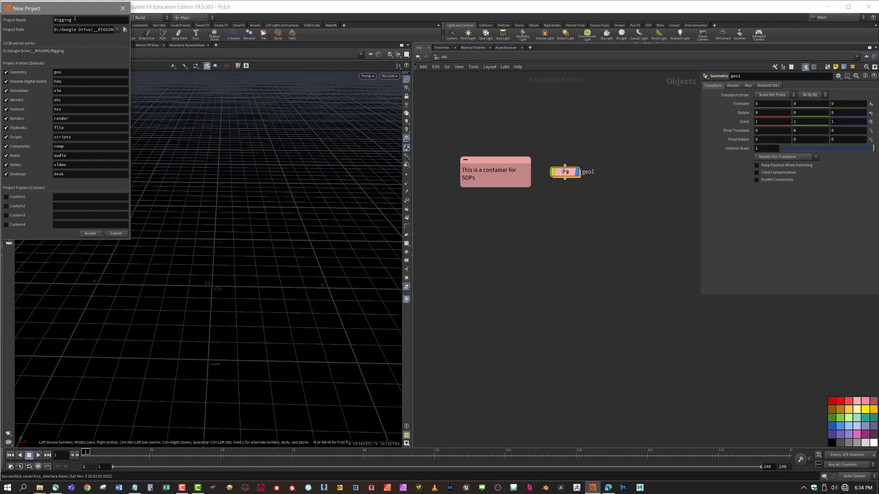
pyautogui.click(90, 235)
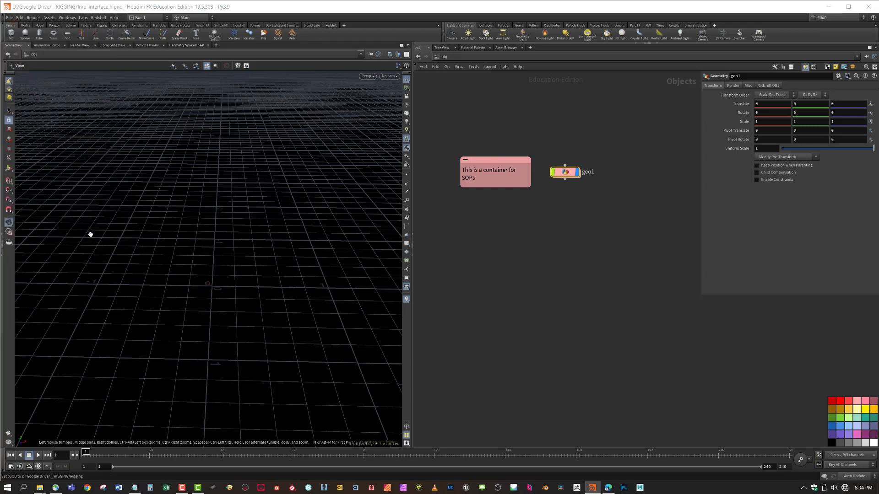
# Switch to File Explorer, move the three .hipnc files from D:\Google Drive\__RIGGING into its Rigging subfolder, and open that subfolder
pyautogui.moveTo(38, 490)
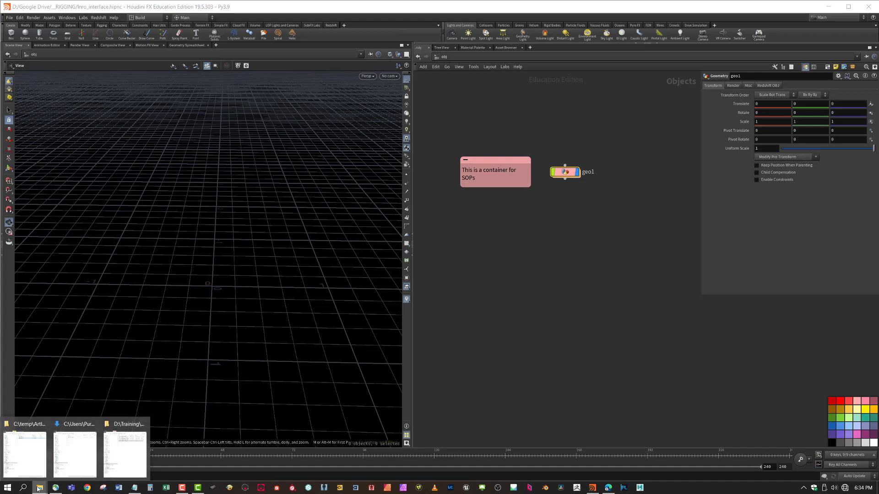
pyautogui.click(28, 467)
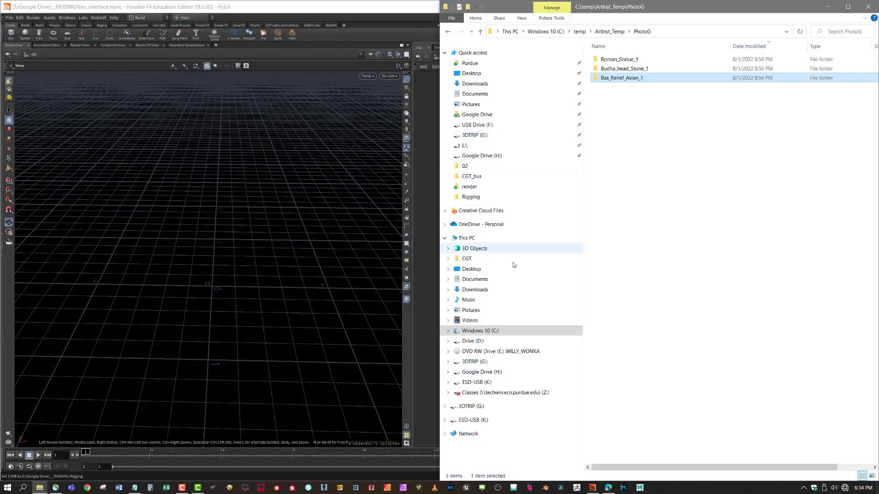
pyautogui.click(484, 116)
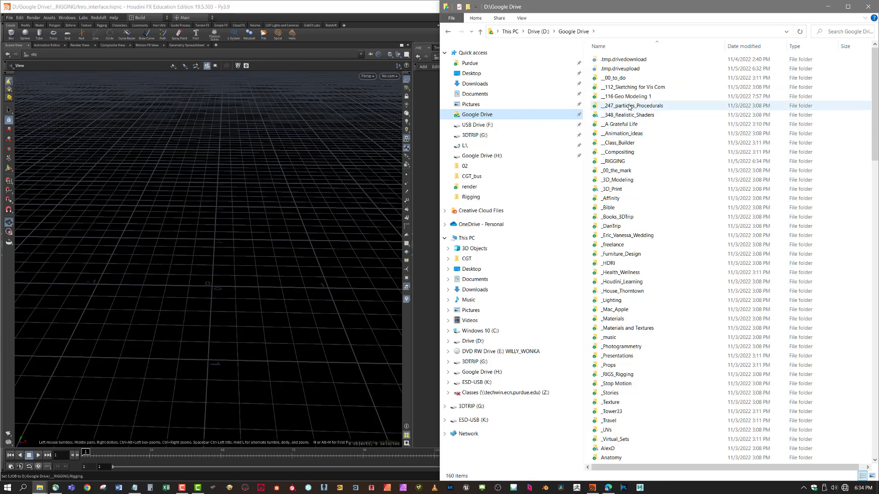
pyautogui.doubleClick(614, 161)
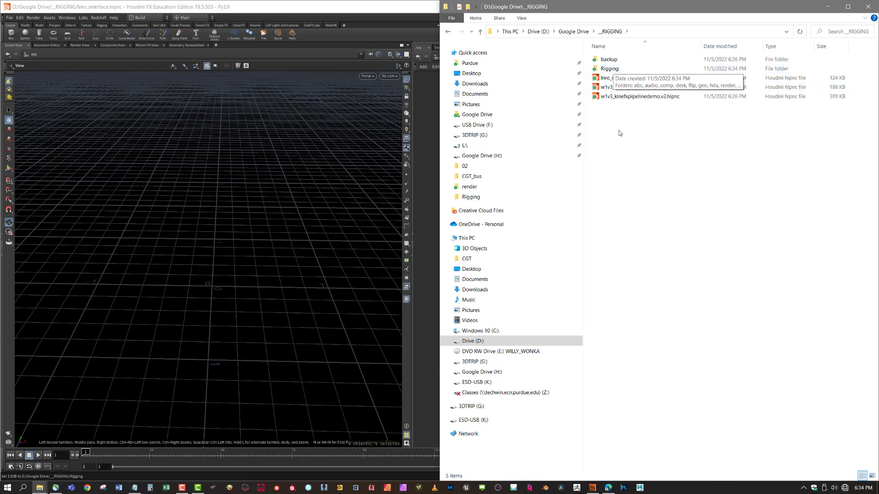
pyautogui.moveTo(633, 131); pyautogui.dragTo(616, 71)
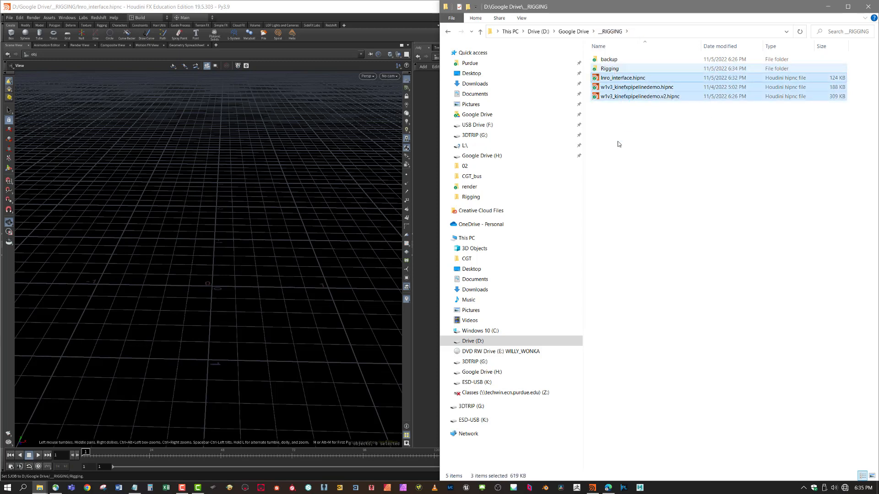
pyautogui.doubleClick(603, 69)
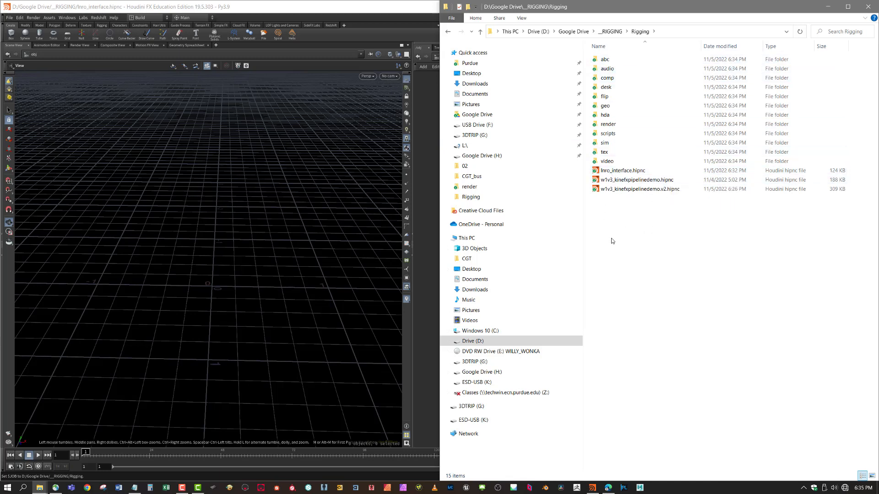
# Switch back to Houdini and save the scene as Inro_interface.hipnc in the project's Rigging folder, overwriting the existing file
pyautogui.doubleClick(139, 10)
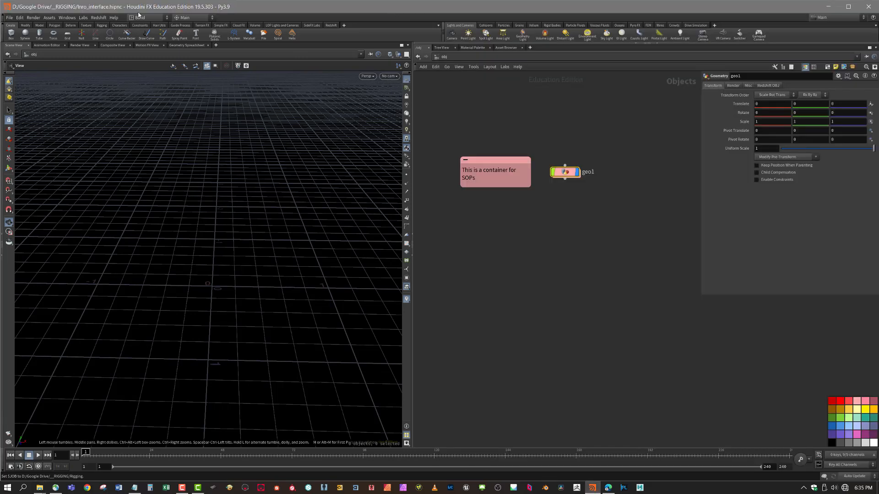
pyautogui.click(9, 18)
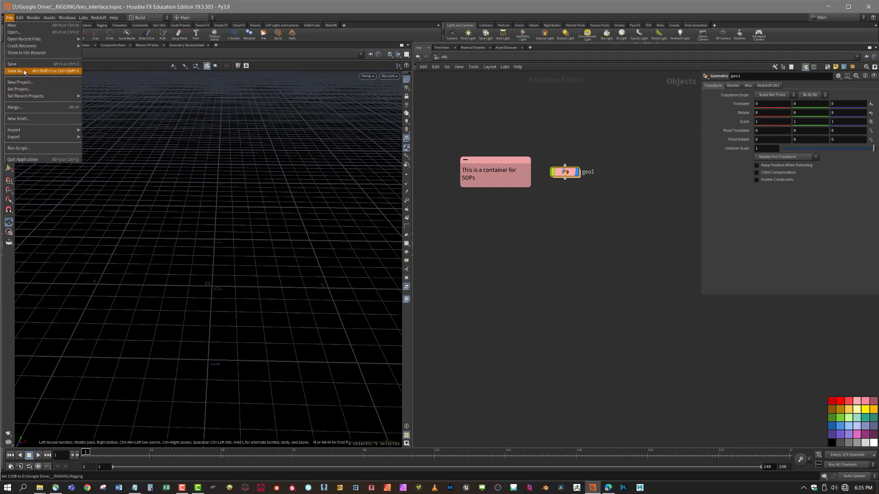
pyautogui.click(41, 72)
pyautogui.doubleClick(103, 49)
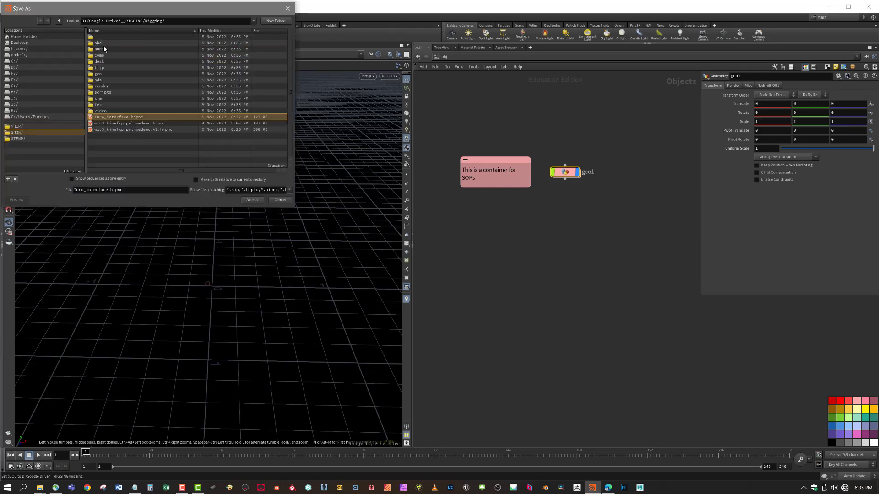
pyautogui.click(257, 201)
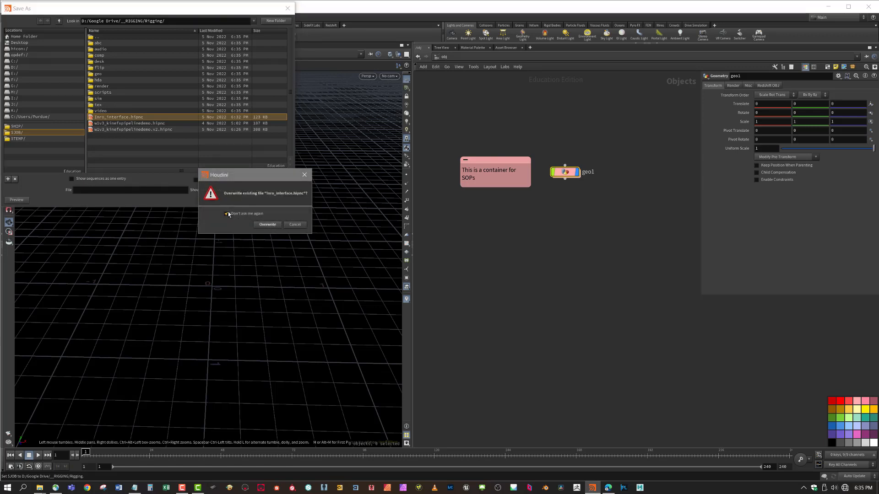
pyautogui.click(267, 224)
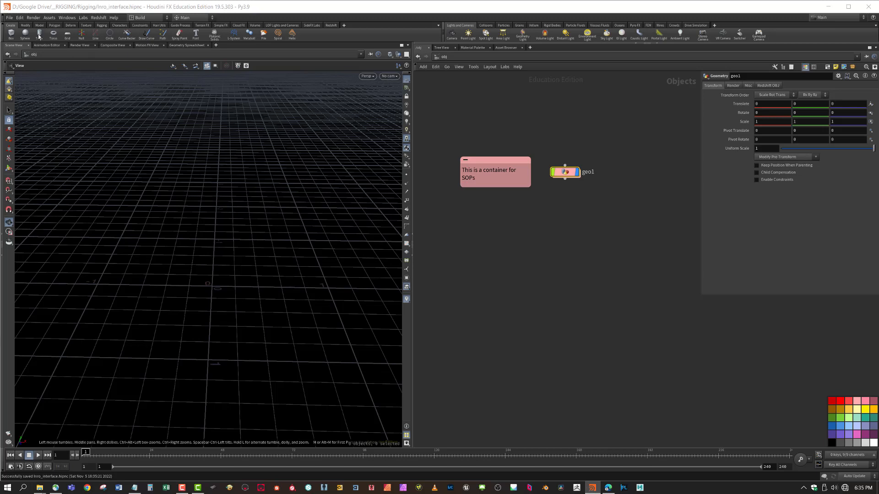
# Compare the $JOB and $HIP locations in the Save As dialog and close it without saving
pyautogui.click(9, 18)
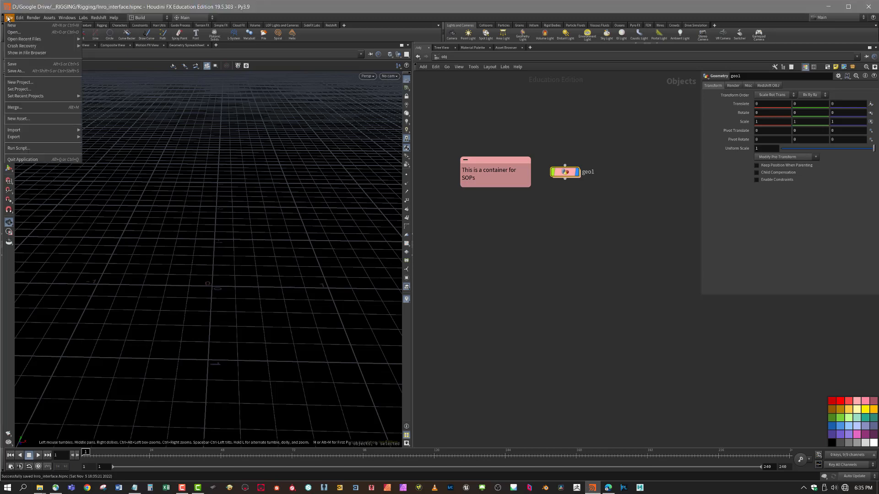
pyautogui.click(27, 71)
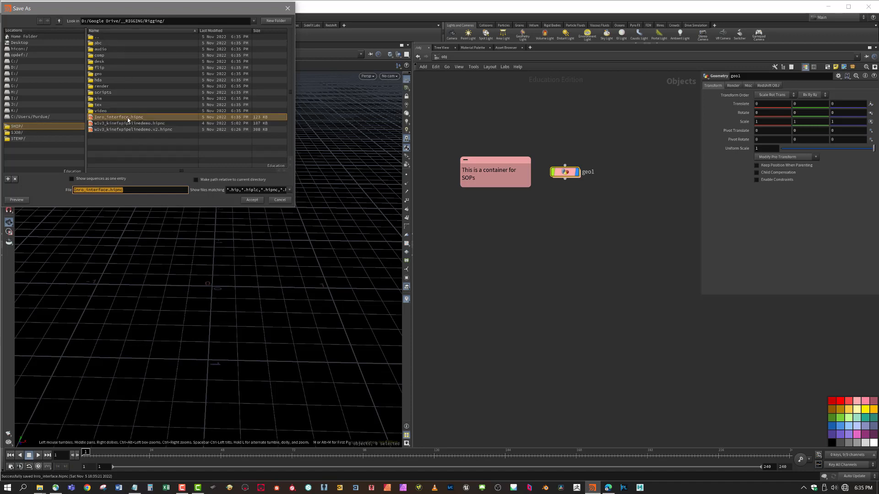
pyautogui.click(24, 133)
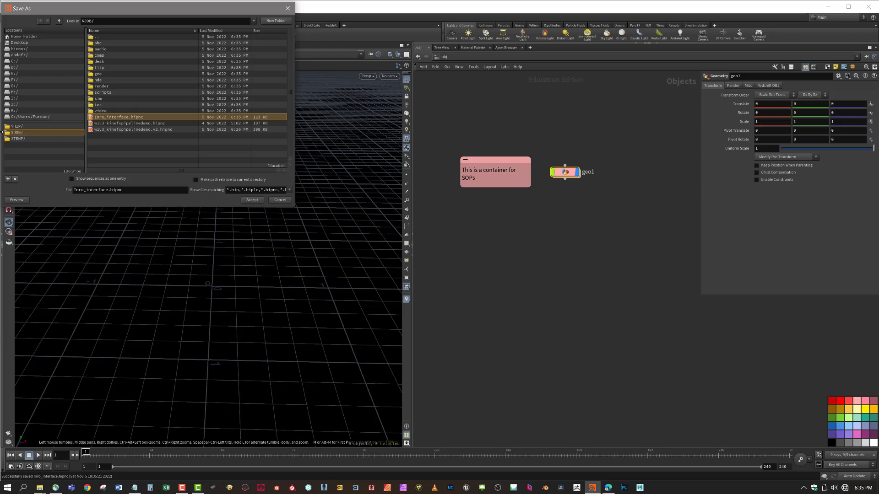
pyautogui.click(33, 126)
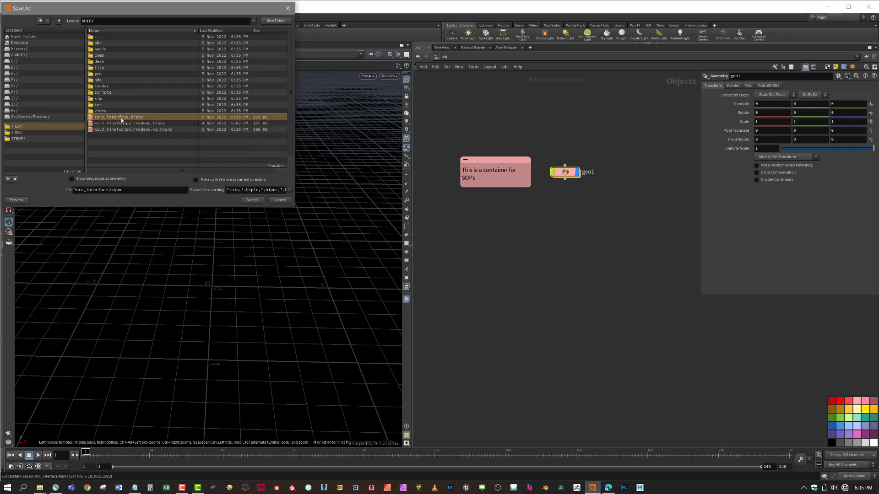
pyautogui.click(286, 200)
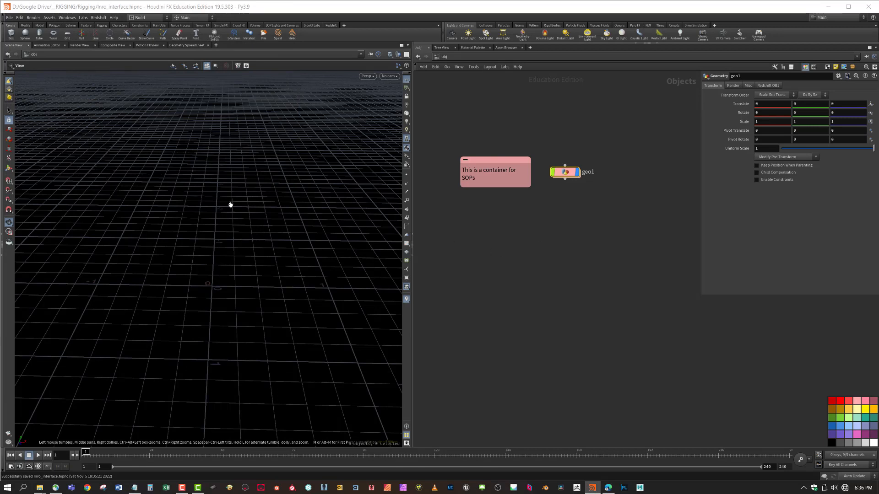
# Add a second Geometry node below geo1 in the object network
pyautogui.click(519, 252)
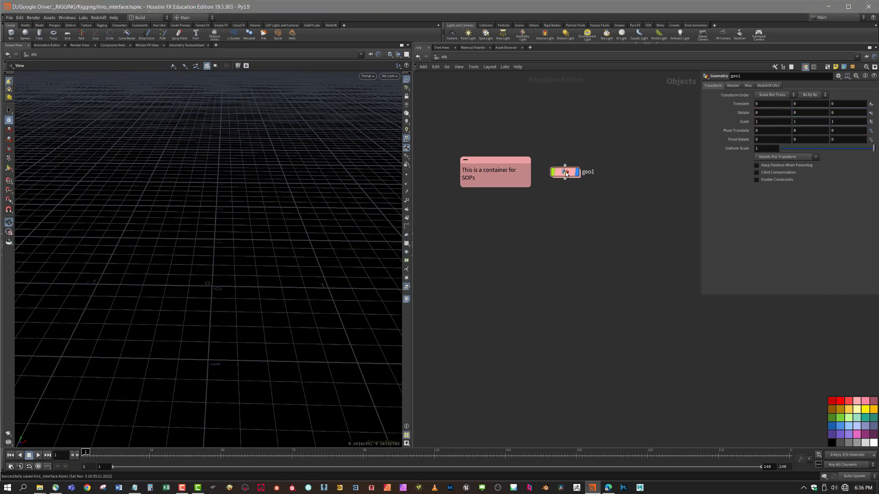
pyautogui.press('Tab')
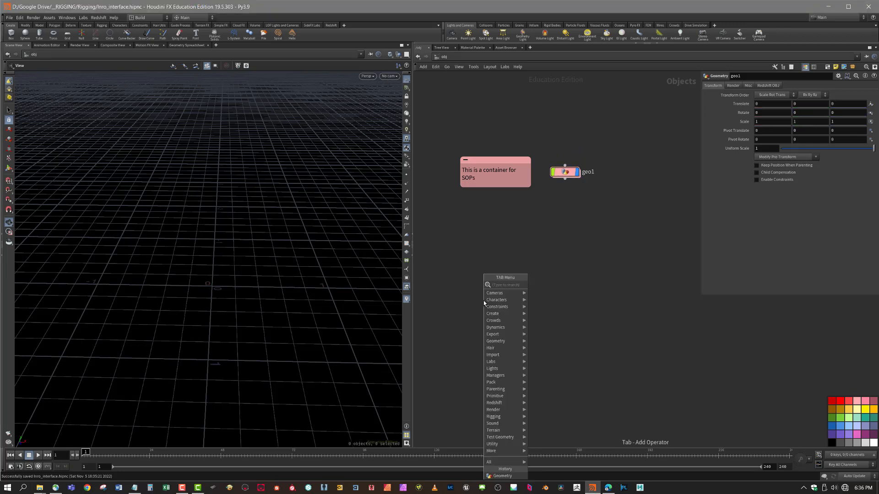
pyautogui.write('geo')
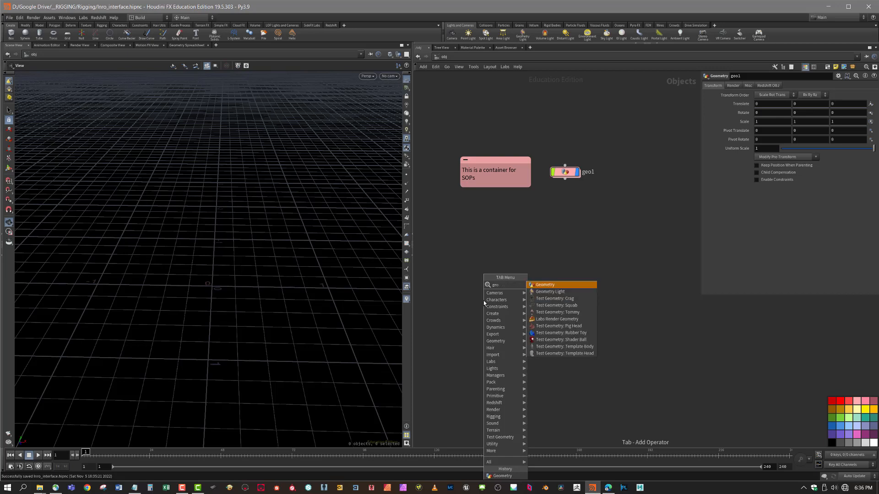
pyautogui.press('Return')
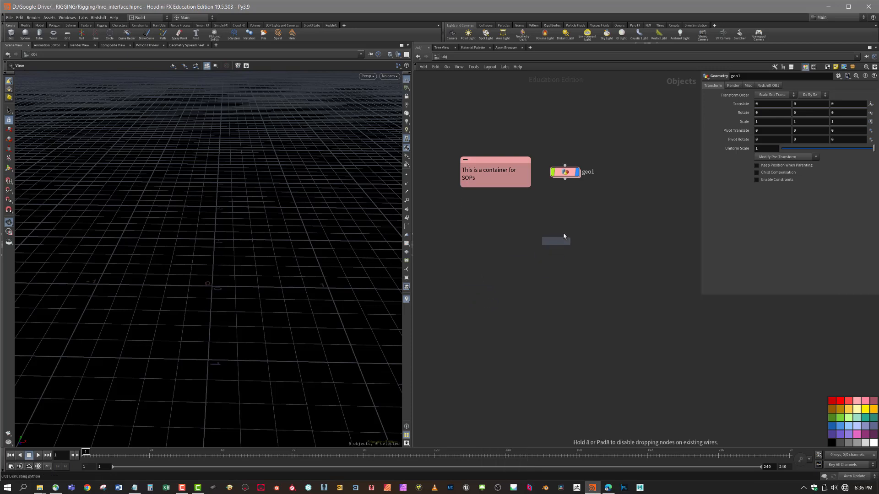
pyautogui.click(567, 230)
# Look inside the new geometry container and return to the obj level
pyautogui.doubleClick(566, 231)
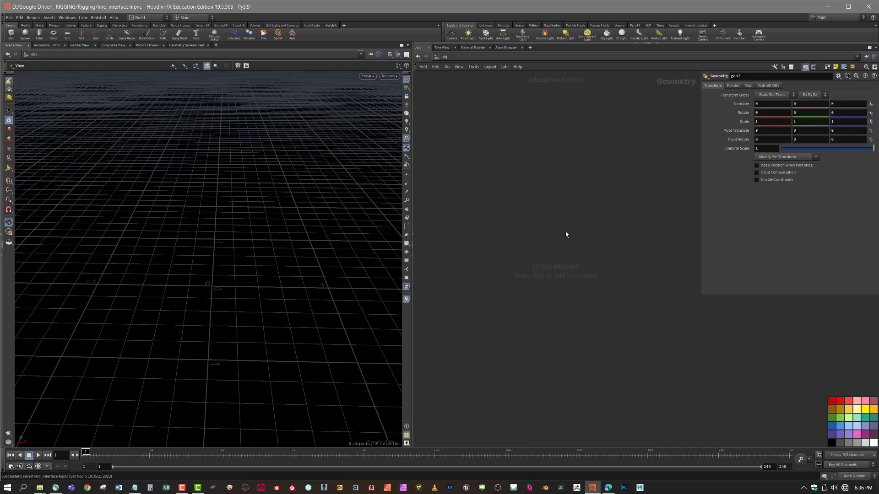
pyautogui.hotkey('ctrl', 's')
pyautogui.click(445, 57)
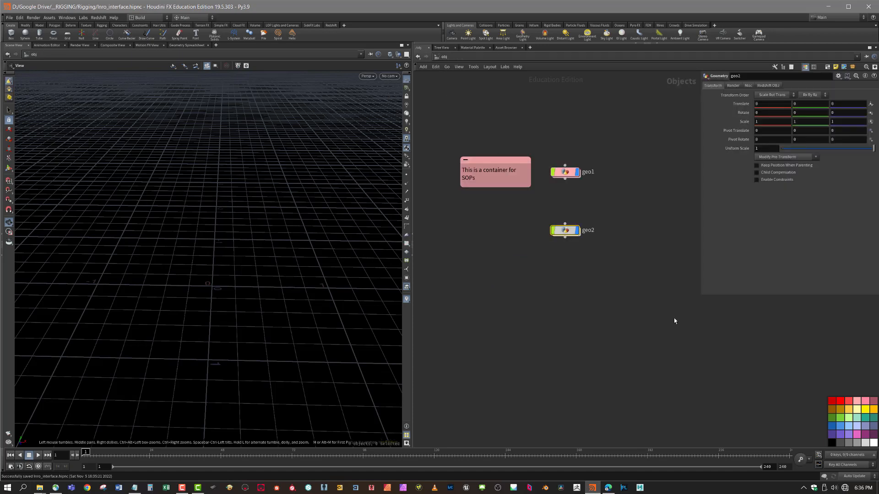
# Browse the categories of operators available at object level and enter the geo2 network
pyautogui.press('Tab')
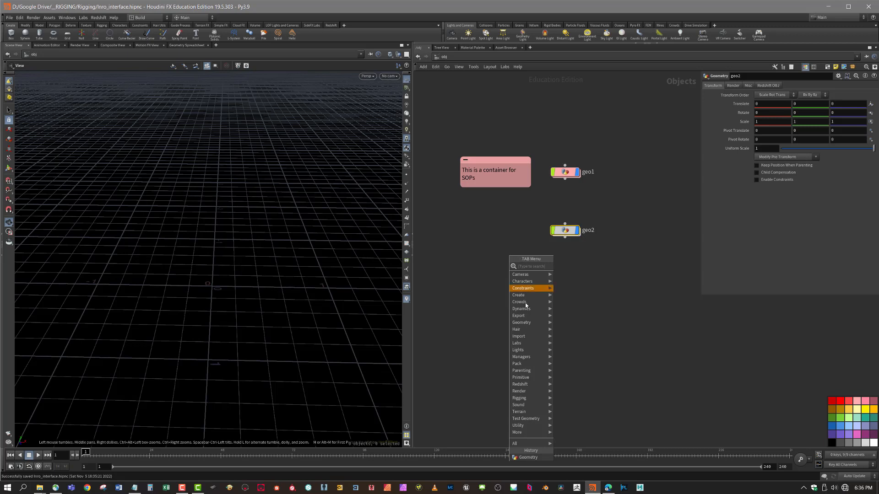
pyautogui.moveTo(531, 275)
pyautogui.moveTo(538, 304)
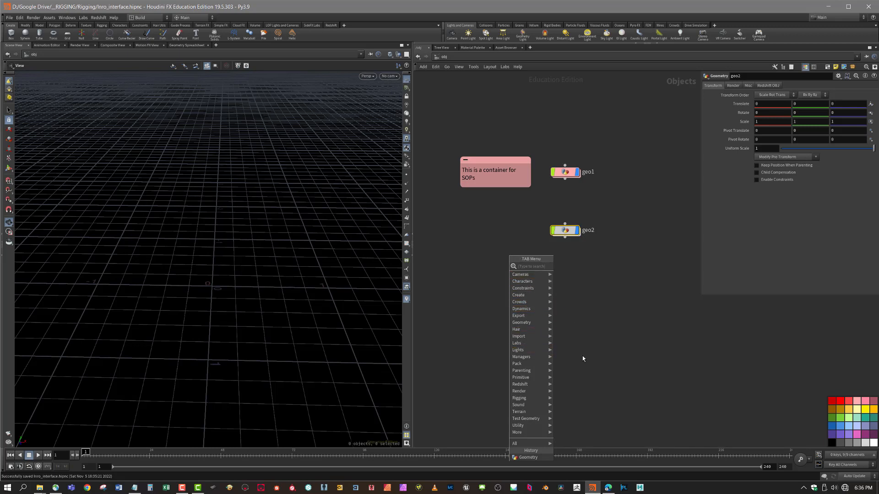
pyautogui.moveTo(538, 444)
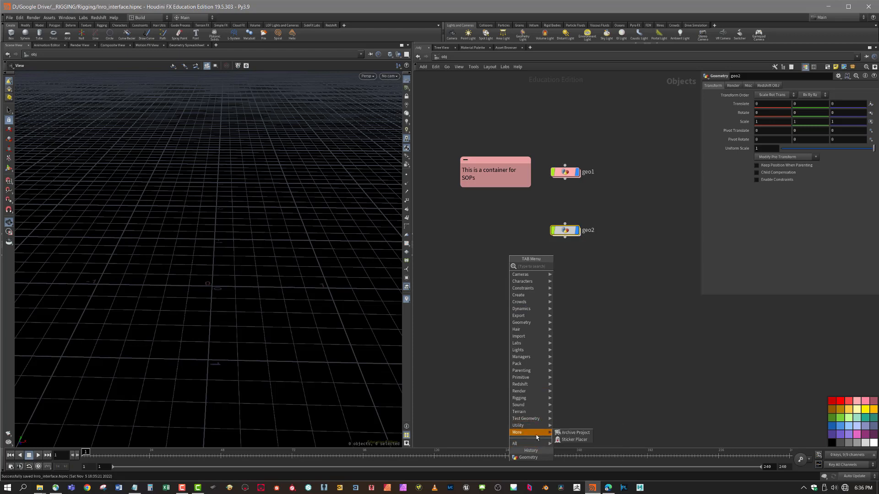
pyautogui.doubleClick(566, 231)
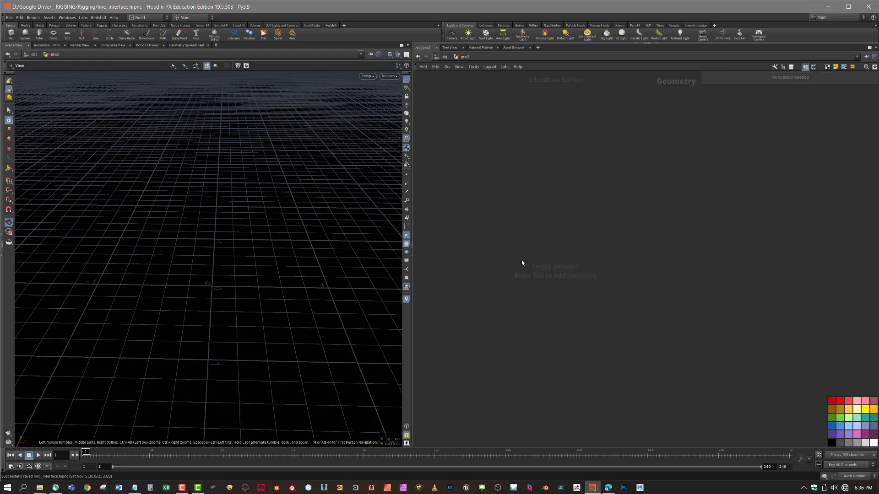
# Browse the categories of operators available inside the geo2 network
pyautogui.press('Tab')
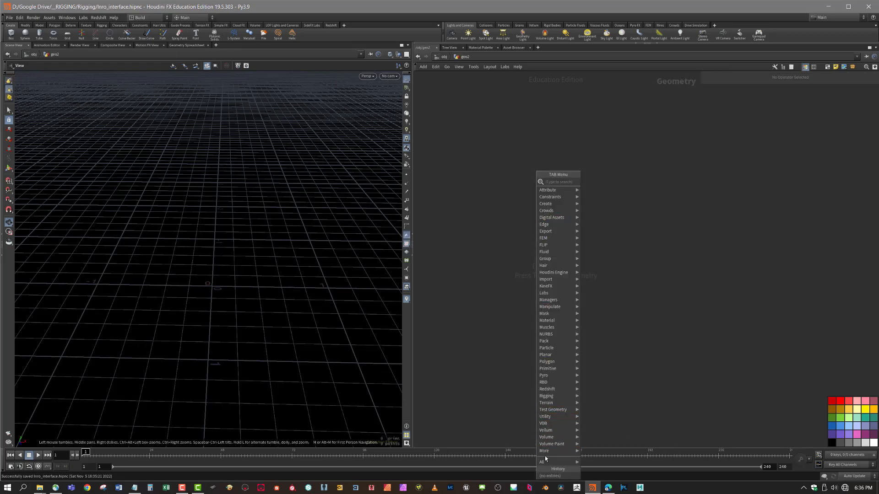
pyautogui.moveTo(544, 463)
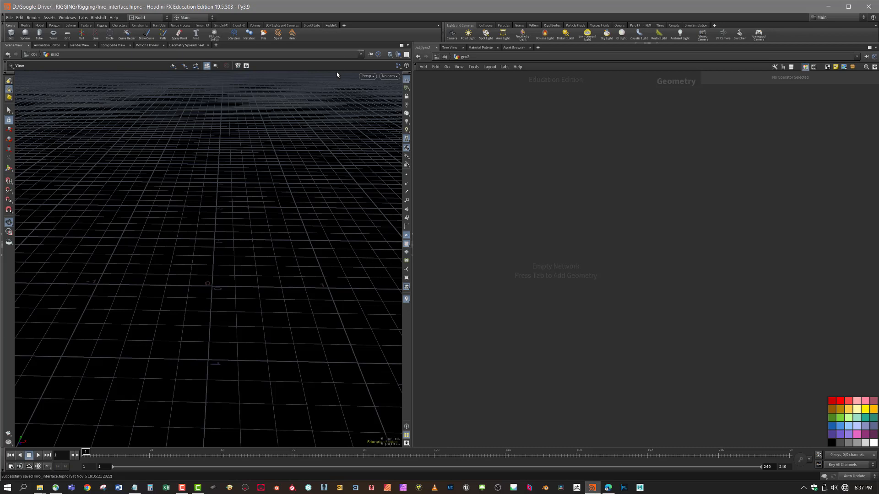
# Split the Scene View pane into top and bottom panes
pyautogui.click(408, 46)
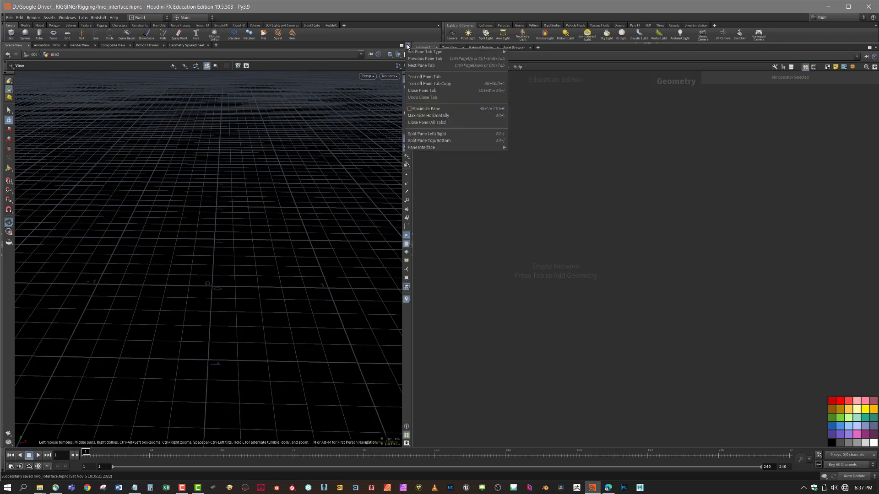
pyautogui.click(408, 44)
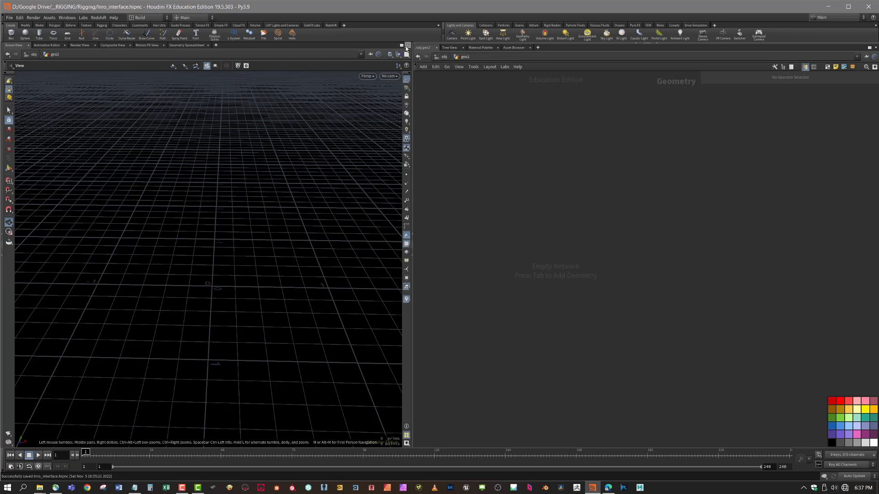
pyautogui.click(407, 45)
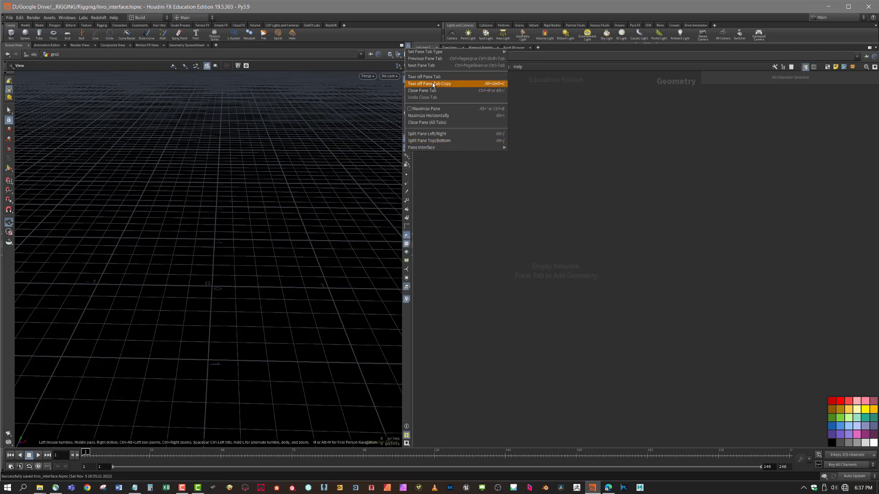
pyautogui.click(441, 140)
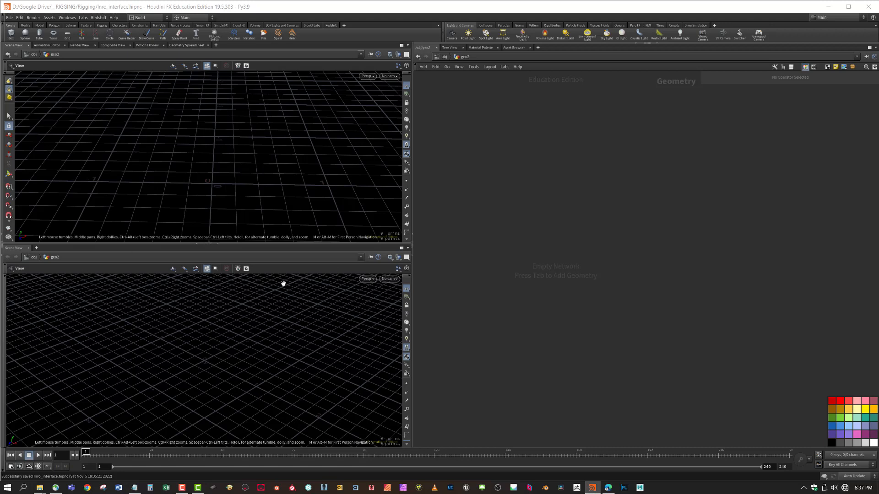
# Set the lower Scene View pane to the Top viewport
pyautogui.click(367, 279)
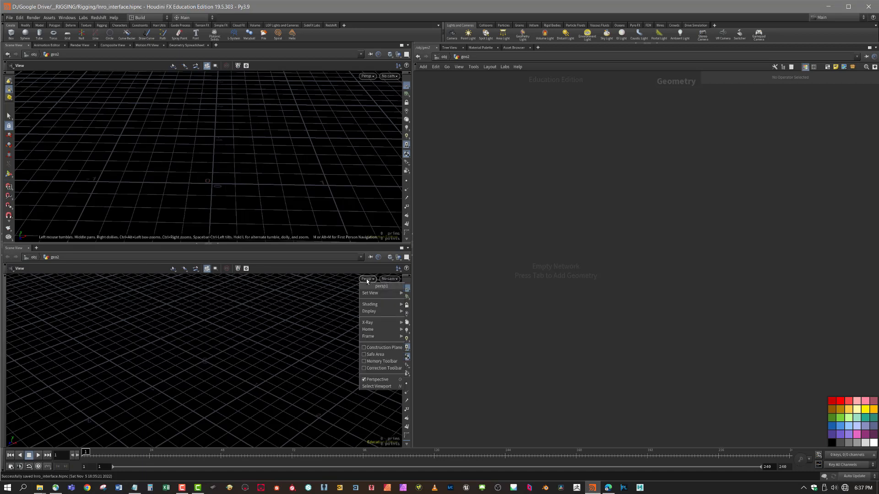
pyautogui.moveTo(372, 294)
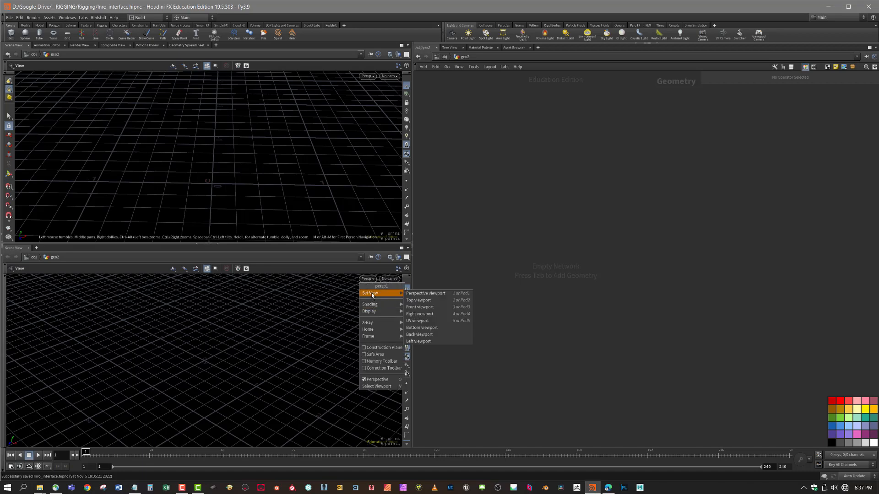
pyautogui.click(425, 301)
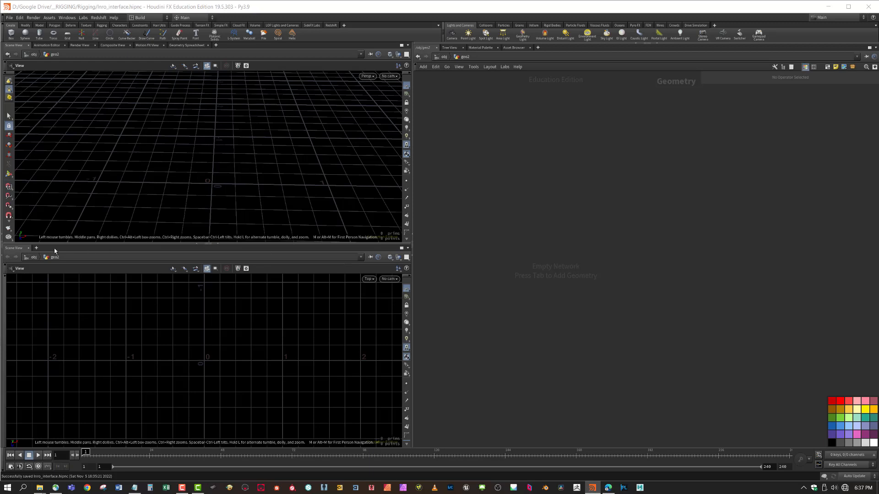
# Add a Geometry Spreadsheet tab to the lower pane
pyautogui.click(36, 248)
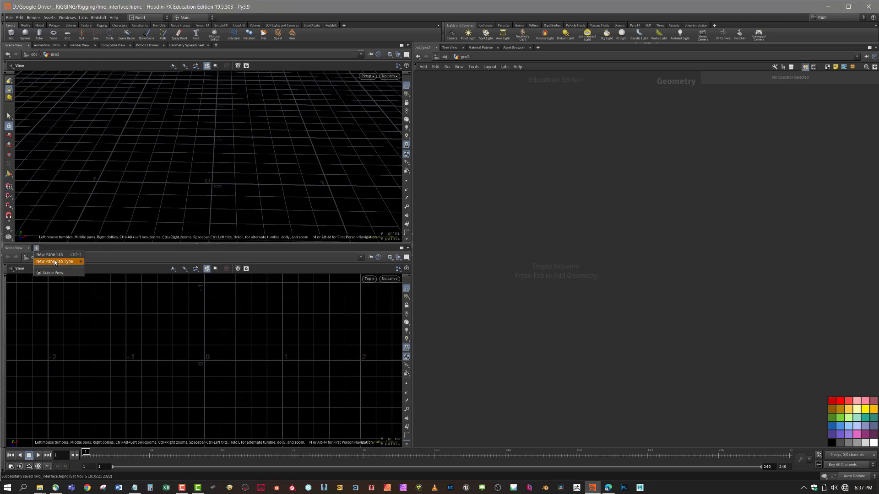
pyautogui.moveTo(55, 262)
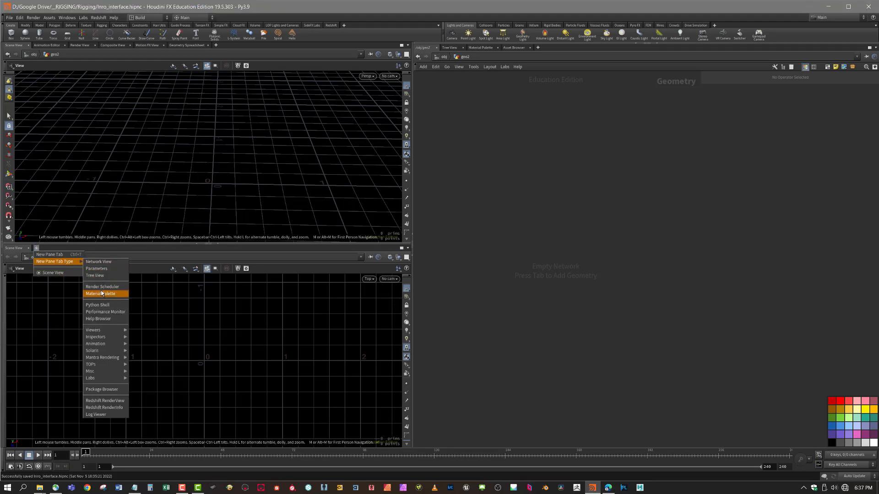
pyautogui.moveTo(109, 338)
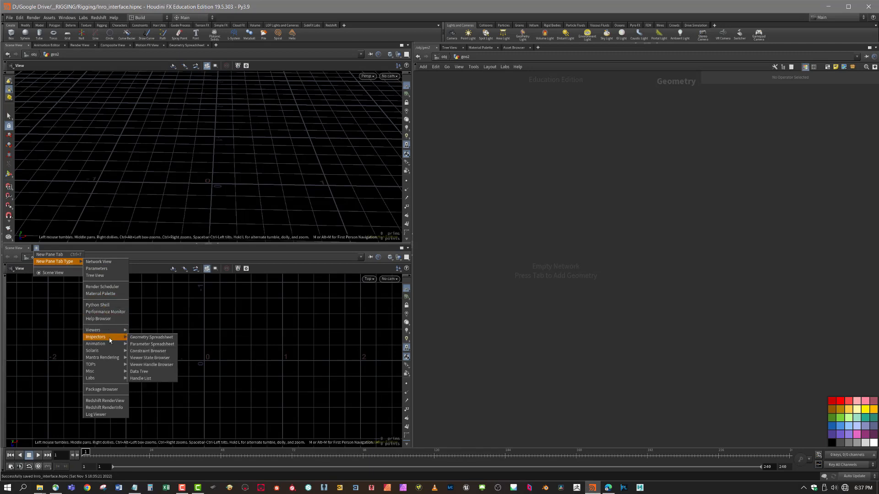
pyautogui.click(139, 338)
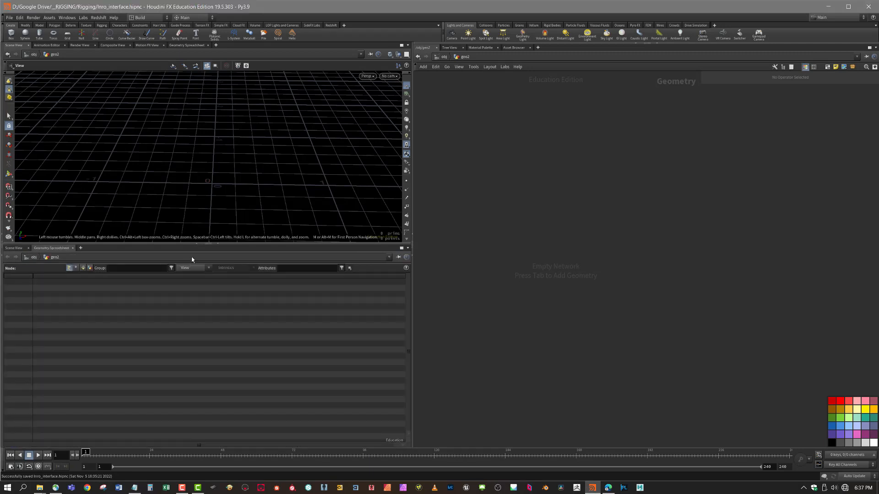
# Shrink the Geometry Spreadsheet pane to a thin strip below the Scene View
pyautogui.moveTo(187, 243); pyautogui.dragTo(181, 359)
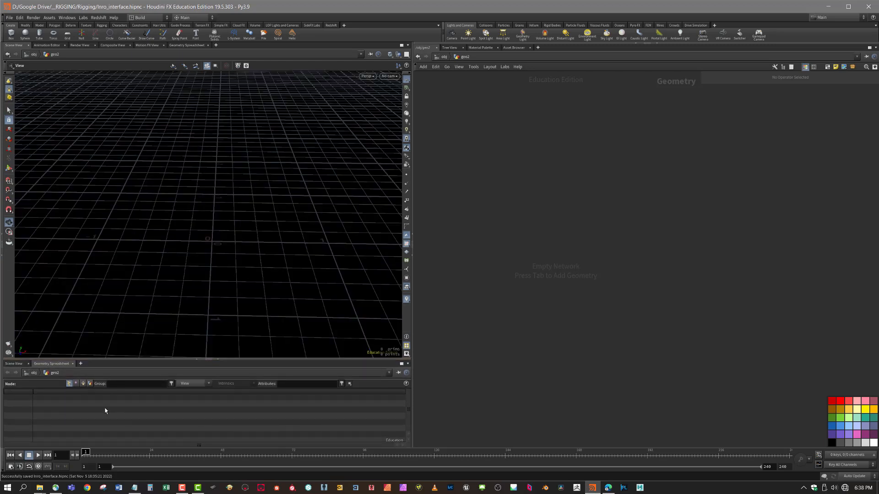
pyautogui.moveTo(147, 359); pyautogui.dragTo(197, 446)
pyautogui.click(197, 447)
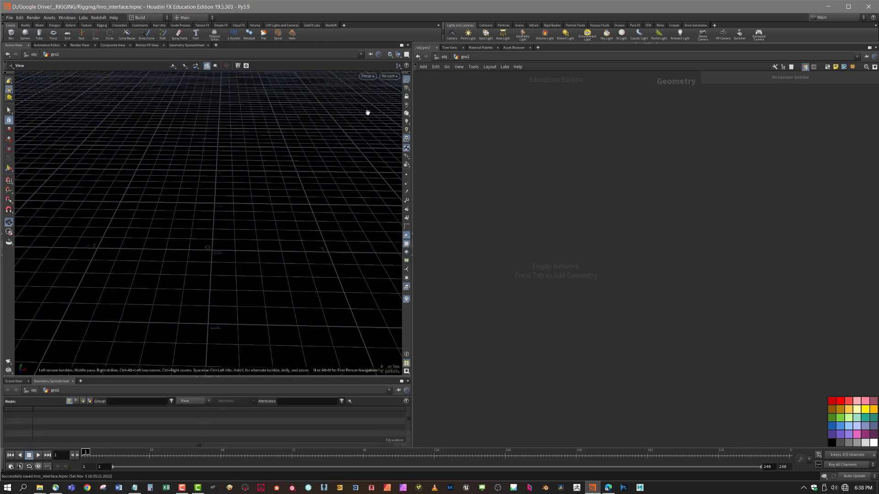
# Return to the obj level and look at the option for saving the current desktop under a new name, without saving
pyautogui.click(443, 57)
pyautogui.click(139, 17)
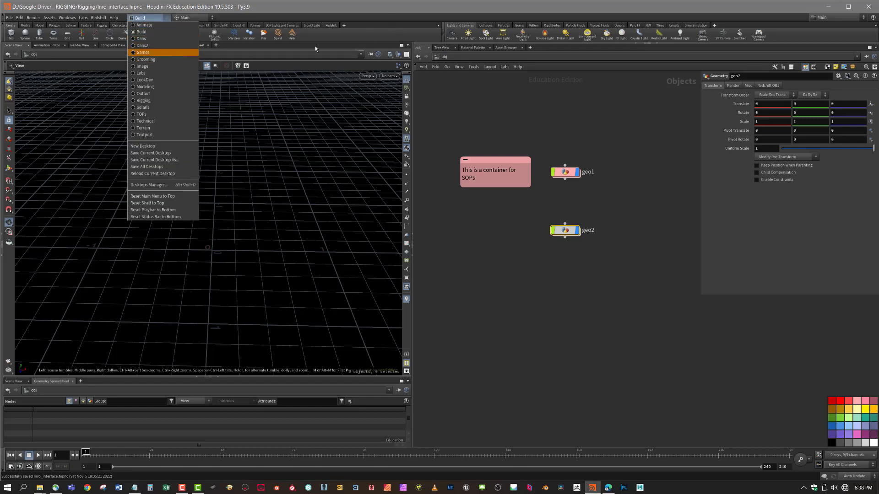
pyautogui.click(165, 160)
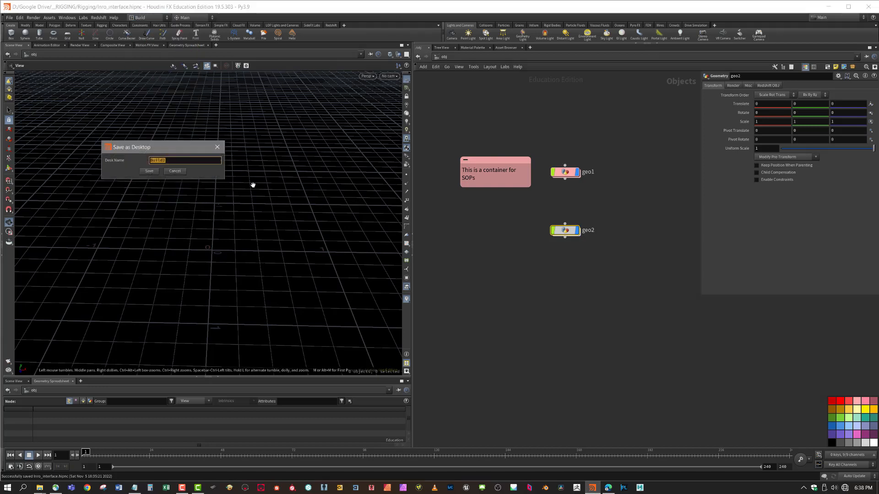
pyautogui.click(177, 171)
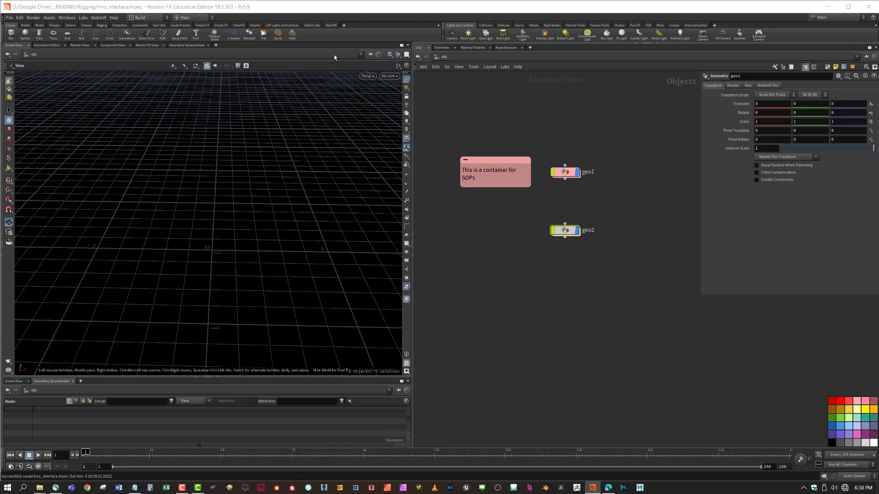
# Change the Scene View to the Four Views layout and look over the other viewport layouts
pyautogui.click(409, 58)
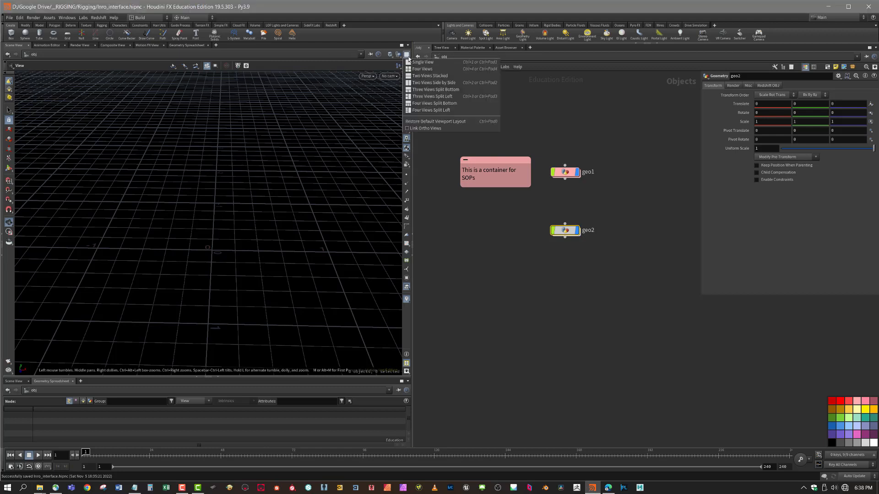
pyautogui.click(424, 70)
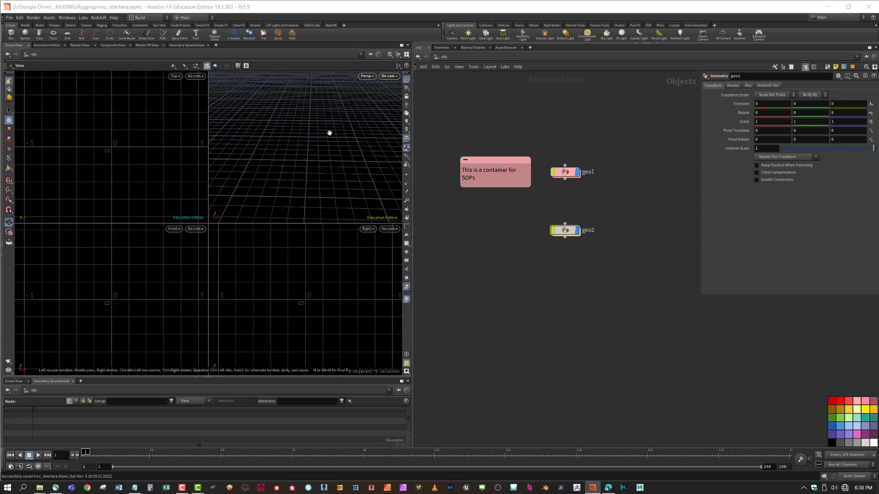
pyautogui.click(407, 56)
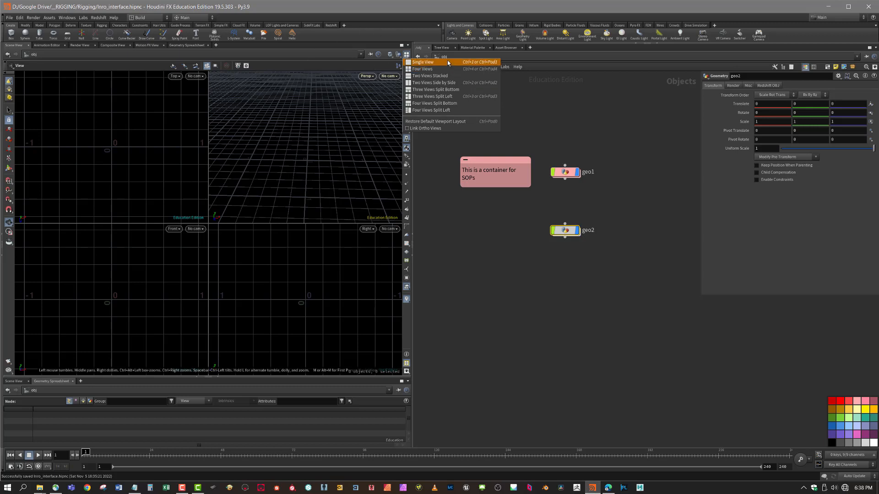
pyautogui.click(370, 9)
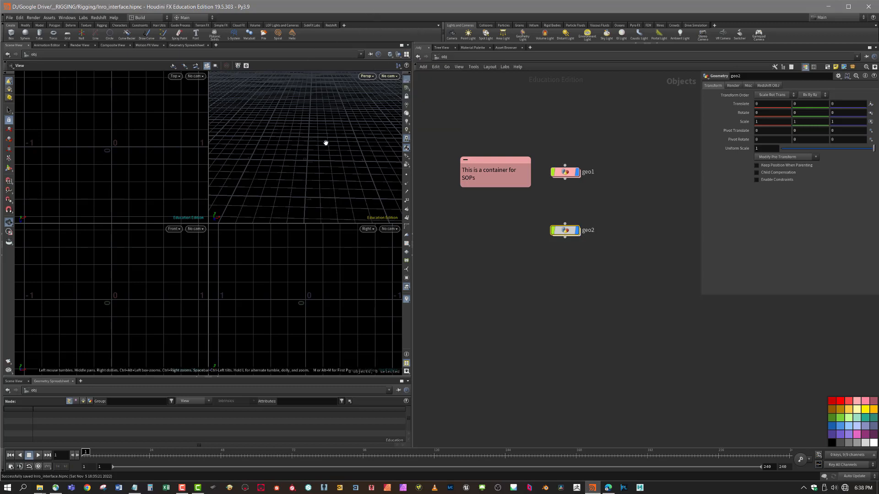
# Toggle the viewport between the four-view layout and the perspective view alone, ending on the single perspective view
pyautogui.hotkey('space', 'b')
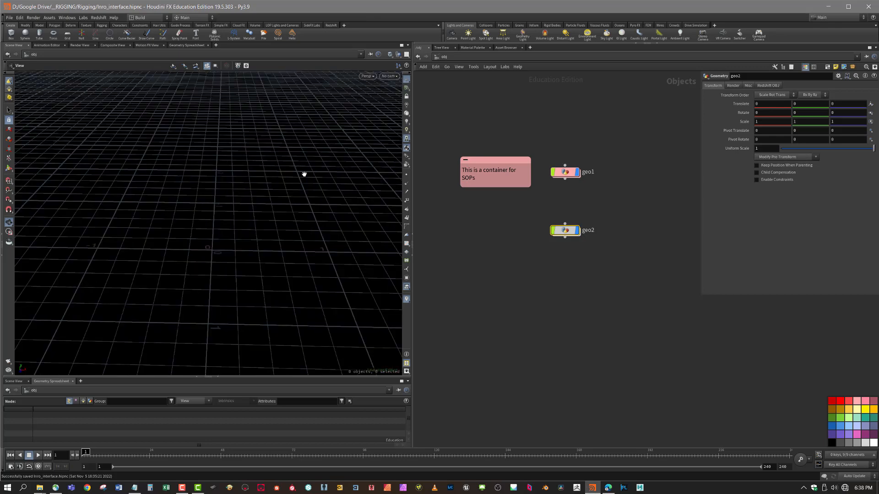
pyautogui.hotkey('space', 'b')
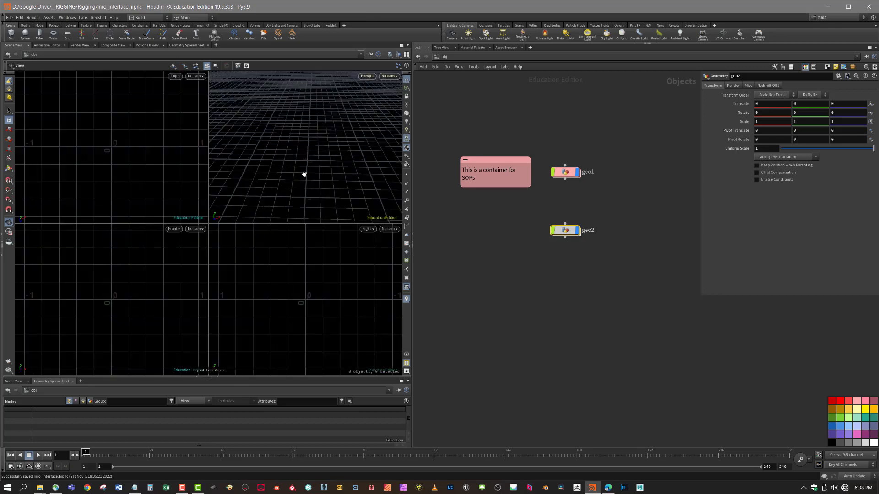
pyautogui.hotkey('space', 'b')
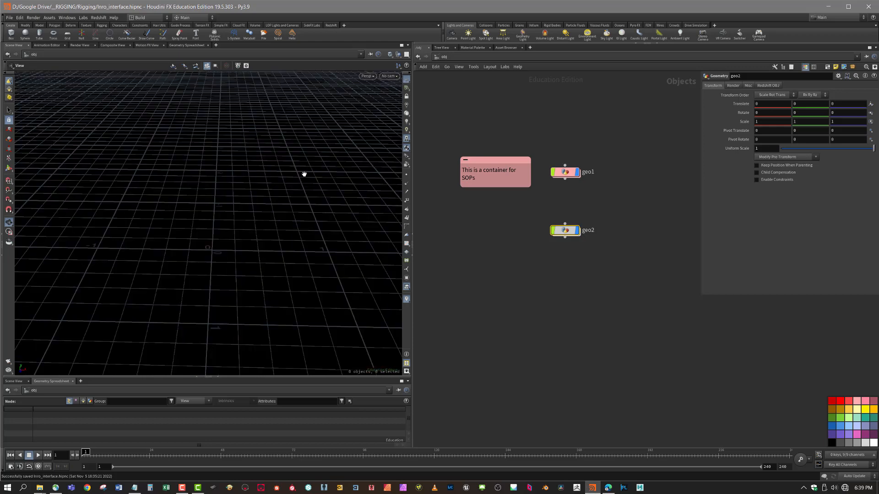
# Tumble the perspective view, cycle through the Top, Front, Right and UV viewports, and frame the UV grid
pyautogui.moveTo(304, 174); pyautogui.dragTo(262, 205)
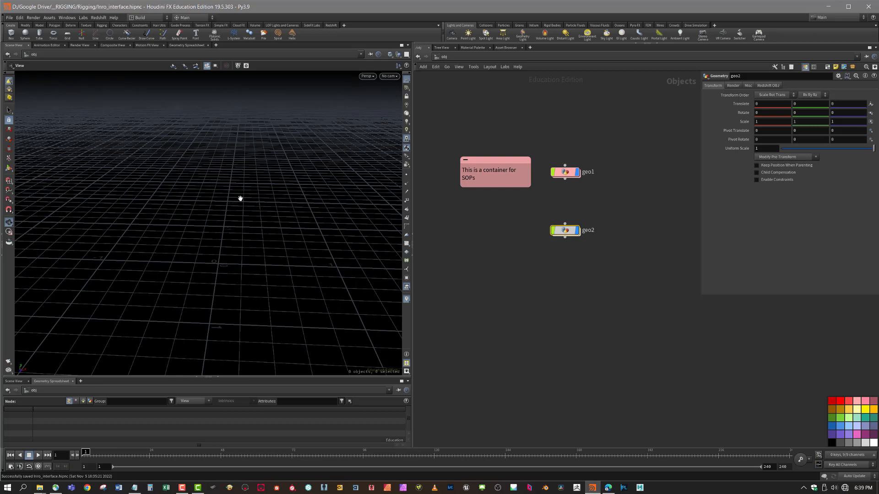
pyautogui.hotkey('space', '2')
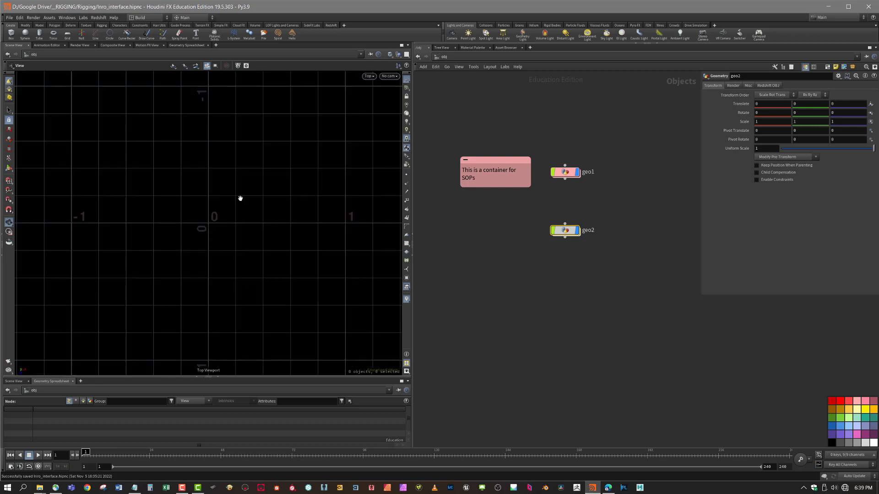
pyautogui.hotkey('space', '3')
pyautogui.hotkey('space', '3')
pyautogui.hotkey('space', '4')
pyautogui.hotkey('space', '5')
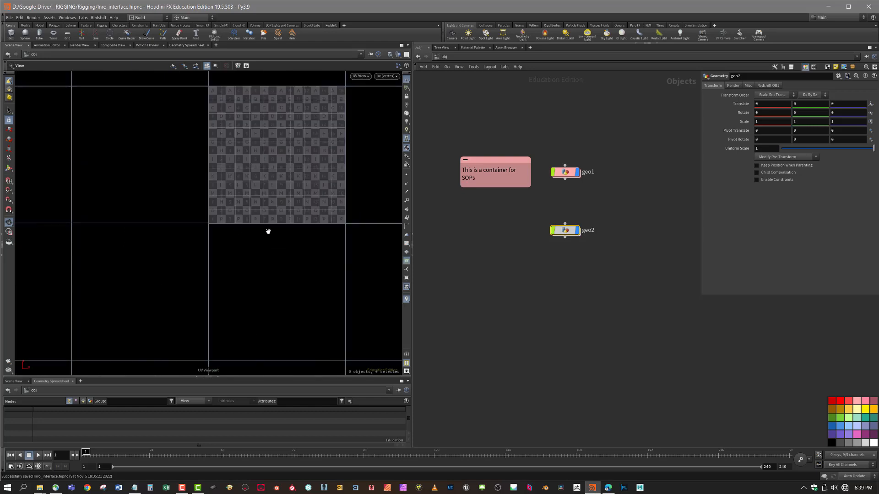
pyautogui.moveTo(269, 231); pyautogui.dragTo(237, 304, button='middle')
pyautogui.scroll(3, 229, 279)
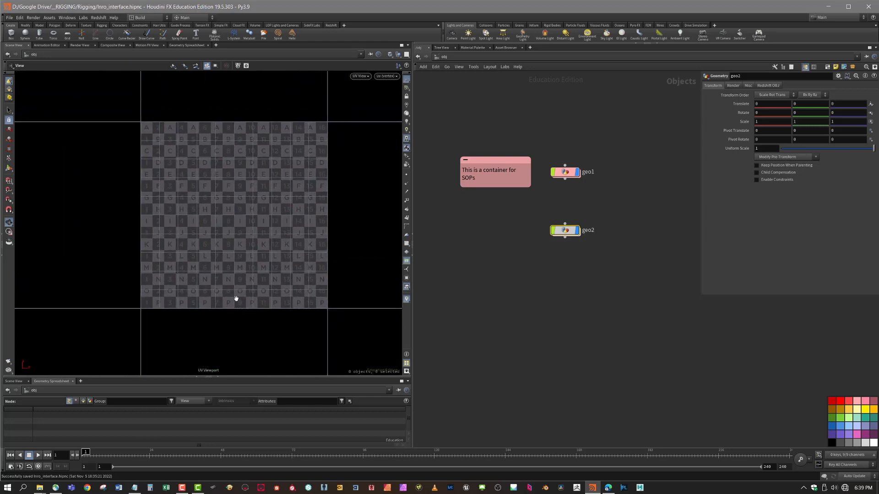
# Look over the available desktop layouts and collapse the Geometry Spreadsheet pane below the Scene View
pyautogui.click(150, 17)
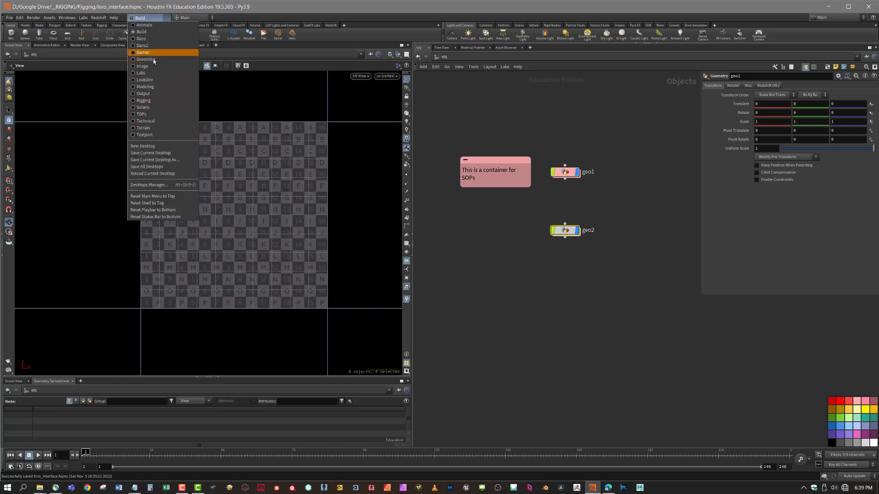
pyautogui.click(287, 3)
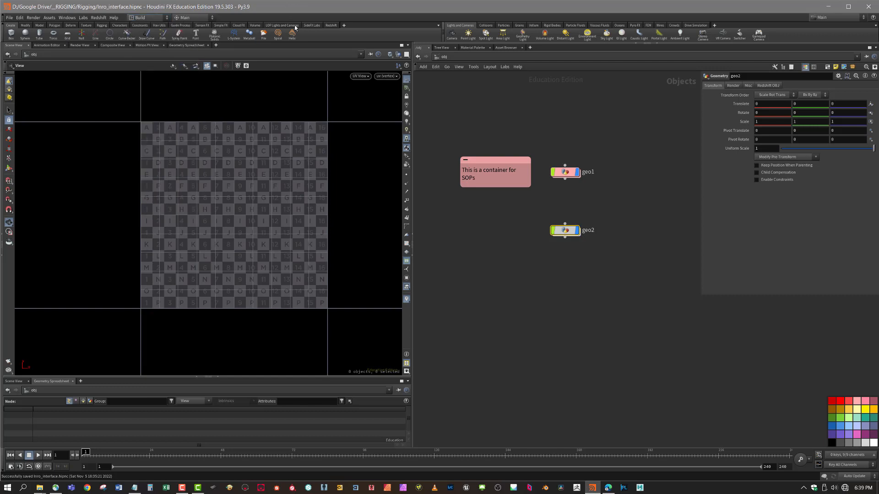
pyautogui.click(218, 378)
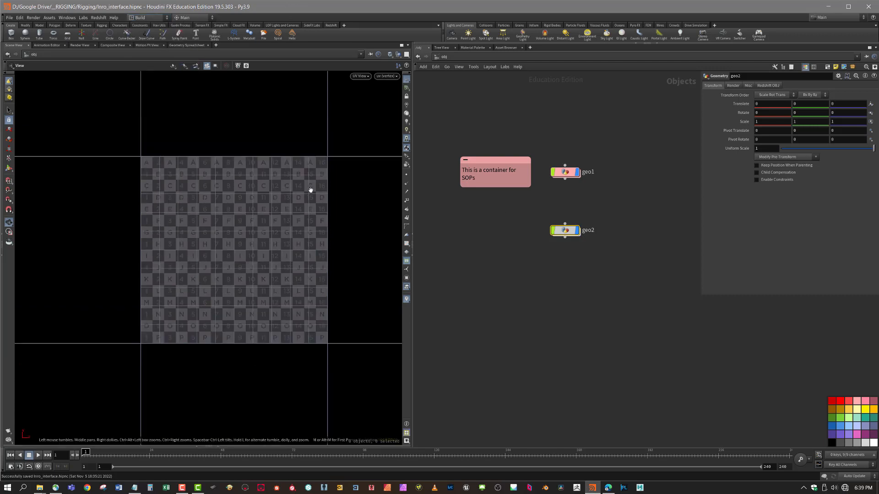
# Split the Scene View pane into left and right panes and tumble the new perspective view
pyautogui.click(408, 47)
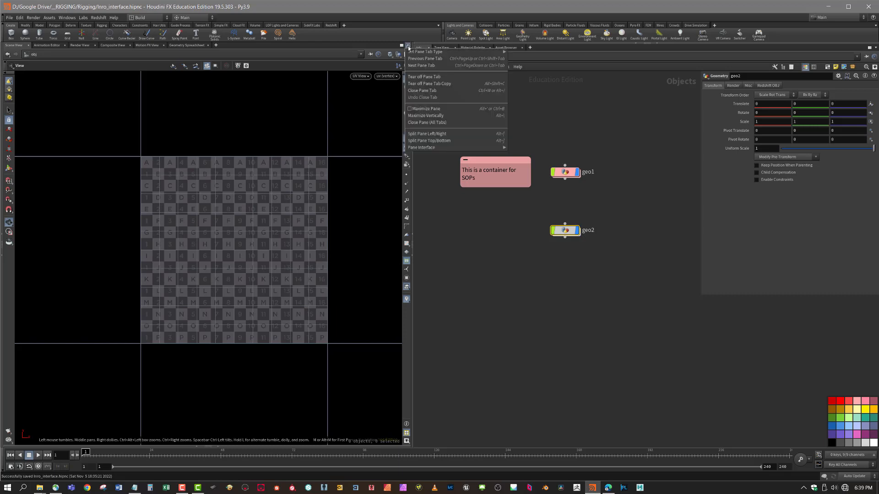
pyautogui.click(447, 134)
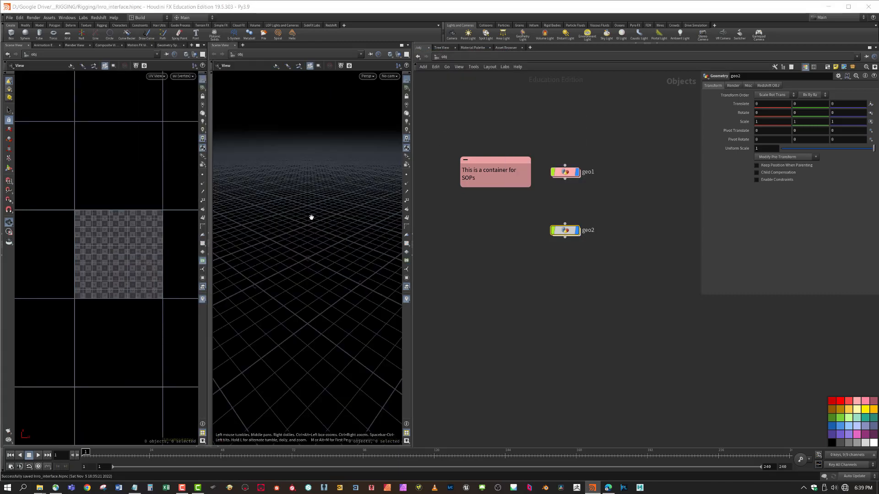
pyautogui.moveTo(282, 251)
pyautogui.mouseDown()
pyautogui.moveTo(285, 243)
pyautogui.moveTo(298, 249)
pyautogui.mouseUp()
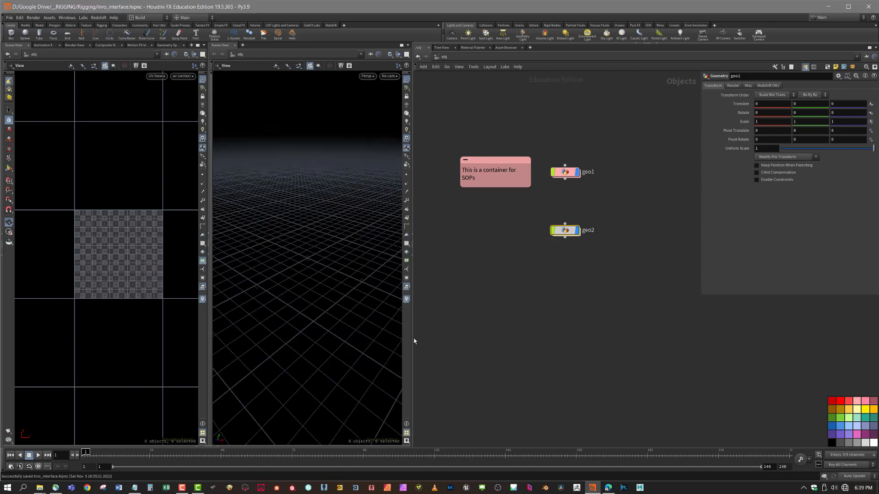
# Widen the two side-by-side Scene View panes and save the current layout as a desktop named UV
pyautogui.moveTo(413, 340); pyautogui.dragTo(544, 339)
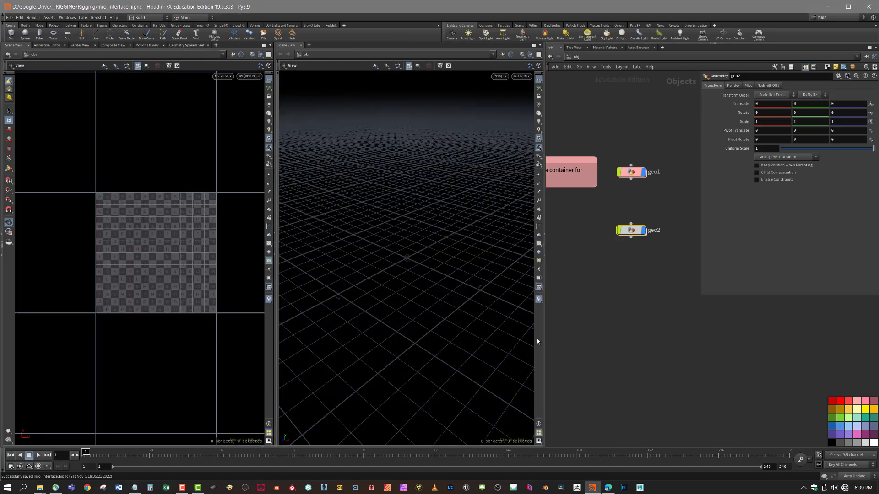
pyautogui.moveTo(415, 282); pyautogui.dragTo(314, 226)
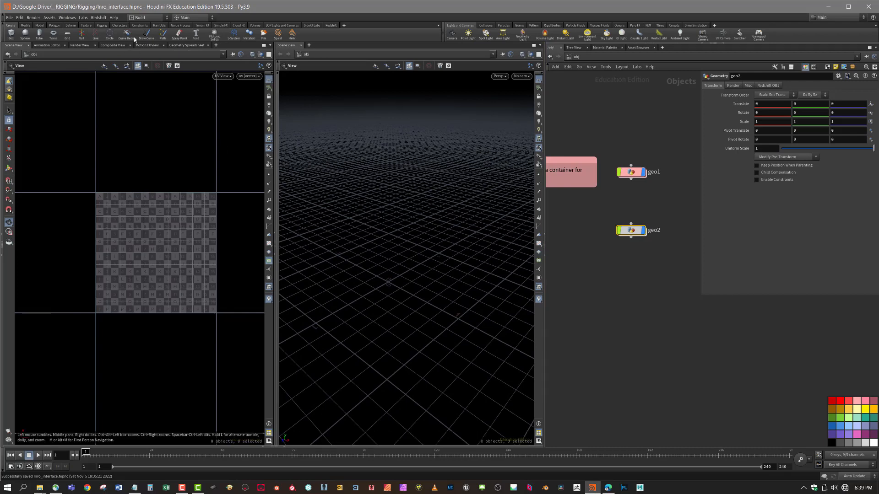
pyautogui.click(150, 19)
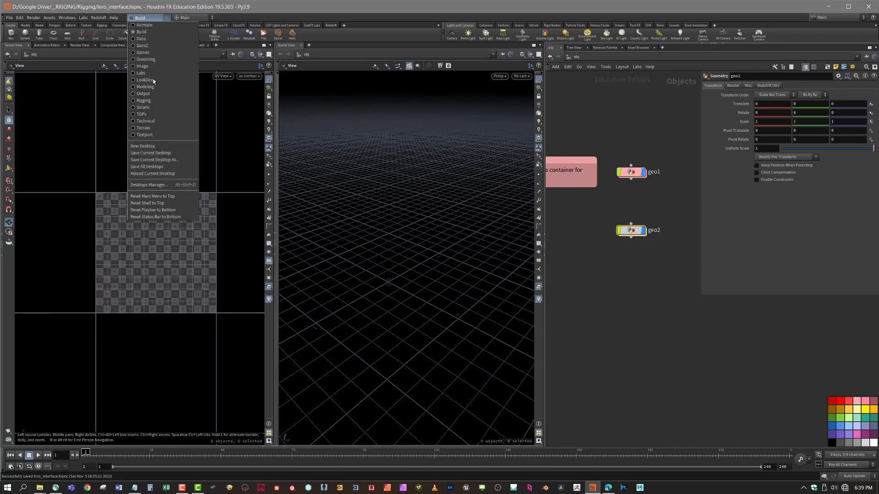
pyautogui.click(176, 160)
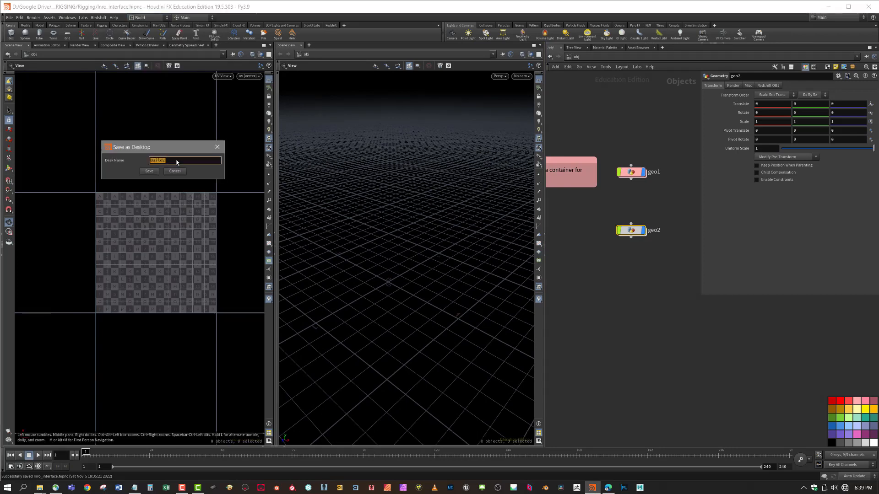
pyautogui.write('UV')
pyautogui.press('Return')
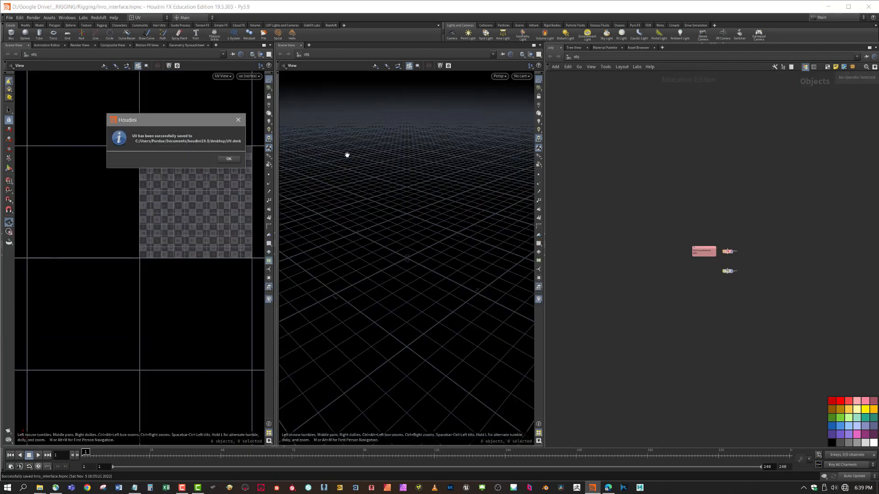
pyautogui.click(229, 160)
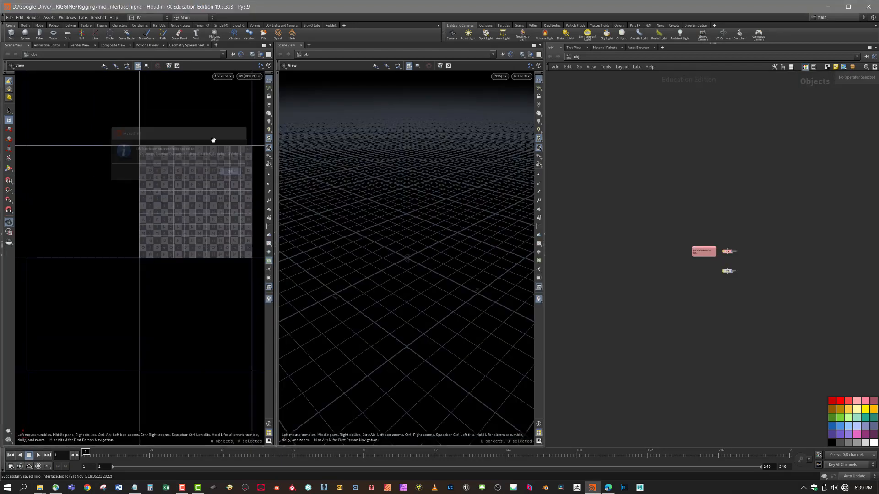
# Switch back to the Build desktop and close the second Scene View pane
pyautogui.click(143, 18)
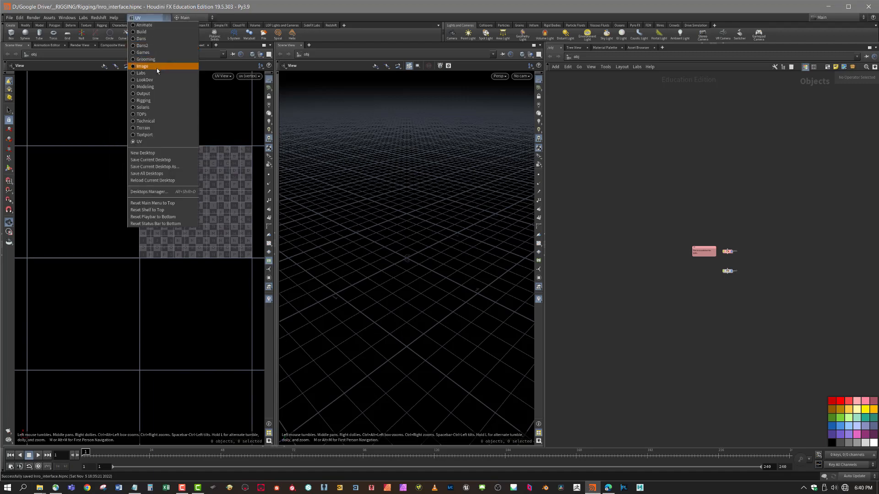
pyautogui.click(142, 32)
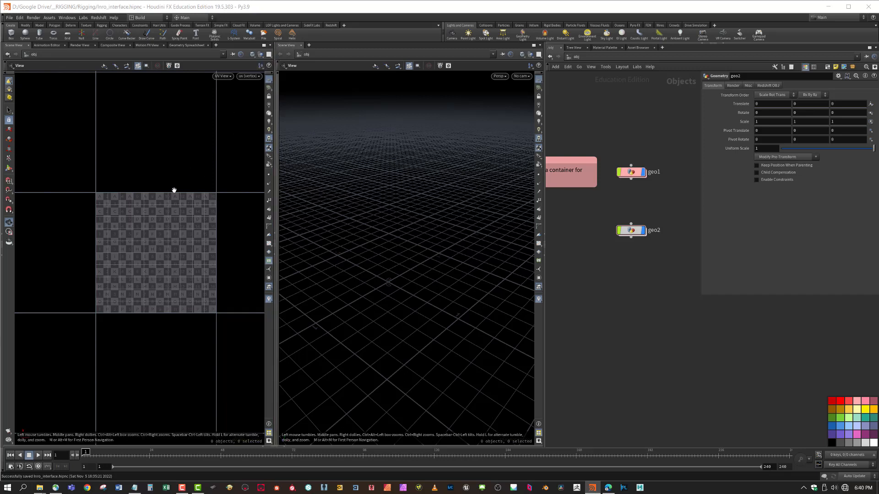
pyautogui.click(301, 46)
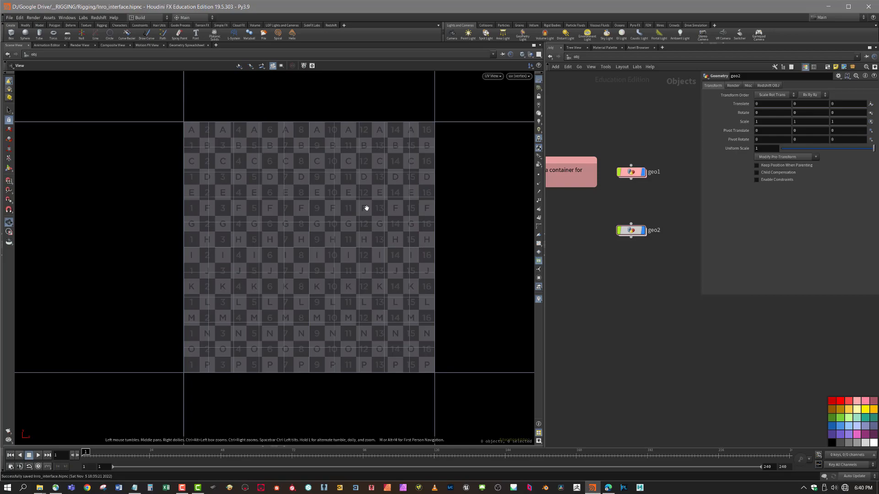
# Show the remaining viewport in perspective, then narrow the Scene View pane and the Create shelf beside the lights shelf
pyautogui.hotkey('space', '1')
pyautogui.moveTo(341, 223); pyautogui.dragTo(598, 274, button='middle')
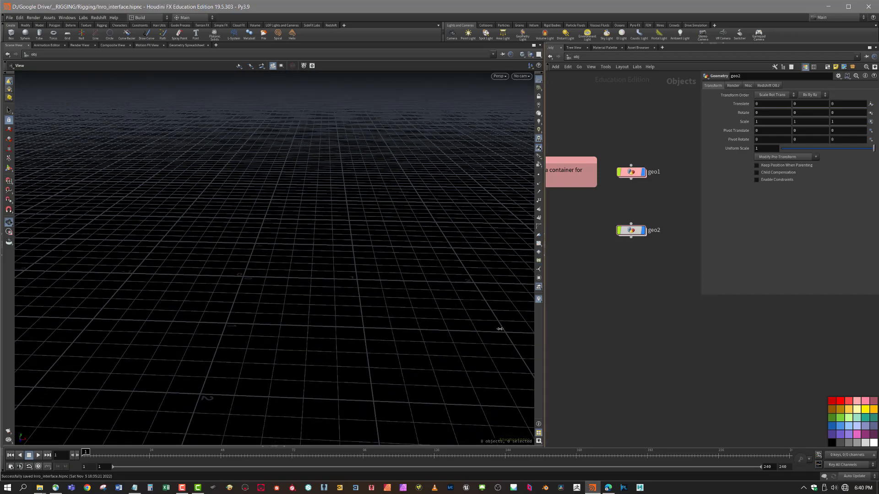
pyautogui.moveTo(544, 340); pyautogui.dragTo(456, 320)
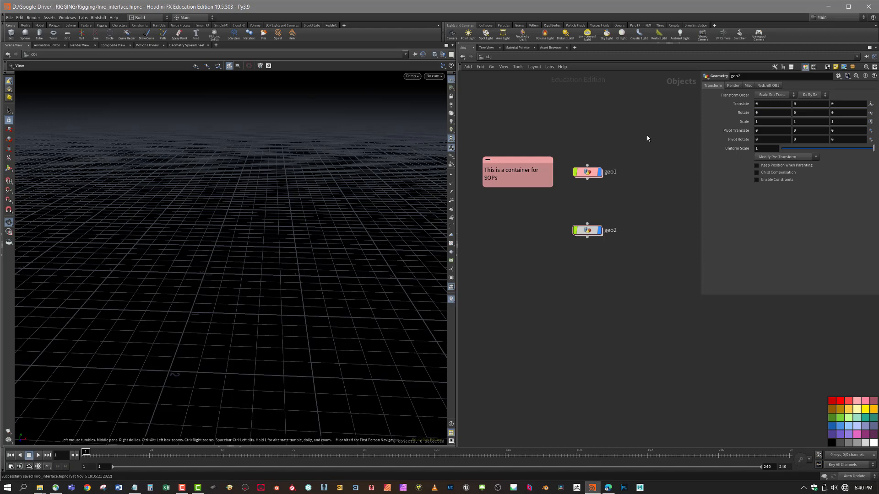
pyautogui.moveTo(443, 31); pyautogui.dragTo(391, 32)
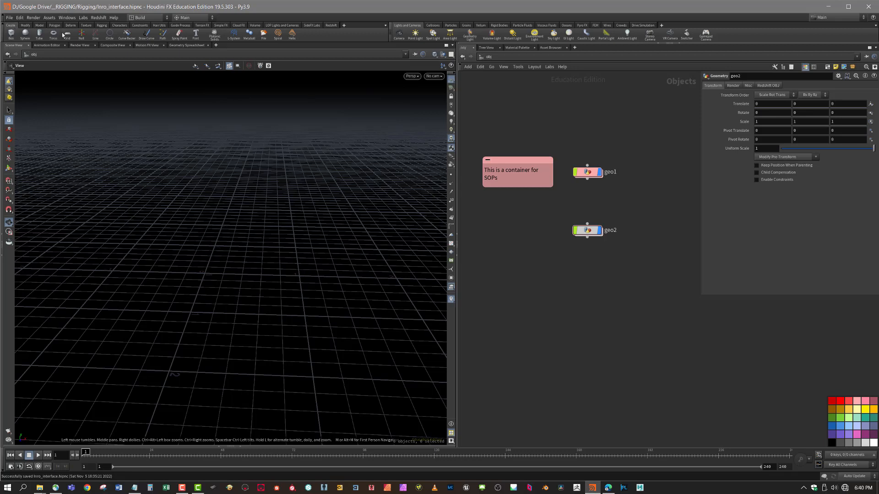
# Create a sphere at object level and place its node beside geo2
pyautogui.click(26, 33)
pyautogui.click(572, 290)
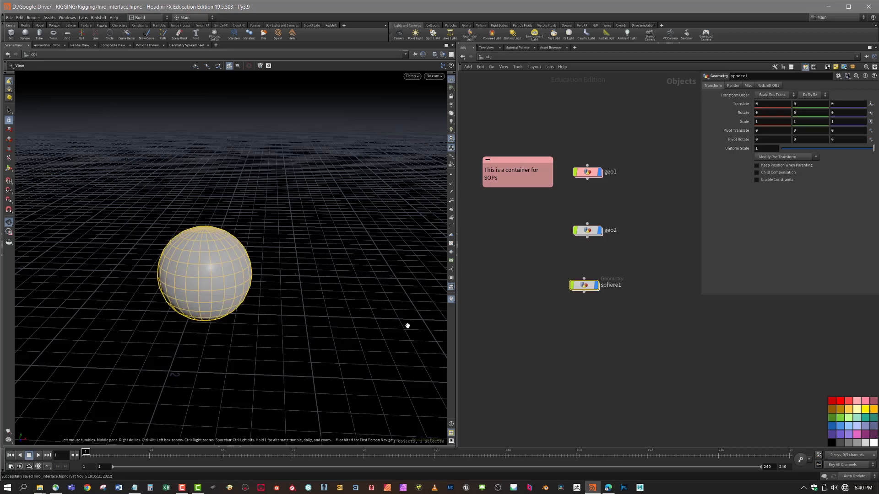
pyautogui.moveTo(247, 282)
pyautogui.mouseDown()
pyautogui.moveTo(236, 252)
pyautogui.moveTo(232, 287)
pyautogui.mouseUp()
pyautogui.moveTo(232, 287); pyautogui.dragTo(339, 292, button='right')
pyautogui.moveTo(295, 284); pyautogui.dragTo(322, 300, button='middle')
pyautogui.moveTo(322, 300)
pyautogui.mouseDown()
pyautogui.moveTo(323, 263)
pyautogui.moveTo(327, 284)
pyautogui.mouseUp()
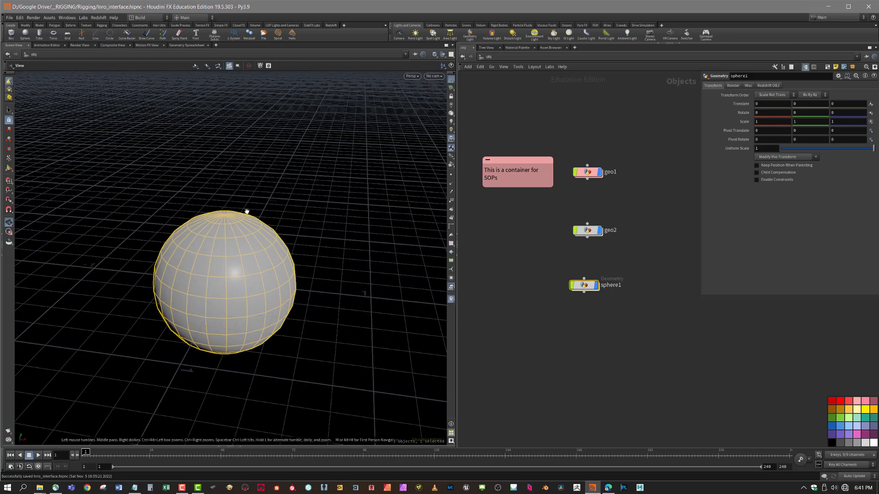
pyautogui.moveTo(591, 281); pyautogui.dragTo(520, 225)
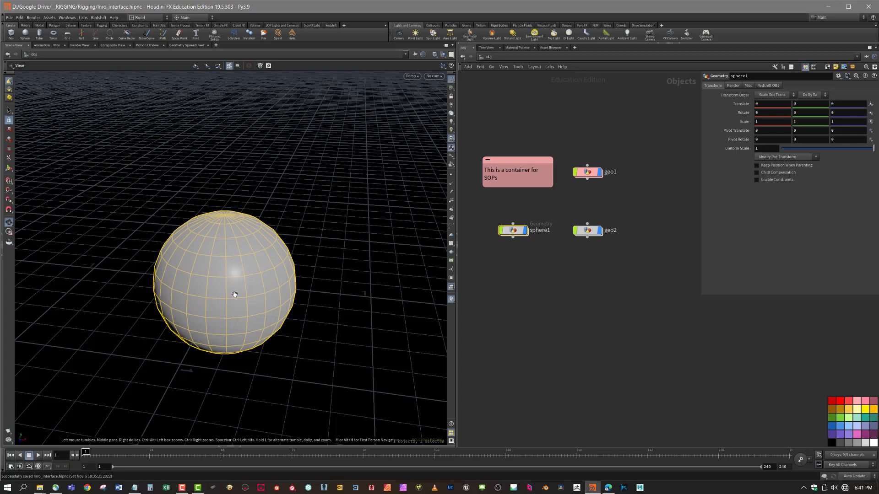
# Review the sphere object's Render parameters and enter its geometry network
pyautogui.moveTo(231, 294); pyautogui.dragTo(267, 275)
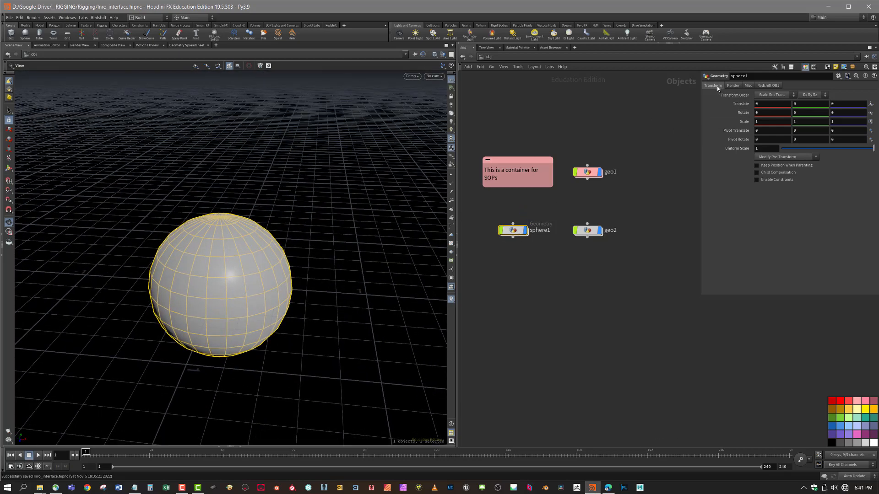
pyautogui.click(733, 86)
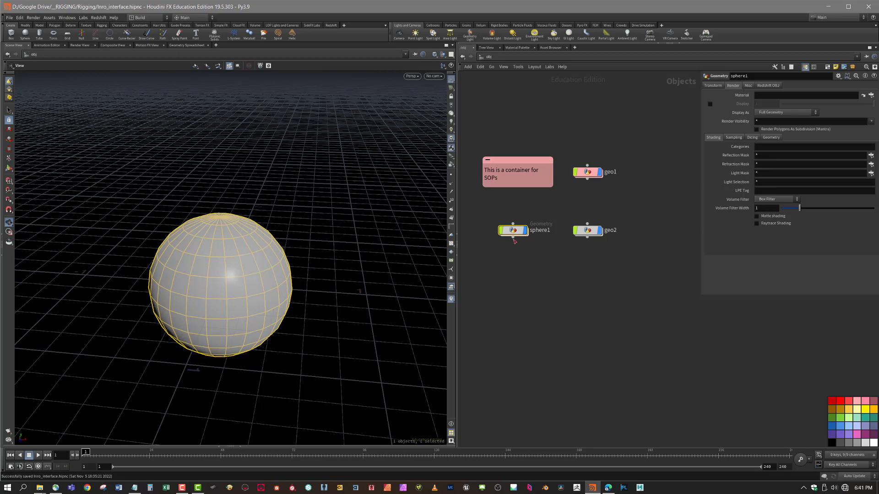
pyautogui.click(514, 230)
pyautogui.doubleClick(515, 232)
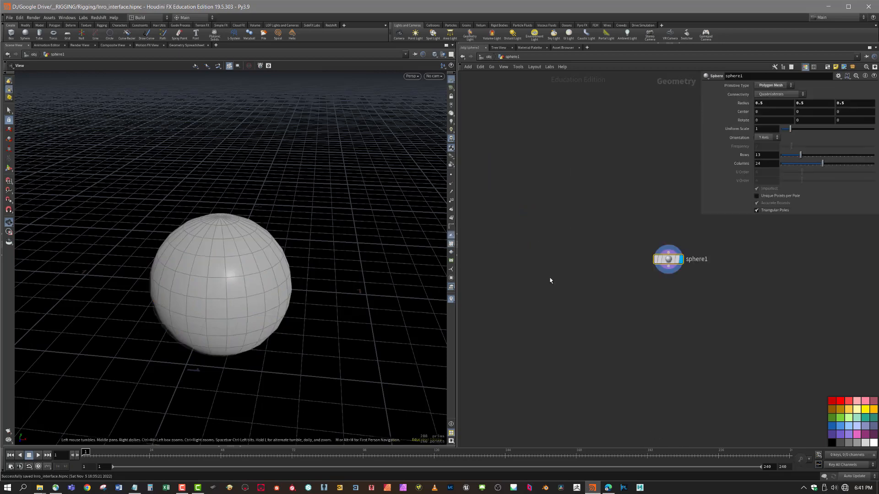
# Return to object level and delete the sphere1 object
pyautogui.click(489, 57)
pyautogui.moveTo(559, 287); pyautogui.dragTo(475, 217)
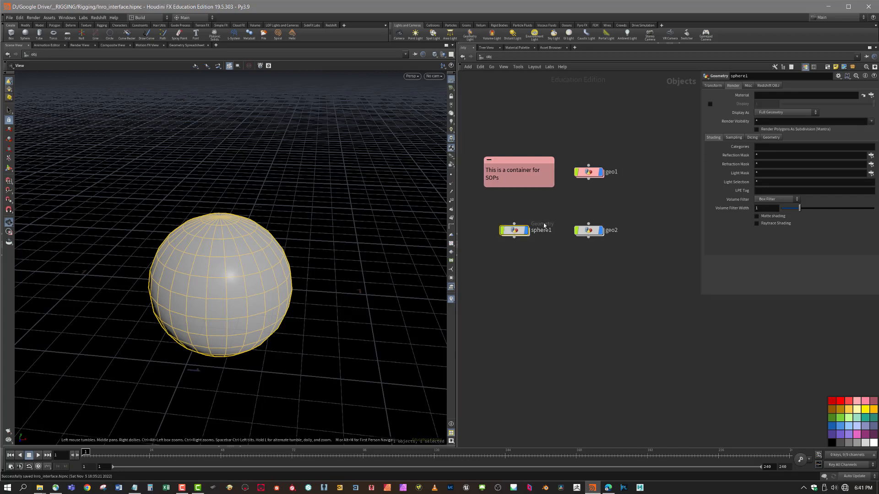
pyautogui.moveTo(539, 254); pyautogui.dragTo(509, 213)
pyautogui.press('Delete')
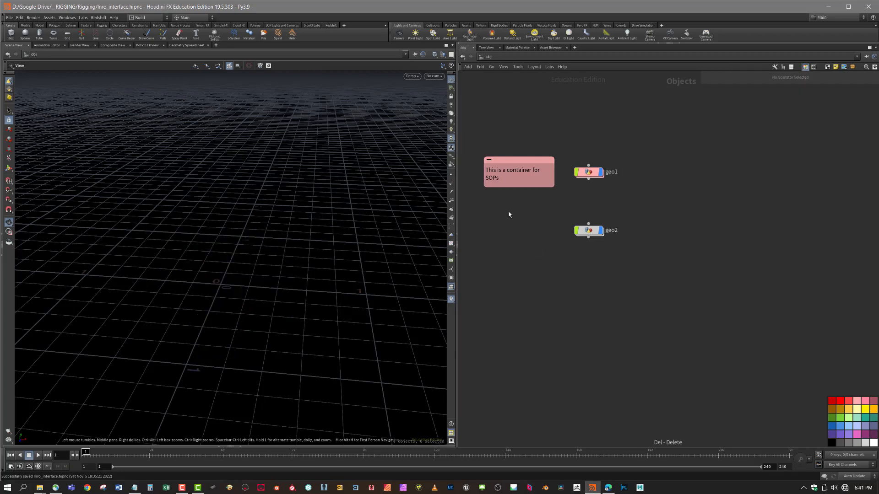
# Enter the geo1 container and create a sphere inside it
pyautogui.doubleClick(588, 172)
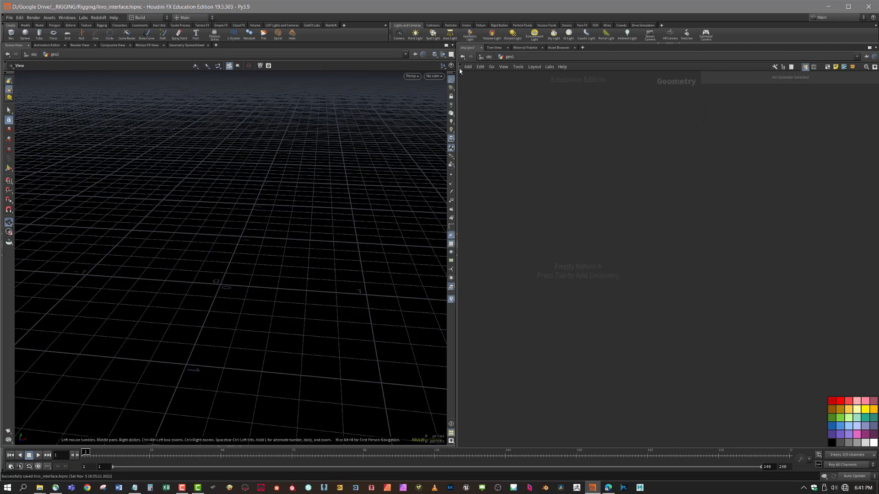
pyautogui.click(26, 32)
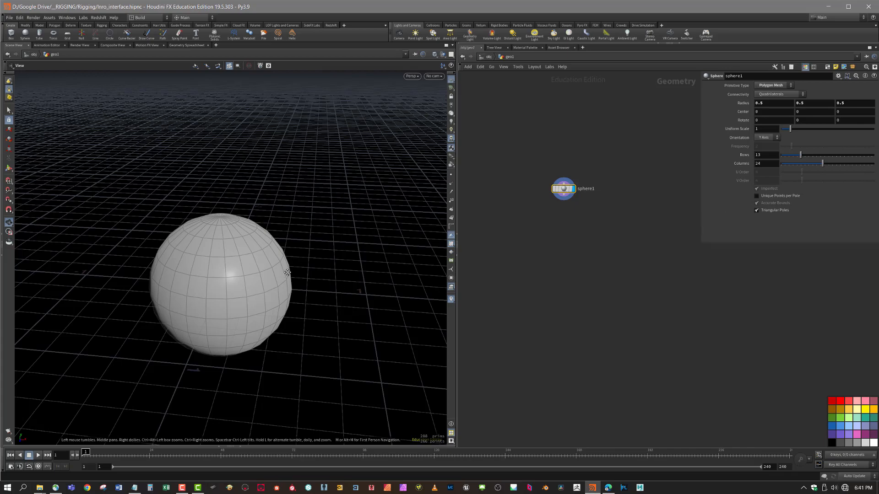
pyautogui.moveTo(287, 272); pyautogui.dragTo(286, 271, button='middle')
pyautogui.moveTo(286, 271)
pyautogui.mouseDown()
pyautogui.moveTo(282, 293)
pyautogui.moveTo(277, 272)
pyautogui.moveTo(288, 270)
pyautogui.mouseUp()
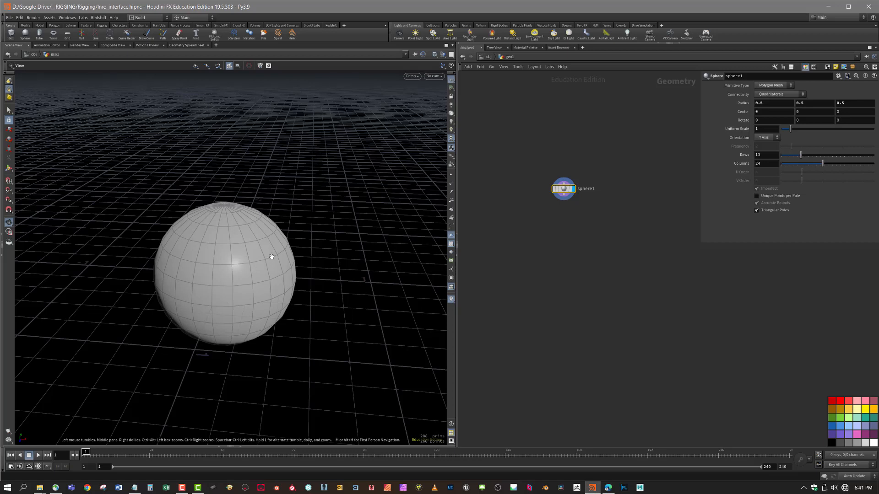
# Turn on the display of normals for the sphere in the viewport
pyautogui.click(452, 185)
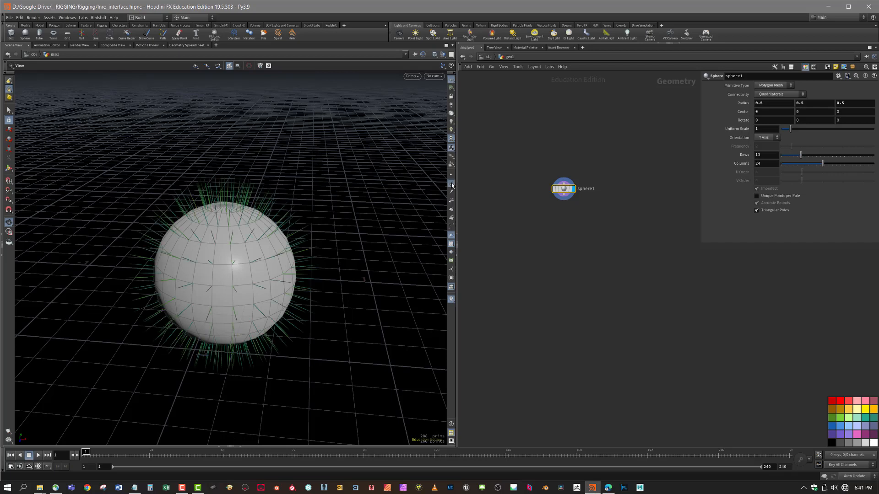
pyautogui.moveTo(376, 233); pyautogui.dragTo(255, 219)
pyautogui.moveTo(255, 219); pyautogui.dragTo(293, 231, button='right')
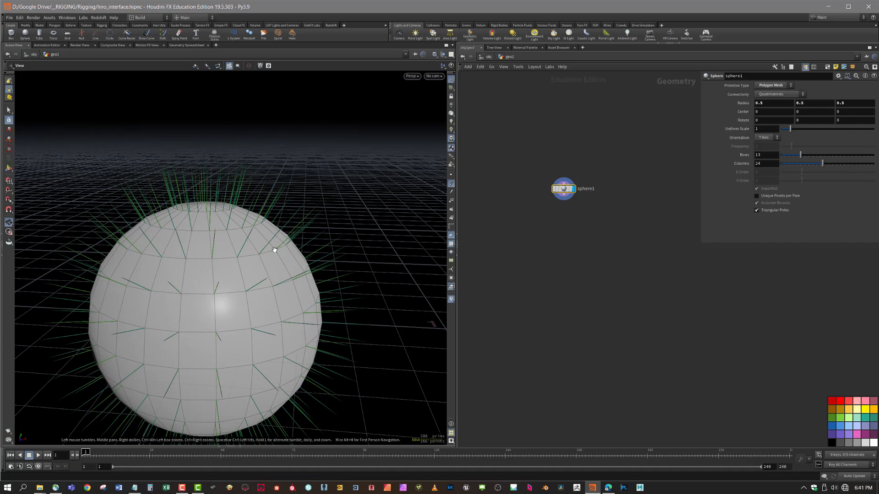
# Examine the normals around the sphere from several angles and distances
pyautogui.moveTo(275, 250); pyautogui.dragTo(284, 232, button='middle')
pyautogui.moveTo(284, 232); pyautogui.dragTo(312, 252)
pyautogui.moveTo(312, 251); pyautogui.dragTo(268, 254, button='right')
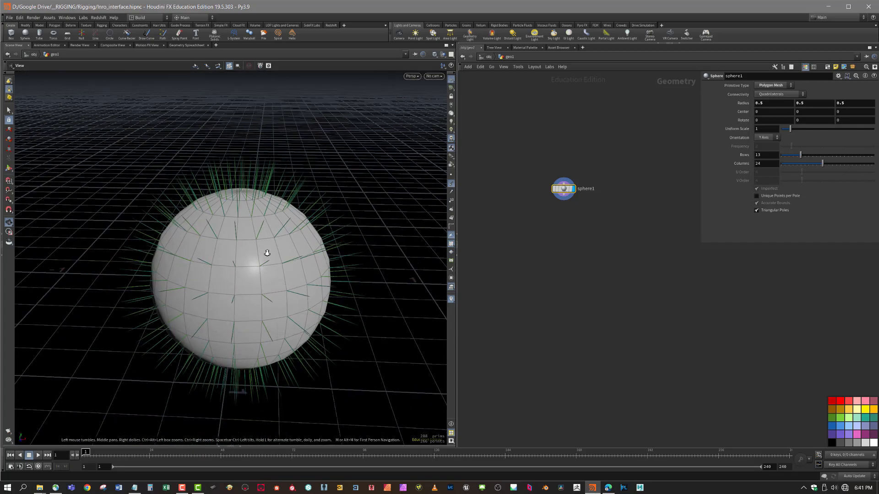
pyautogui.moveTo(267, 254); pyautogui.dragTo(265, 219, button='middle')
pyautogui.moveTo(265, 220); pyautogui.dragTo(314, 239, button='right')
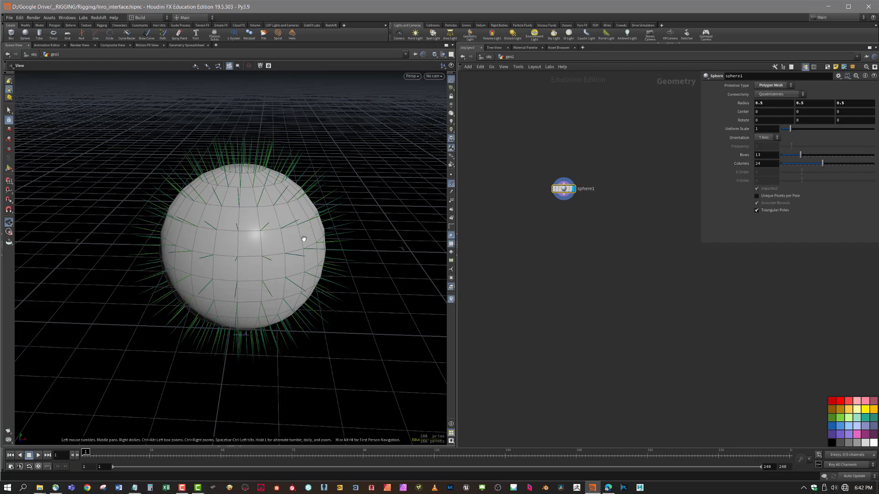
pyautogui.moveTo(306, 257); pyautogui.dragTo(298, 240)
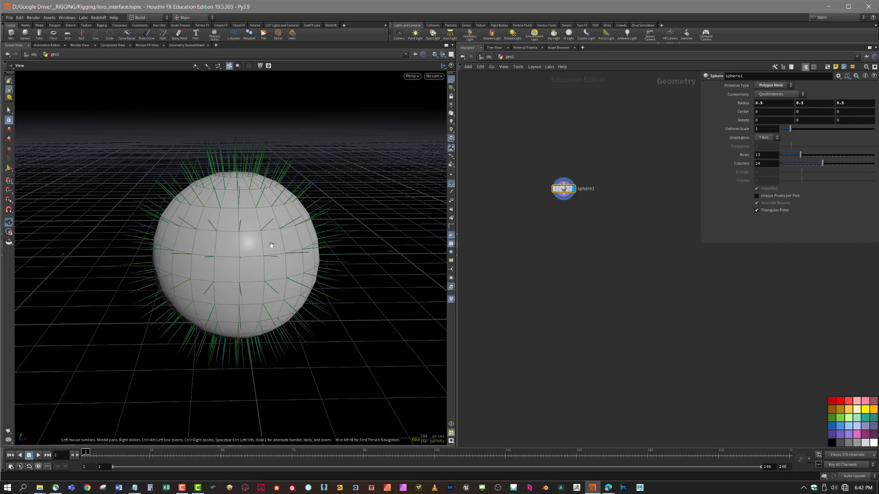
pyautogui.moveTo(271, 246); pyautogui.dragTo(393, 242, button='right')
pyautogui.moveTo(298, 235); pyautogui.dragTo(314, 265)
pyautogui.moveTo(274, 267); pyautogui.dragTo(279, 286, button='middle')
pyautogui.moveTo(297, 269); pyautogui.dragTo(276, 268, button='right')
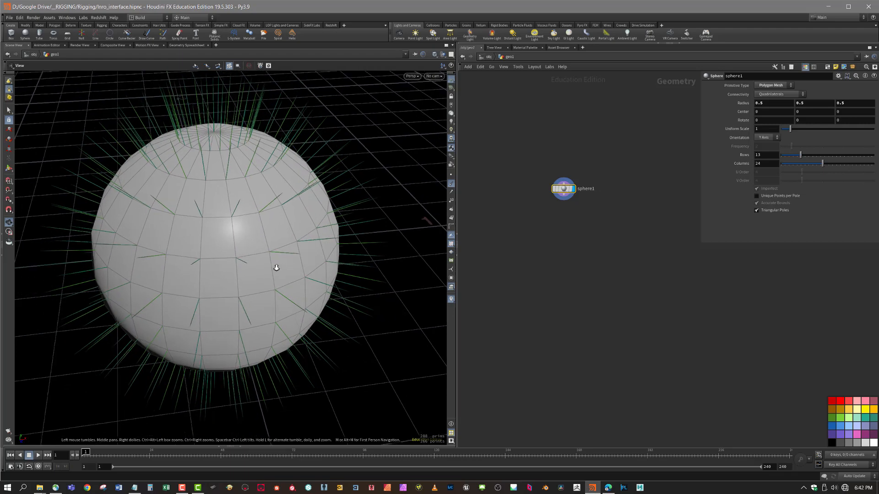
pyautogui.moveTo(276, 268); pyautogui.dragTo(276, 259)
pyautogui.moveTo(270, 244); pyautogui.dragTo(273, 251, button='middle')
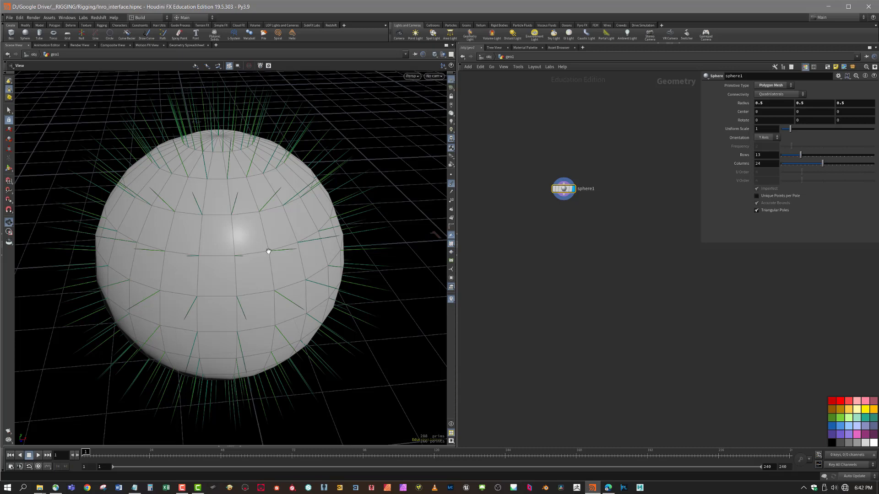
pyautogui.moveTo(269, 261); pyautogui.dragTo(274, 250)
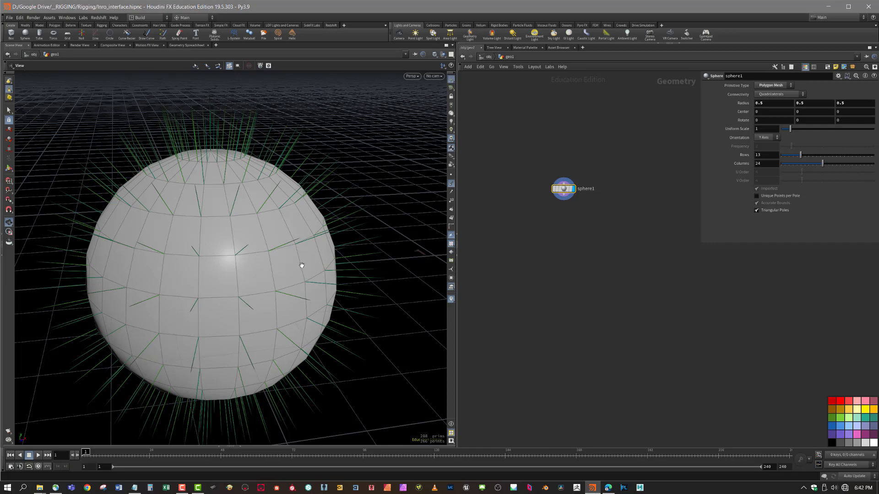
pyautogui.moveTo(302, 265); pyautogui.dragTo(320, 235)
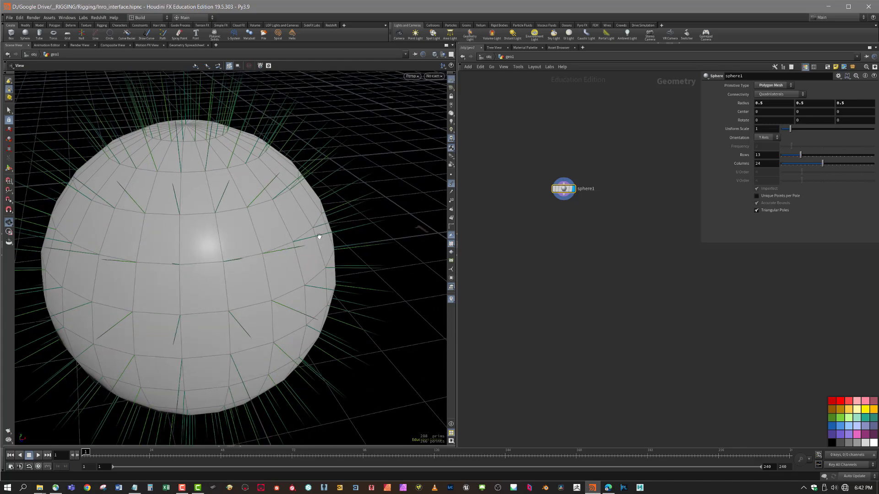
# Add a Normal node below sphere1, wired to its output
pyautogui.click(564, 201)
pyautogui.press('Escape')
pyautogui.moveTo(566, 196); pyautogui.dragTo(568, 241)
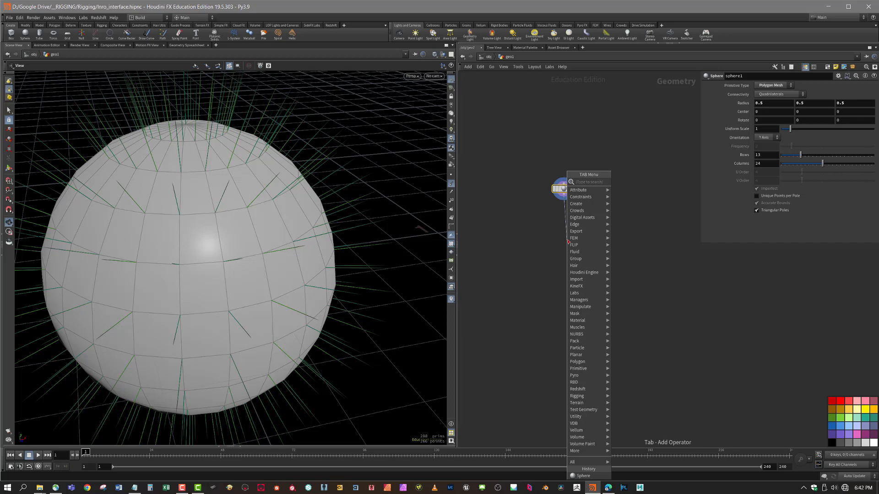
pyautogui.write('normal')
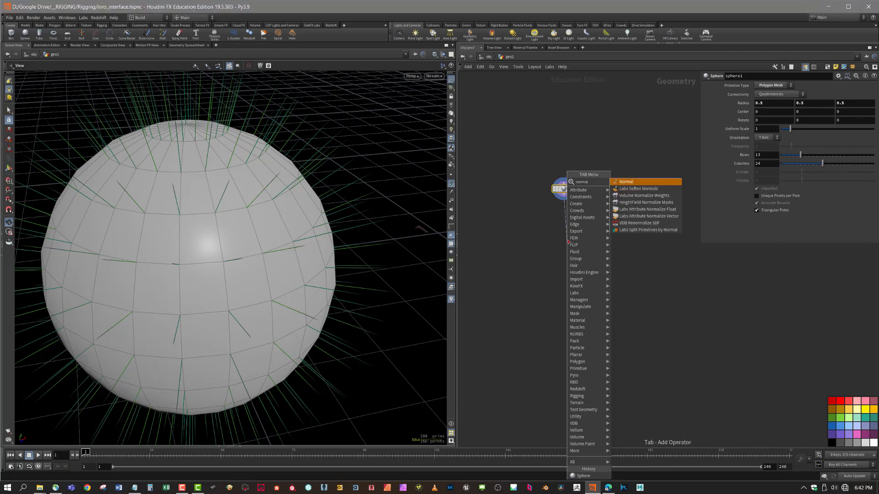
pyautogui.press('Return')
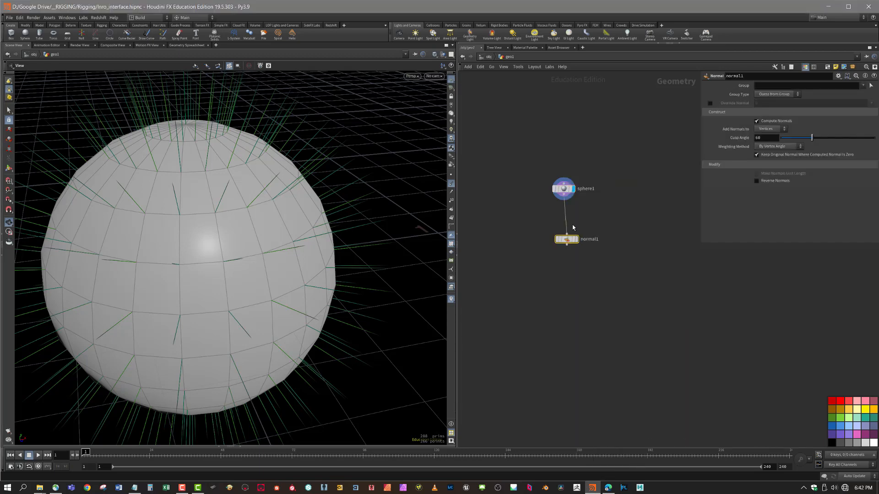
# Align the normal1 node directly below sphere1 and make it the displayed node
pyautogui.moveTo(554, 238); pyautogui.dragTo(552, 224)
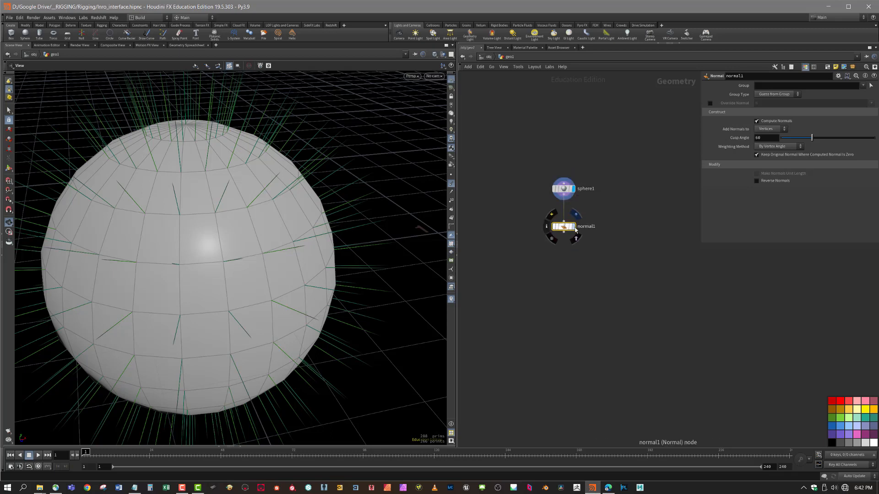
pyautogui.click(575, 229)
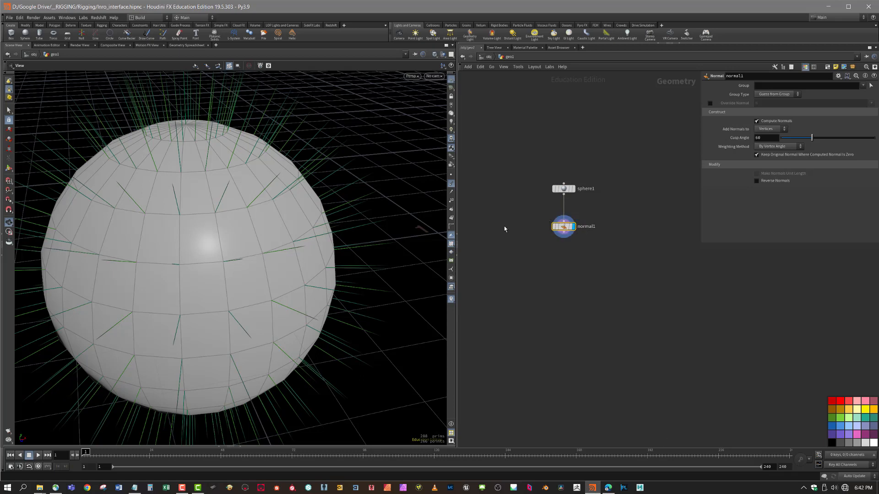
# Hide the normals, set normal1 to add normals to Points, and display the normals again
pyautogui.click(451, 185)
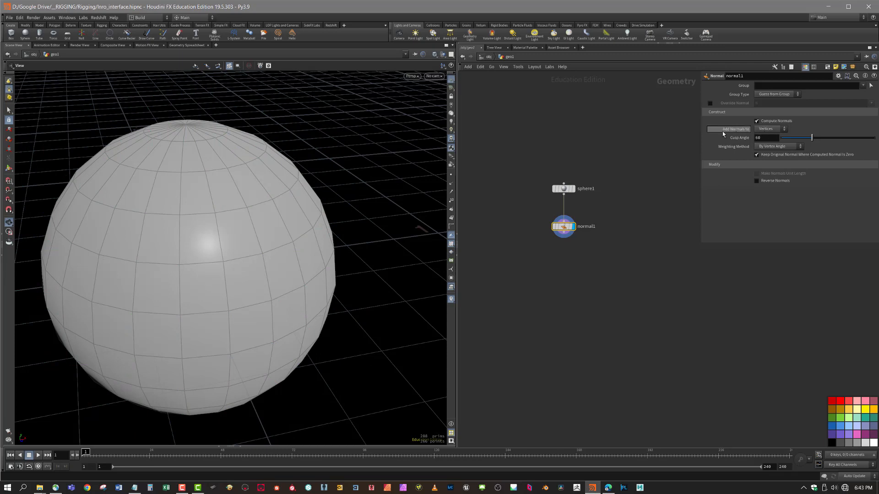
pyautogui.click(784, 130)
pyautogui.click(773, 130)
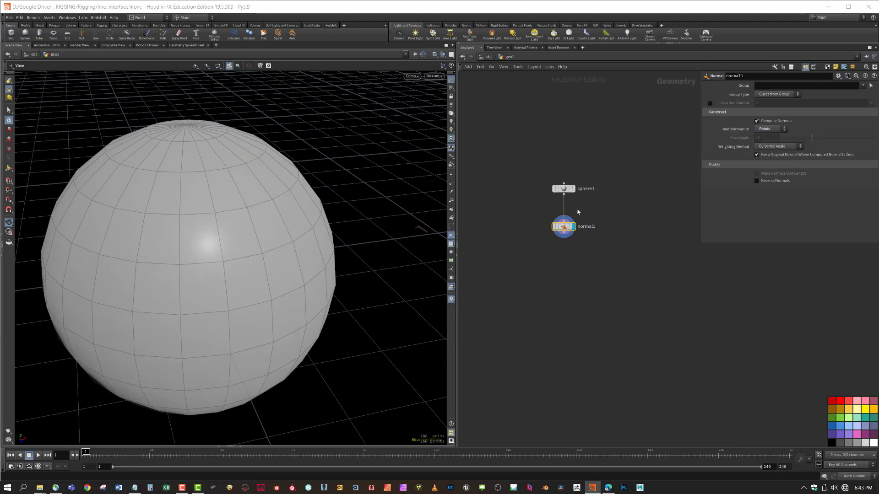
pyautogui.click(451, 184)
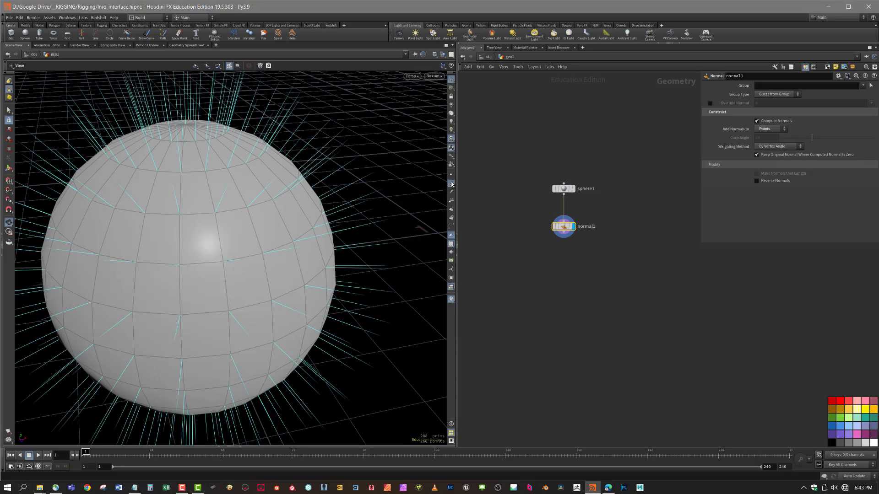
# Examine the point normals around the sphere from the side, up close and over its pole
pyautogui.moveTo(298, 209); pyautogui.dragTo(284, 243)
pyautogui.moveTo(284, 244); pyautogui.dragTo(329, 249, button='right')
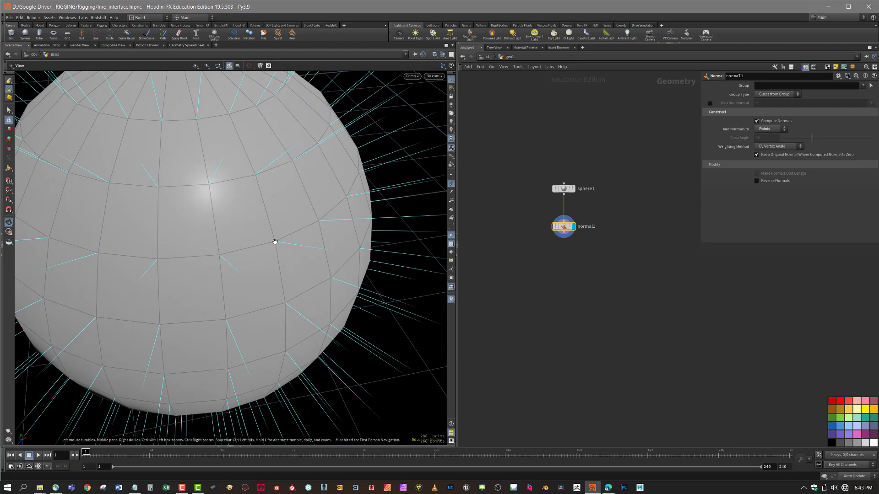
pyautogui.moveTo(261, 218); pyautogui.dragTo(262, 208)
pyautogui.moveTo(263, 208); pyautogui.dragTo(234, 224, button='right')
pyautogui.moveTo(234, 223); pyautogui.dragTo(261, 216)
pyautogui.moveTo(291, 248); pyautogui.dragTo(280, 253, button='middle')
pyautogui.moveTo(281, 253); pyautogui.dragTo(339, 257)
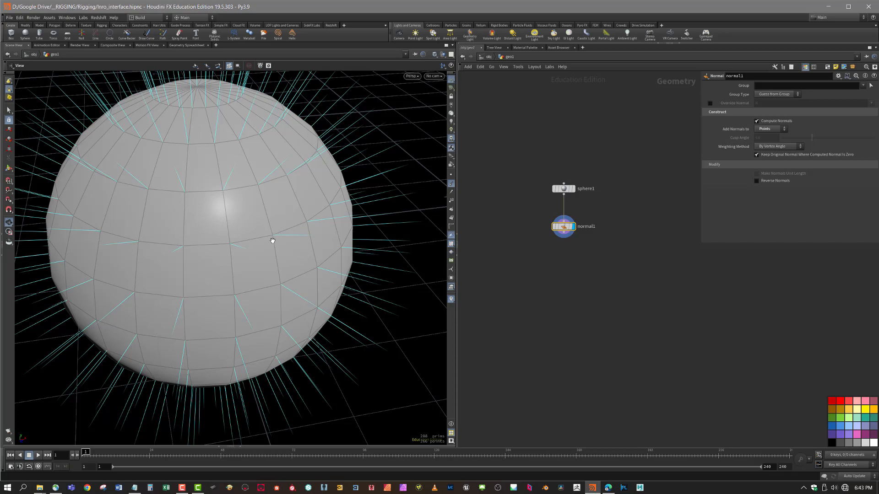
pyautogui.moveTo(273, 241); pyautogui.dragTo(279, 237)
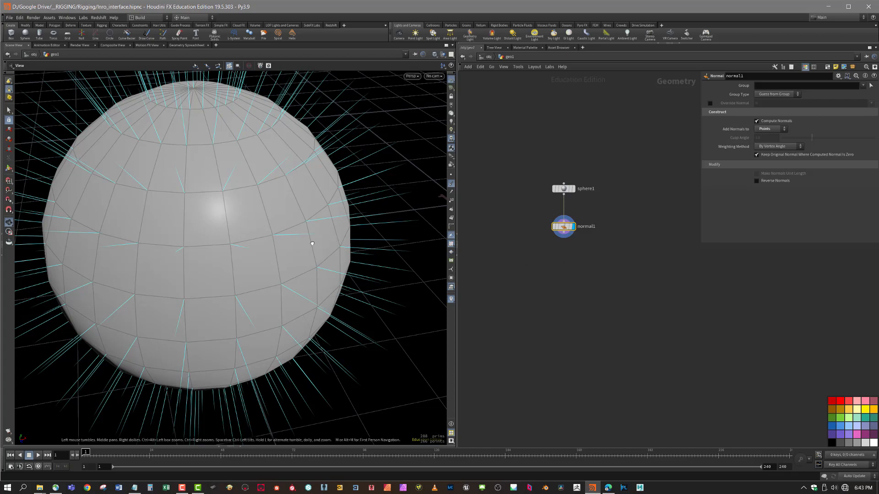
pyautogui.moveTo(312, 243); pyautogui.dragTo(278, 246)
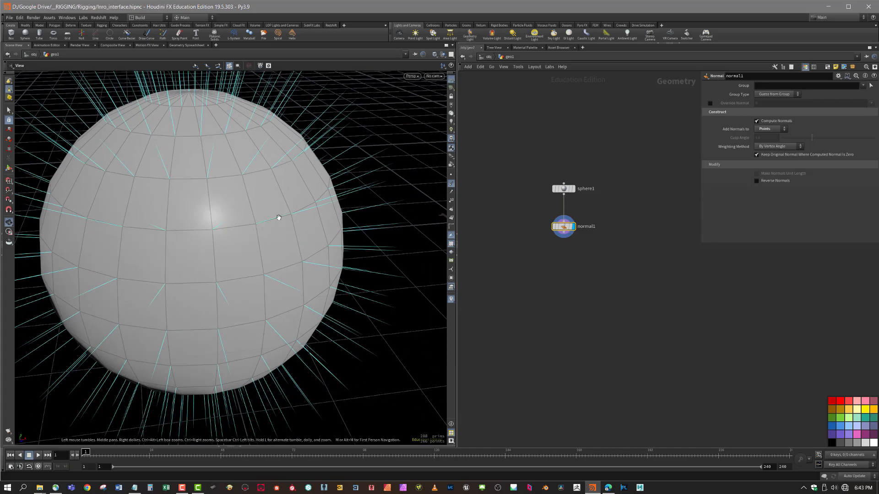
pyautogui.moveTo(255, 208); pyautogui.dragTo(265, 226)
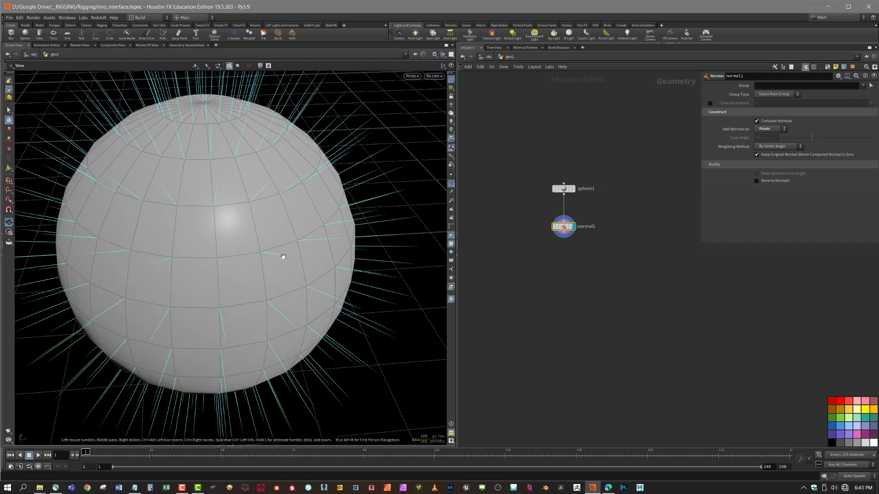
pyautogui.moveTo(263, 259); pyautogui.dragTo(261, 304)
pyautogui.moveTo(261, 304); pyautogui.dragTo(348, 278, button='right')
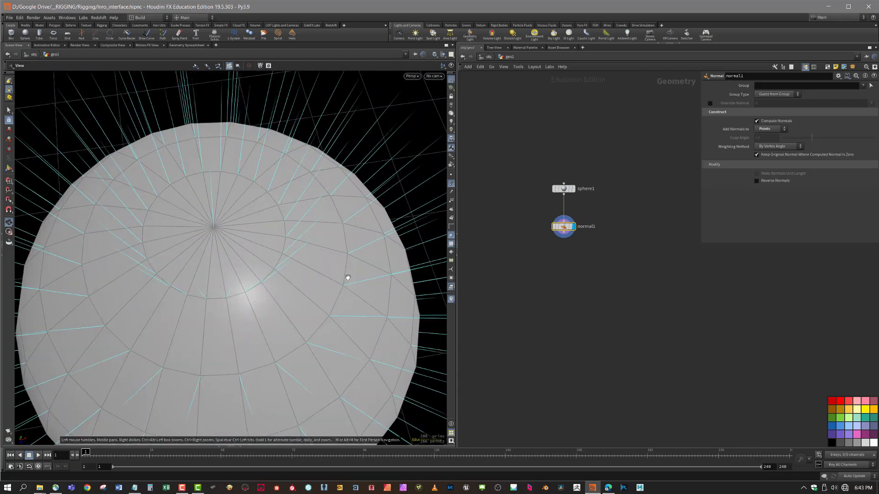
pyautogui.moveTo(348, 278); pyautogui.dragTo(245, 240)
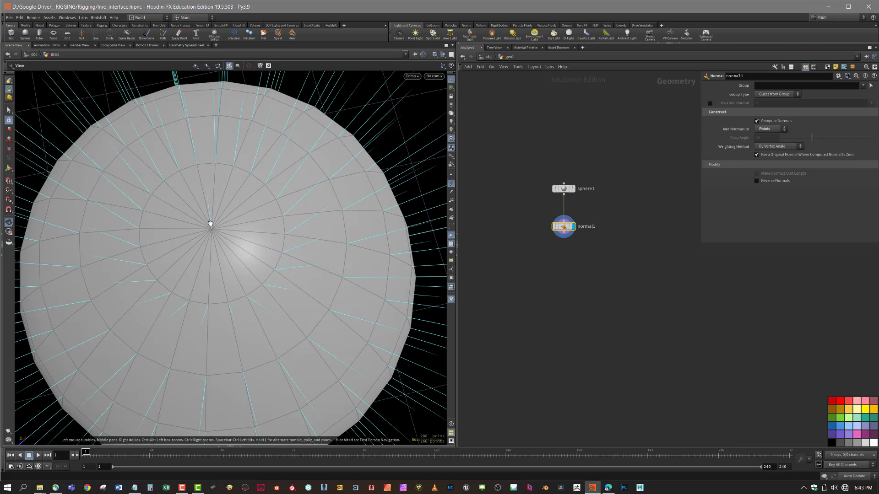
pyautogui.moveTo(215, 229); pyautogui.dragTo(324, 271)
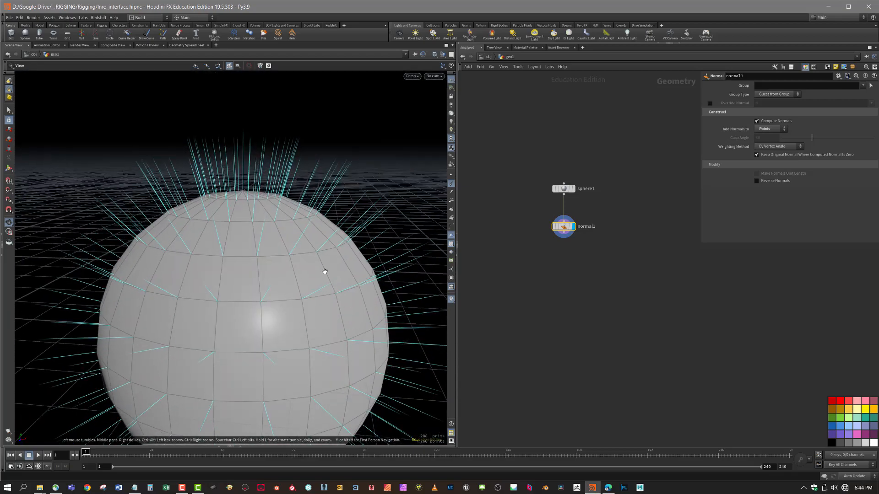
# Turn off the display of normals and view the whole plain sphere
pyautogui.moveTo(584, 317); pyautogui.dragTo(583, 316, button='middle')
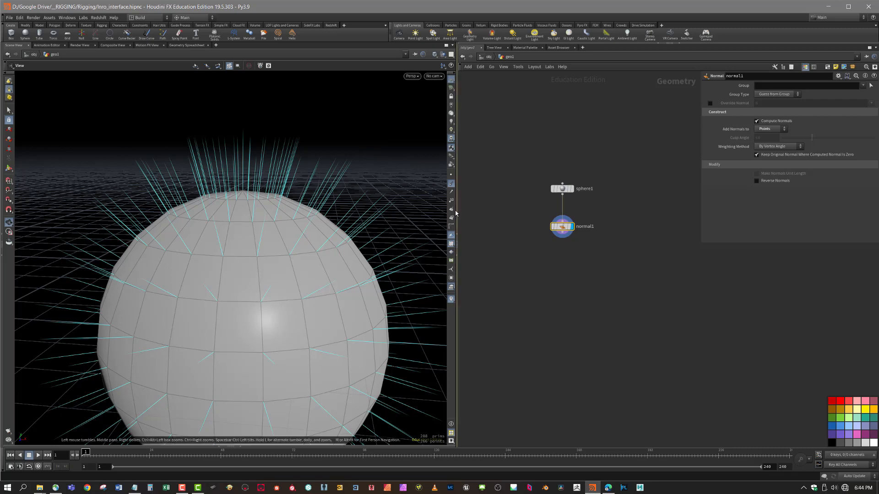
pyautogui.click(451, 184)
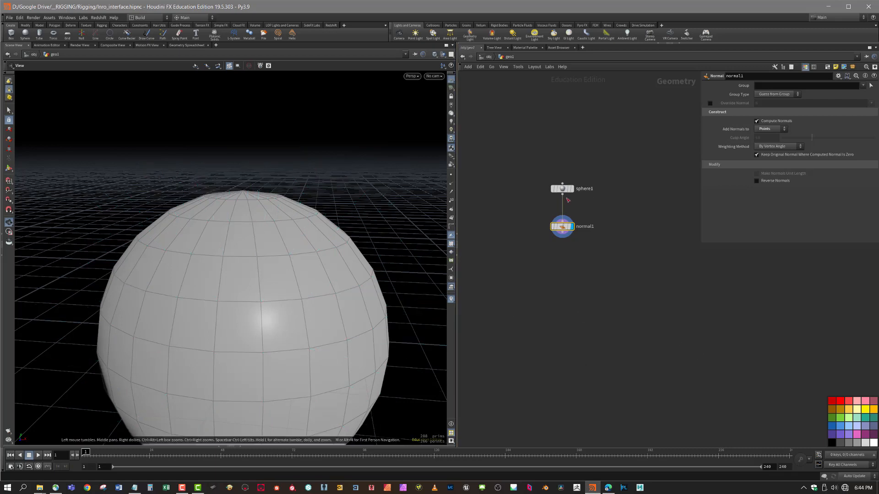
pyautogui.moveTo(412, 124); pyautogui.dragTo(340, 210)
pyautogui.moveTo(340, 210); pyautogui.dragTo(339, 209, button='middle')
# Hide the reference plane grid and display the construction plane in the viewport instead
pyautogui.click(452, 80)
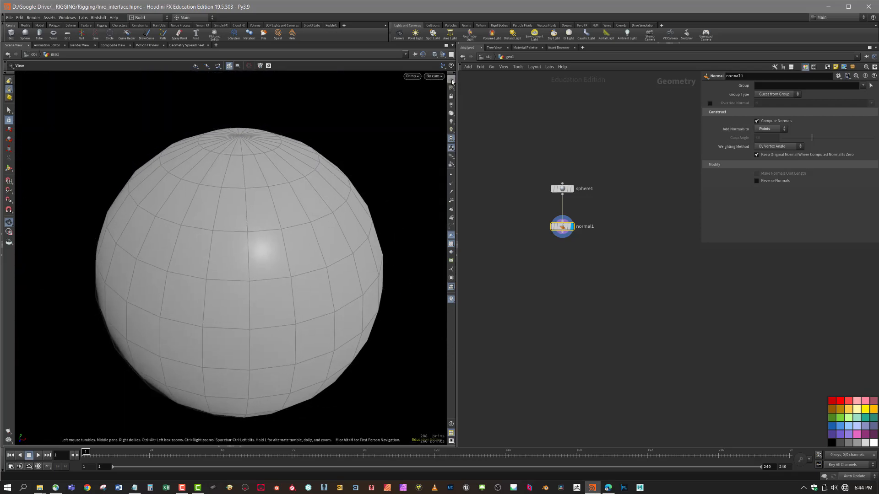
pyautogui.scroll(-5, 384, 224)
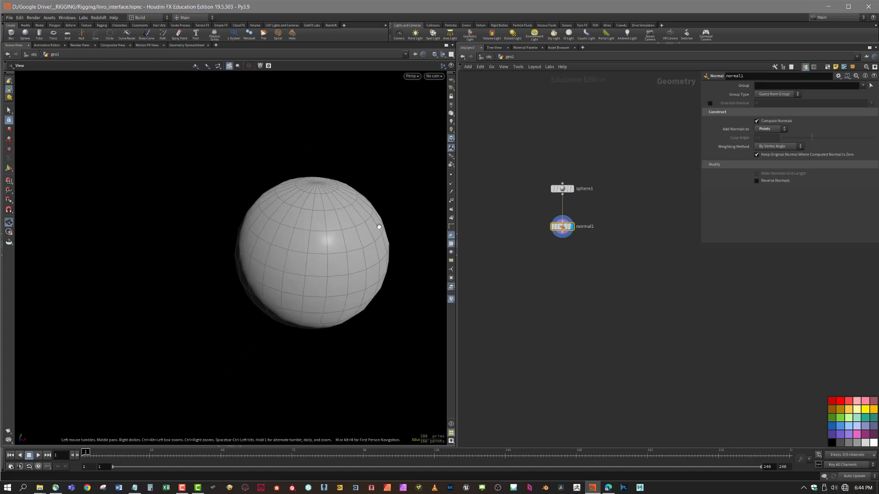
pyautogui.press('h')
pyautogui.click(452, 89)
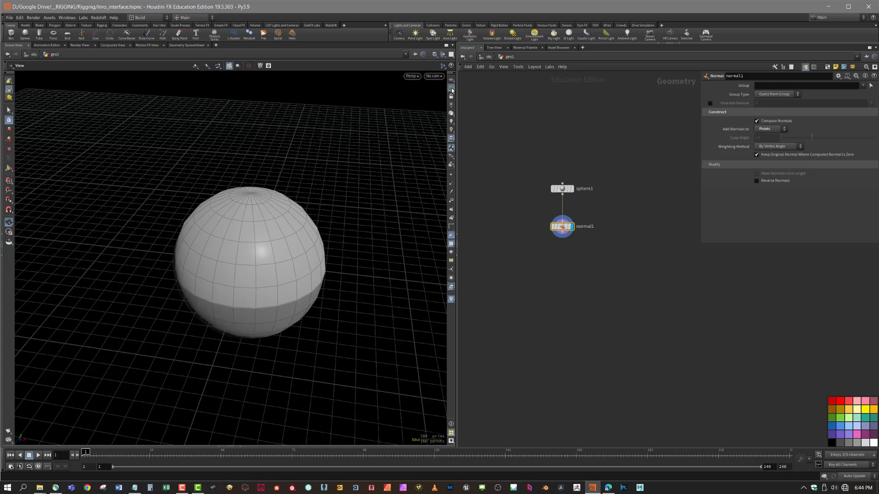
pyautogui.moveTo(413, 128); pyautogui.dragTo(304, 228)
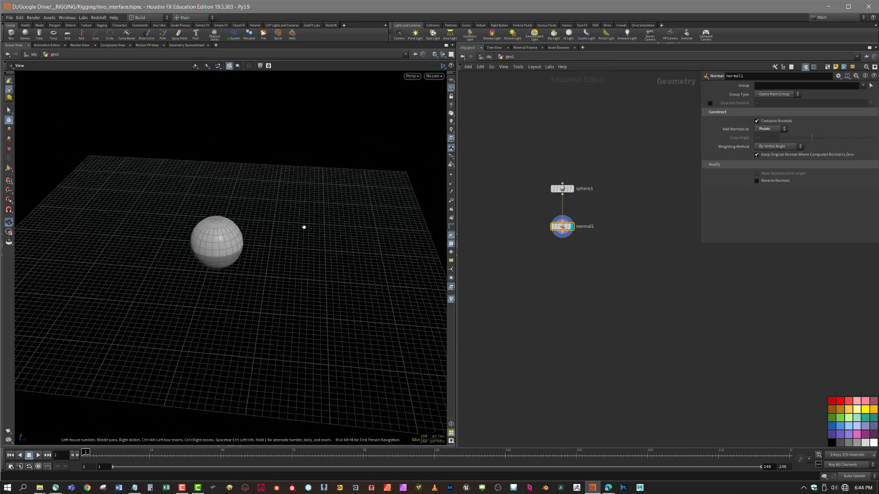
# Display the reference plane again, hide the construction plane, and look through the construction plane's options
pyautogui.click(451, 92)
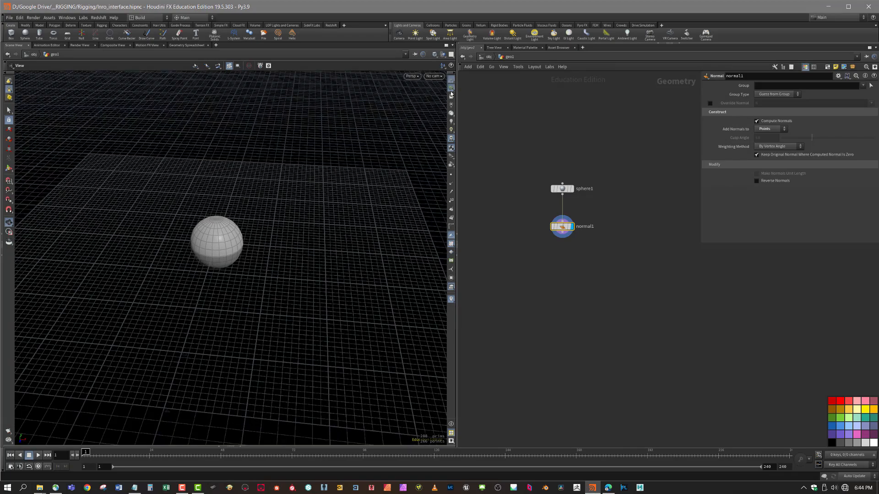
pyautogui.click(451, 79)
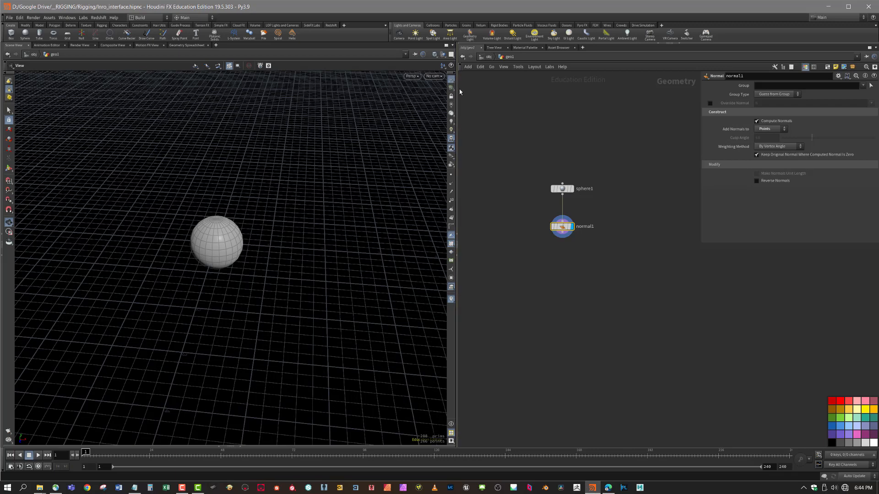
pyautogui.rightClick(450, 88)
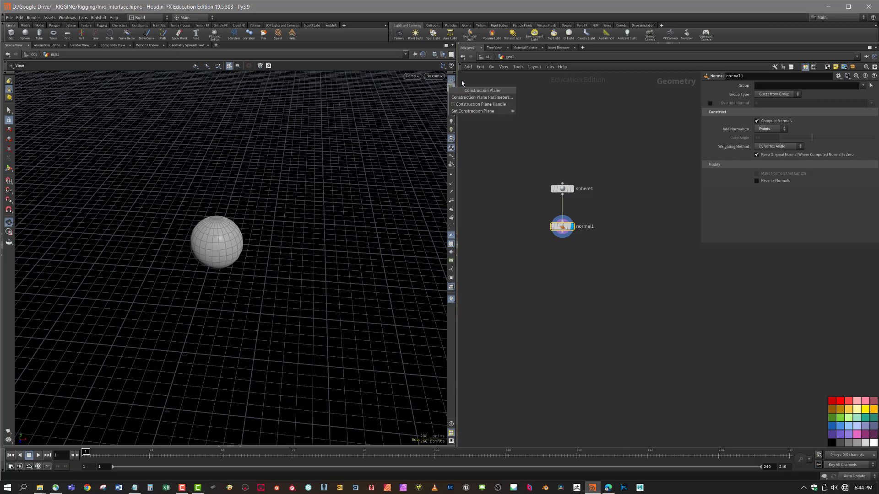
pyautogui.click(524, 80)
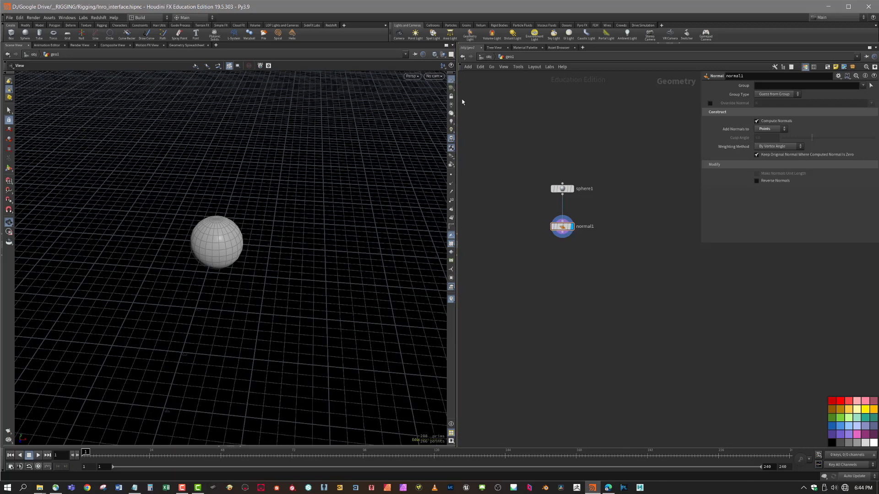
pyautogui.moveTo(356, 207); pyautogui.dragTo(320, 202)
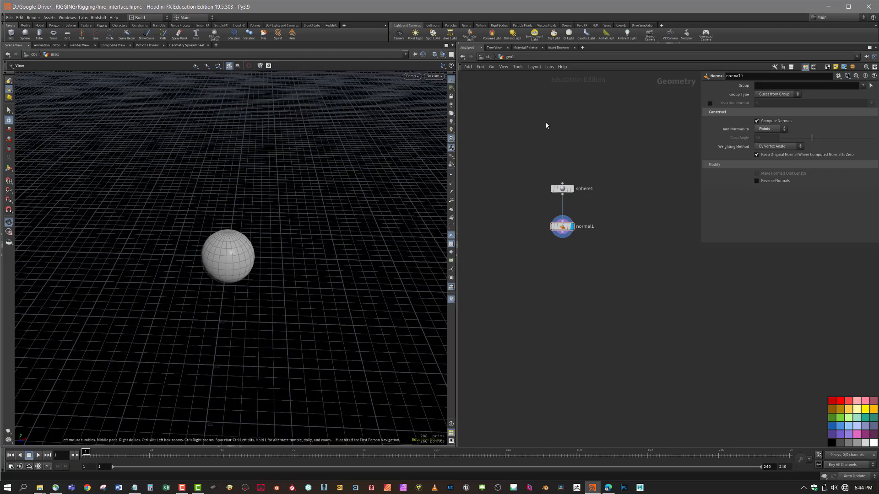
# Return to the object level, frame the sphere closer, and create a camera from the current view
pyautogui.click(489, 56)
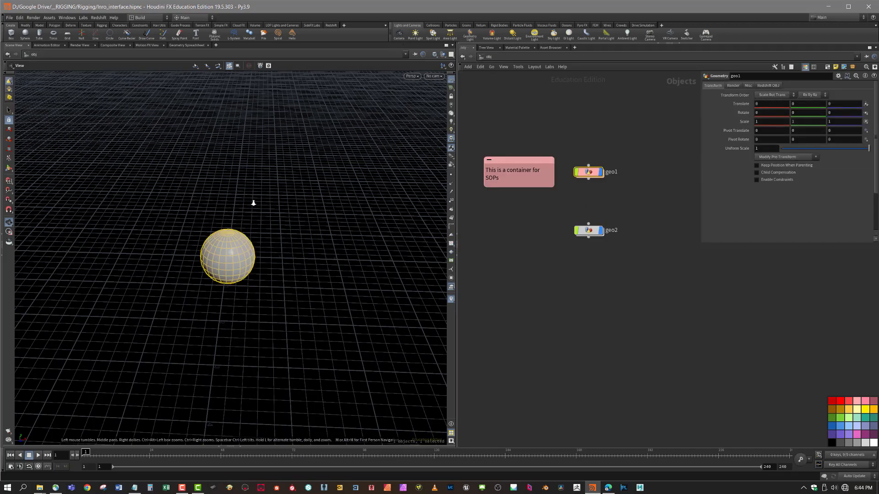
pyautogui.moveTo(254, 203); pyautogui.dragTo(329, 188, button='right')
pyautogui.moveTo(330, 189); pyautogui.dragTo(312, 161)
pyautogui.moveTo(312, 160); pyautogui.dragTo(317, 167, button='middle')
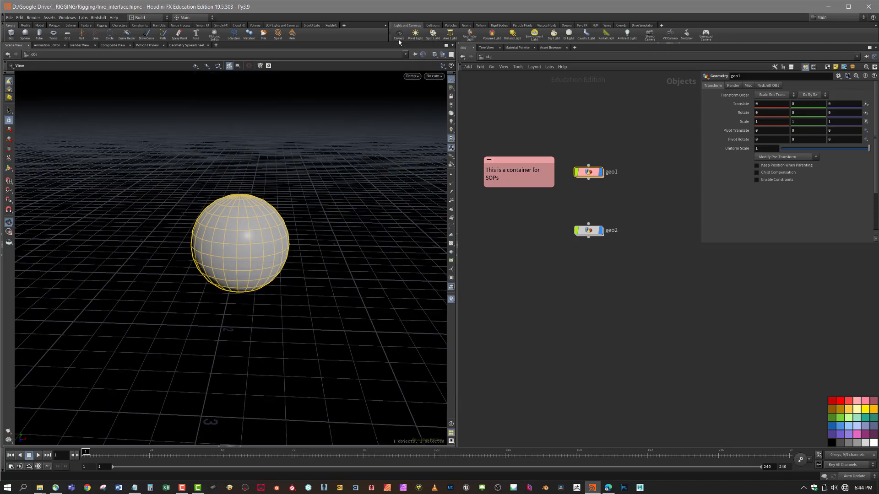
pyautogui.click(400, 35)
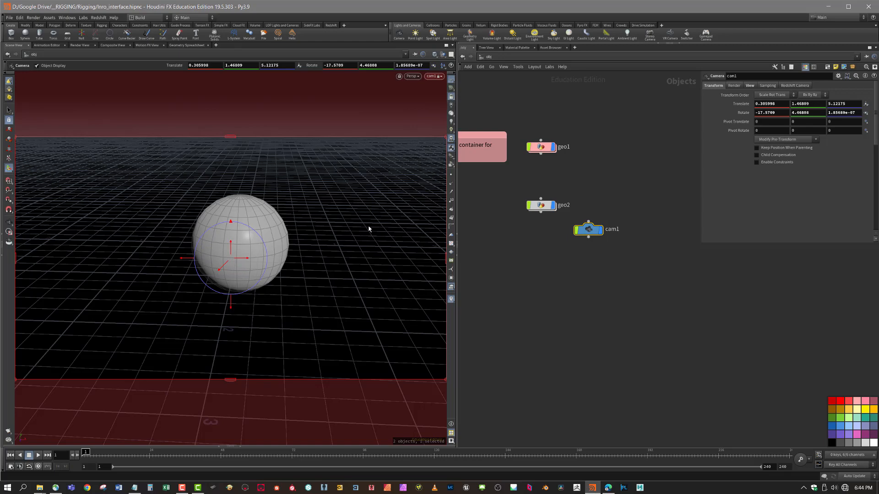
# Tumble the view through cam1 to move the camera to about -0.75, 1.71, 4.74
pyautogui.press('Escape')
pyautogui.moveTo(308, 273)
pyautogui.mouseDown()
pyautogui.moveTo(320, 265)
pyautogui.moveTo(332, 275)
pyautogui.moveTo(295, 284)
pyautogui.moveTo(324, 277)
pyautogui.mouseUp()
pyautogui.press('Return')
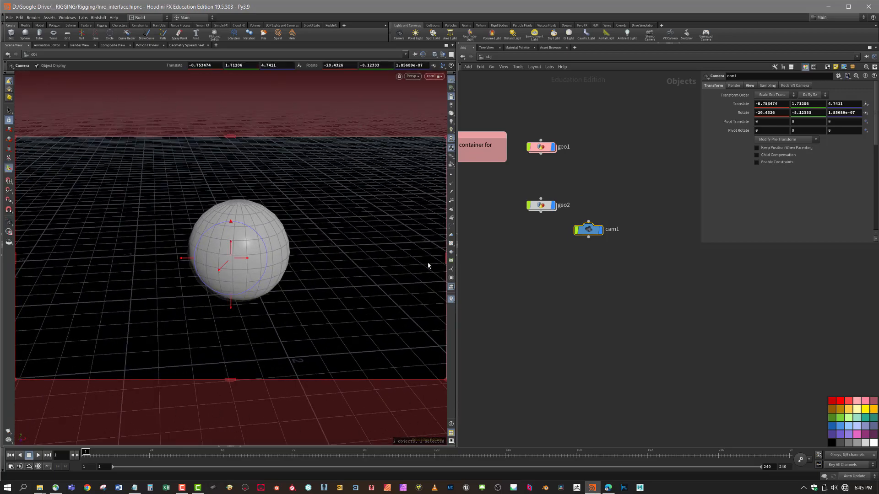
# Unlock cam1 from the view and tumble out of it to see the camera and sphere from outside
pyautogui.click(451, 97)
pyautogui.moveTo(252, 337); pyautogui.dragTo(295, 374)
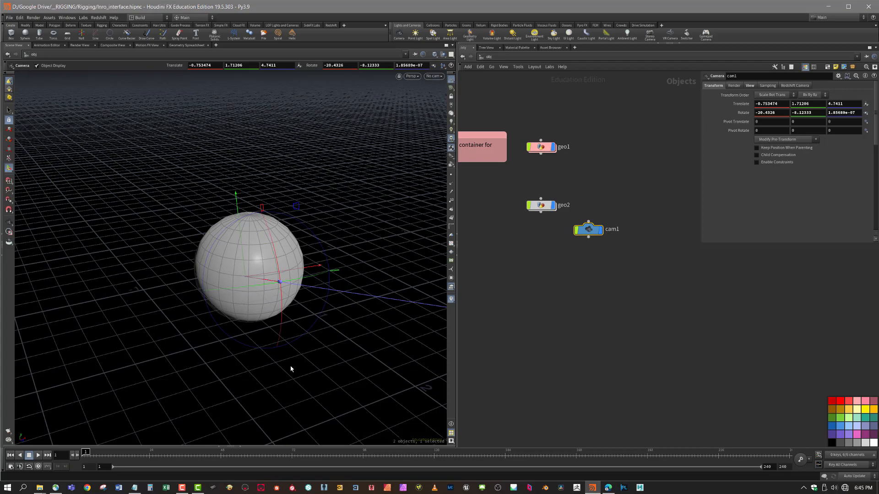
pyautogui.keyDown('alt'); pyautogui.moveTo(352, 349); pyautogui.dragTo(263, 322, button='middle'); pyautogui.keyUp('alt')
pyautogui.keyDown('alt'); pyautogui.moveTo(263, 322); pyautogui.dragTo(228, 326, button='right'); pyautogui.keyUp('alt')
pyautogui.keyDown('alt'); pyautogui.moveTo(306, 335); pyautogui.dragTo(233, 326, button='middle'); pyautogui.keyUp('alt')
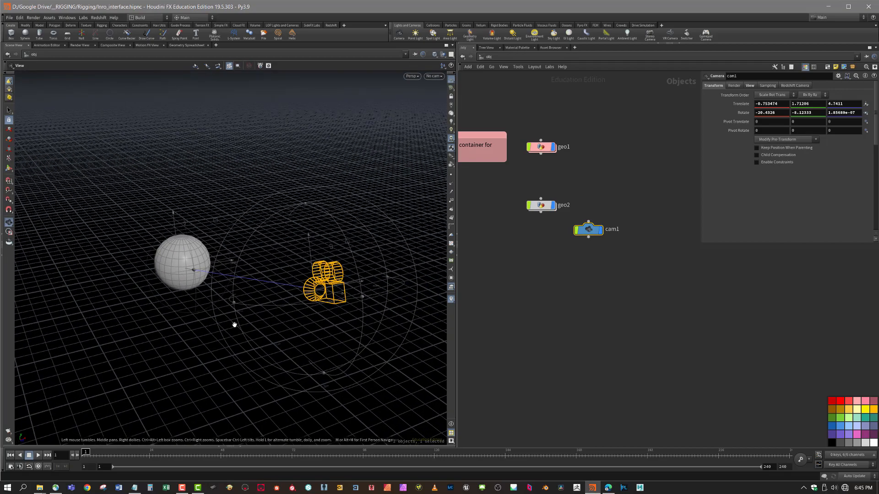
pyautogui.keyDown('alt'); pyautogui.moveTo(233, 326); pyautogui.dragTo(204, 312); pyautogui.keyUp('alt')
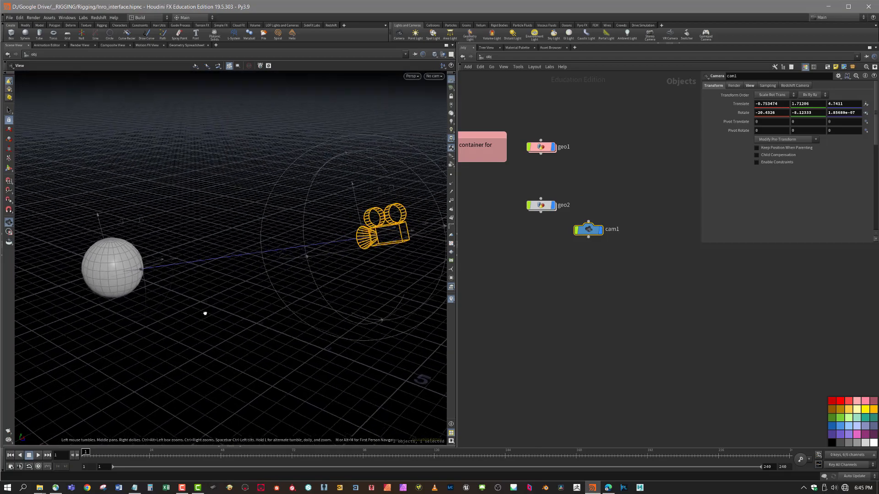
# Show the camera's transform handles and open the viewport's camera choices
pyautogui.press('r')
pyautogui.click(434, 76)
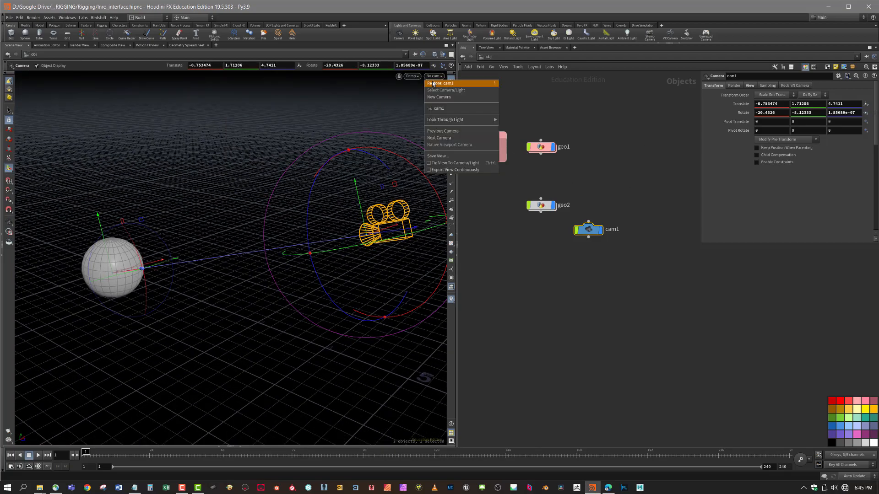
# Look through cam1, lock the camera to the view, and orbit it to reframe the sphere
pyautogui.click(443, 109)
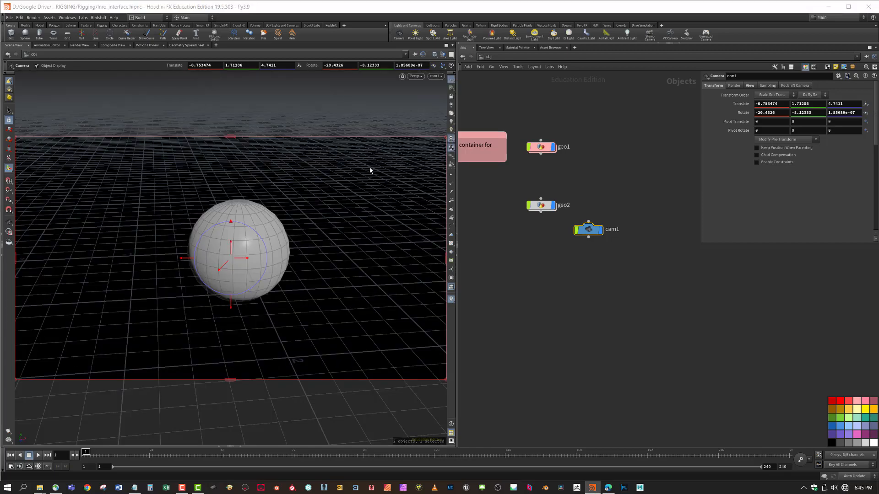
pyautogui.click(450, 97)
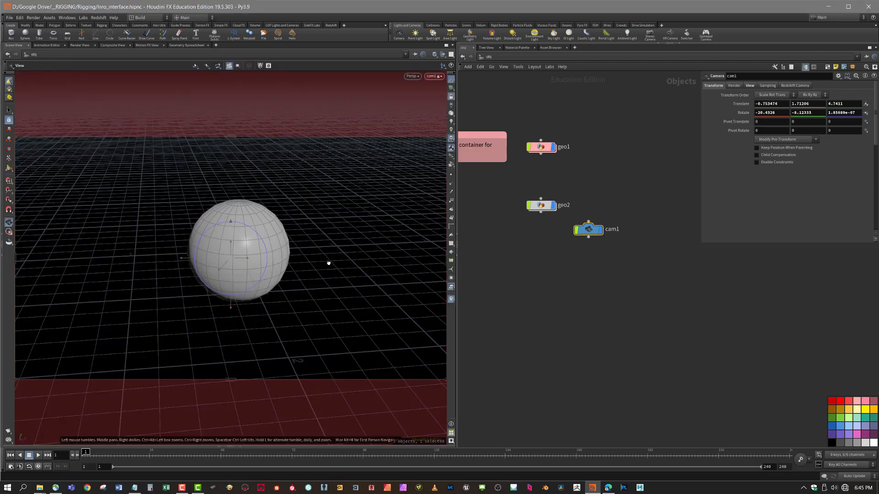
pyautogui.keyDown('alt'); pyautogui.moveTo(328, 263); pyautogui.dragTo(433, 107); pyautogui.keyUp('alt')
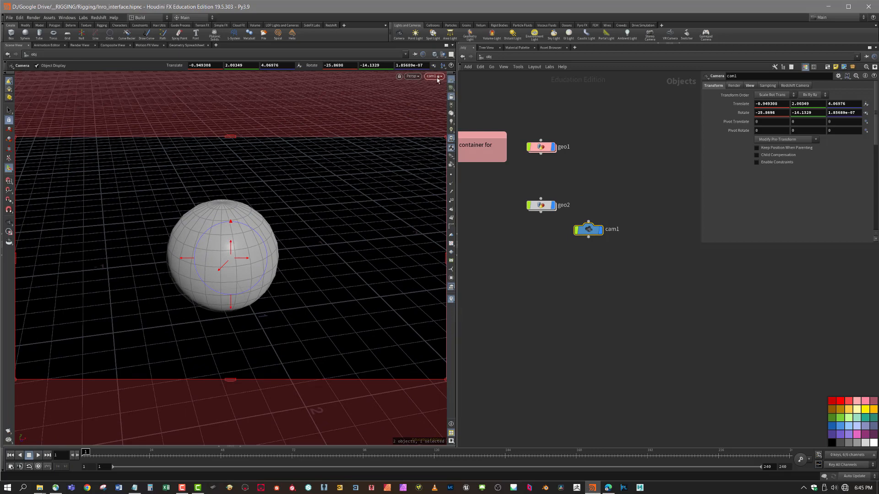
# Unlock the camera from the view and orbit out of cam1 into the free perspective view
pyautogui.click(451, 96)
pyautogui.keyDown('alt'); pyautogui.moveTo(331, 241); pyautogui.dragTo(372, 233); pyautogui.keyUp('alt')
pyautogui.press('Return')
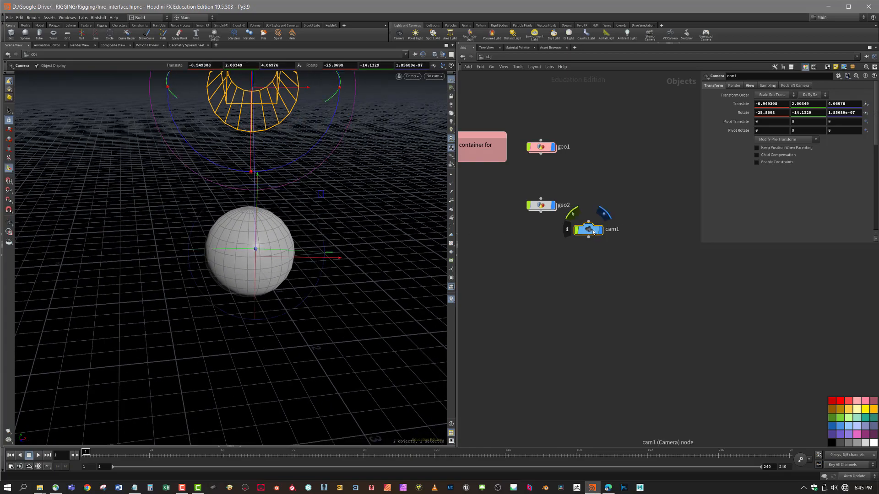
# Line up the cam1 node directly beneath geo2 and turn off the camera's display in the viewport
pyautogui.moveTo(593, 229); pyautogui.dragTo(543, 240)
pyautogui.moveTo(552, 243)
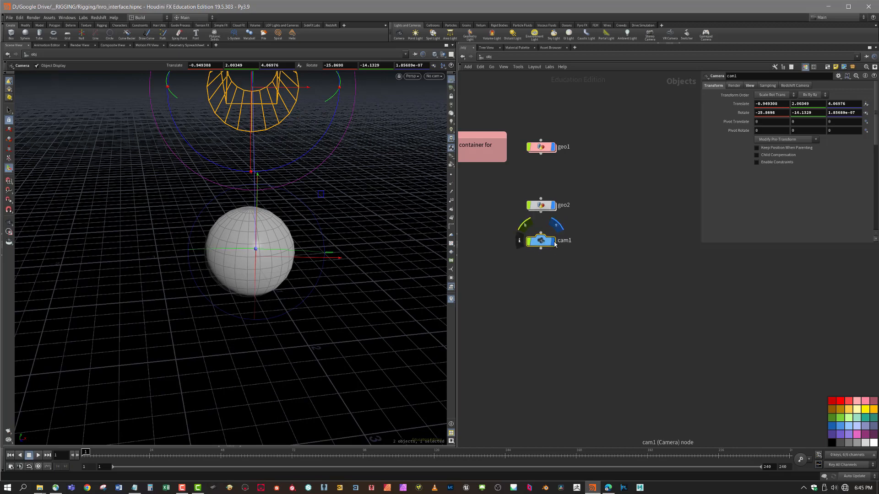
pyautogui.click(553, 245)
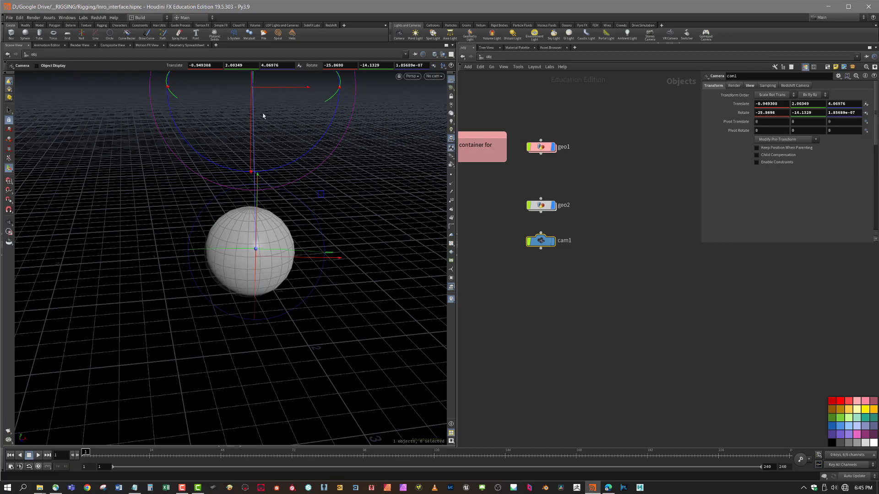
# View the scene without the camera and bring up the geo2 object's transform parameters
pyautogui.moveTo(334, 163)
pyautogui.mouseDown()
pyautogui.moveTo(303, 166)
pyautogui.moveTo(322, 166)
pyautogui.mouseUp()
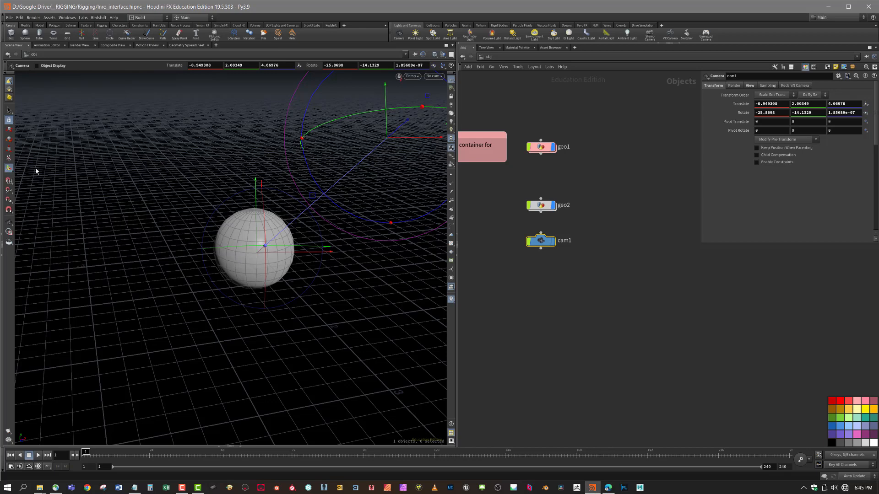
pyautogui.moveTo(361, 157); pyautogui.dragTo(16, 187)
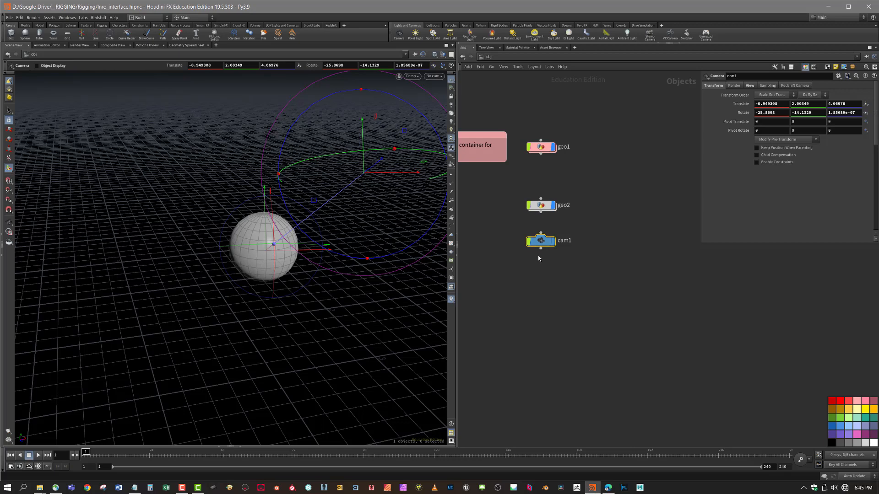
pyautogui.moveTo(538, 243)
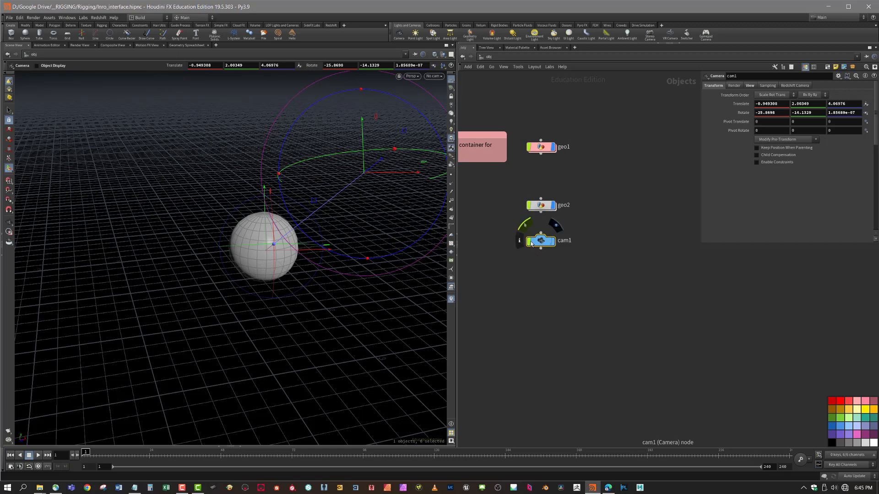
pyautogui.click(540, 205)
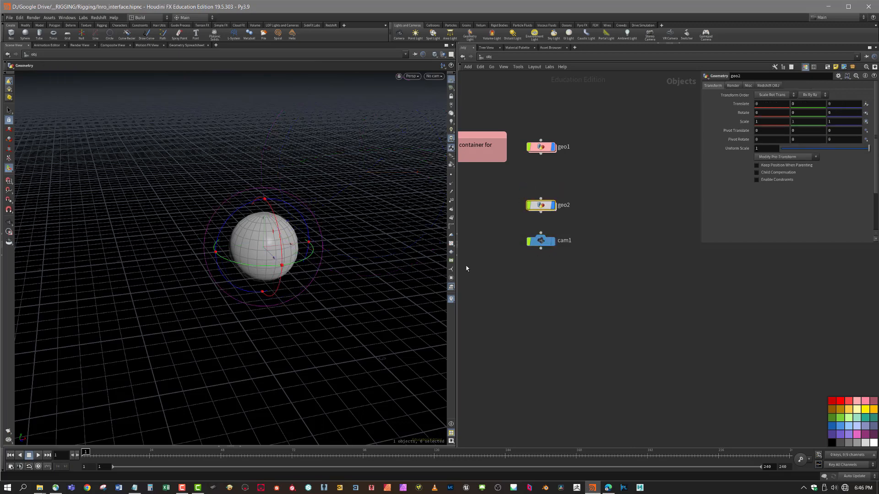
pyautogui.click(509, 353)
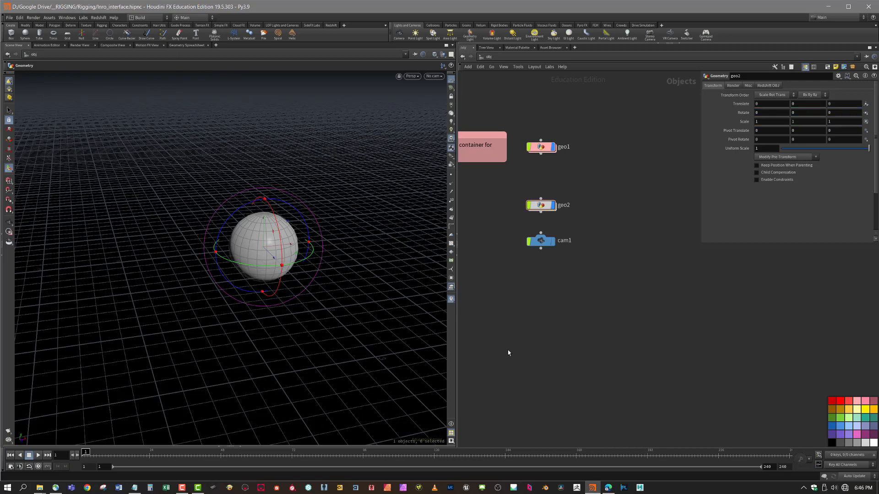
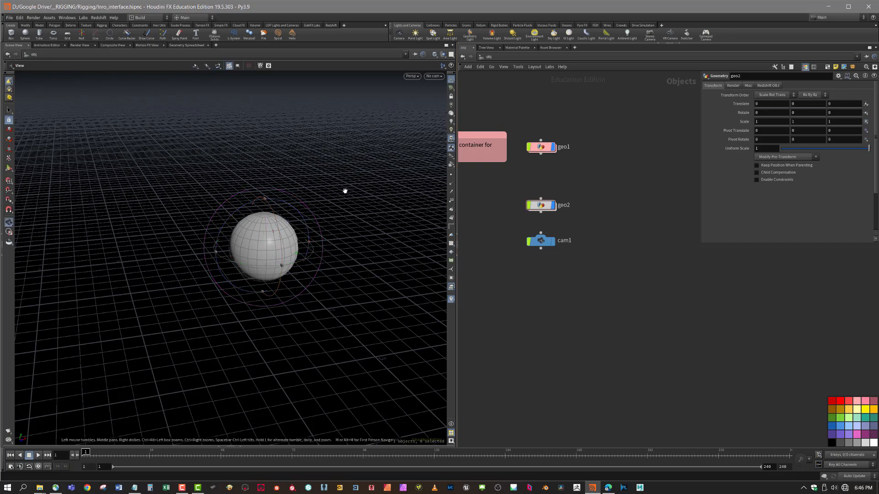
# Examine the sphere up close while toggling its point markers and point normals display
pyautogui.keyDown('alt'); pyautogui.moveTo(343, 190); pyautogui.dragTo(455, 192, button='right'); pyautogui.keyUp('alt')
pyautogui.keyDown('alt'); pyautogui.moveTo(301, 198); pyautogui.dragTo(338, 170, button='middle'); pyautogui.keyUp('alt')
pyautogui.keyDown('alt'); pyautogui.moveTo(306, 175); pyautogui.dragTo(362, 176, button='right'); pyautogui.keyUp('alt')
pyautogui.keyDown('alt'); pyautogui.moveTo(309, 178); pyautogui.dragTo(327, 134, button='middle'); pyautogui.keyUp('alt')
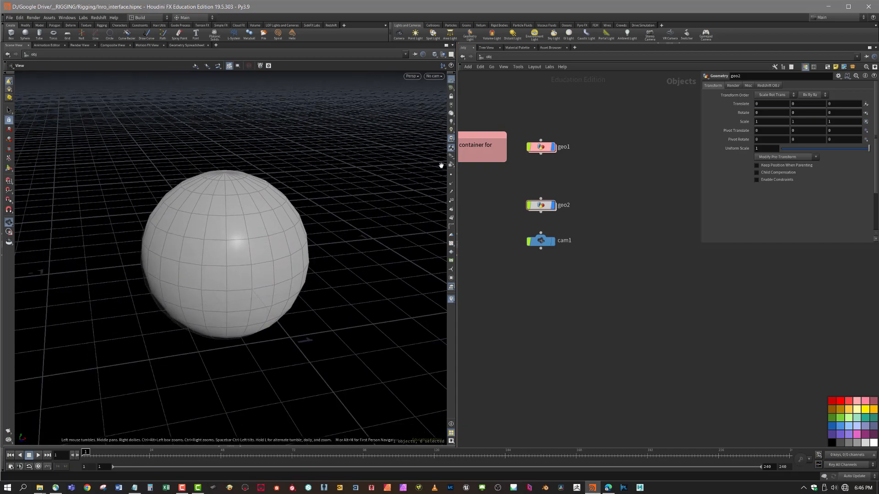
pyautogui.click(451, 175)
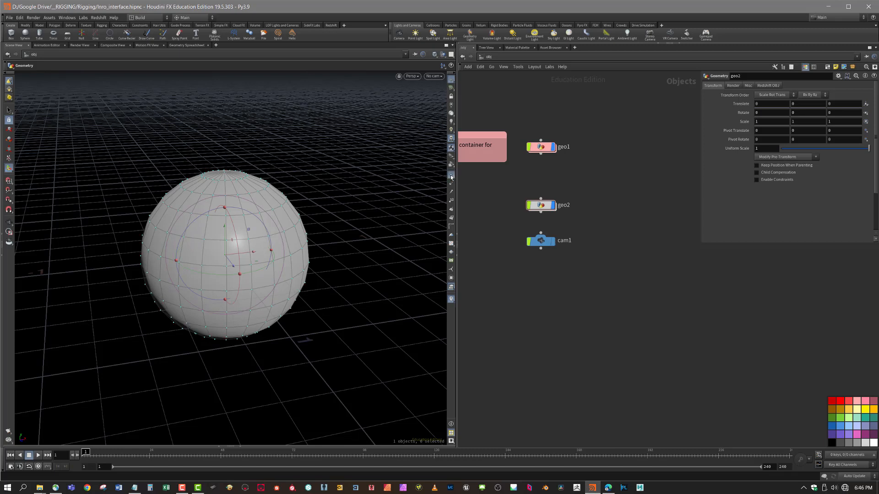
pyautogui.click(451, 177)
pyautogui.click(450, 184)
pyautogui.click(451, 185)
pyautogui.keyDown('alt'); pyautogui.moveTo(341, 226); pyautogui.dragTo(336, 199); pyautogui.keyUp('alt')
pyautogui.keyDown('alt'); pyautogui.moveTo(222, 229); pyautogui.dragTo(242, 231, button='right'); pyautogui.keyUp('alt')
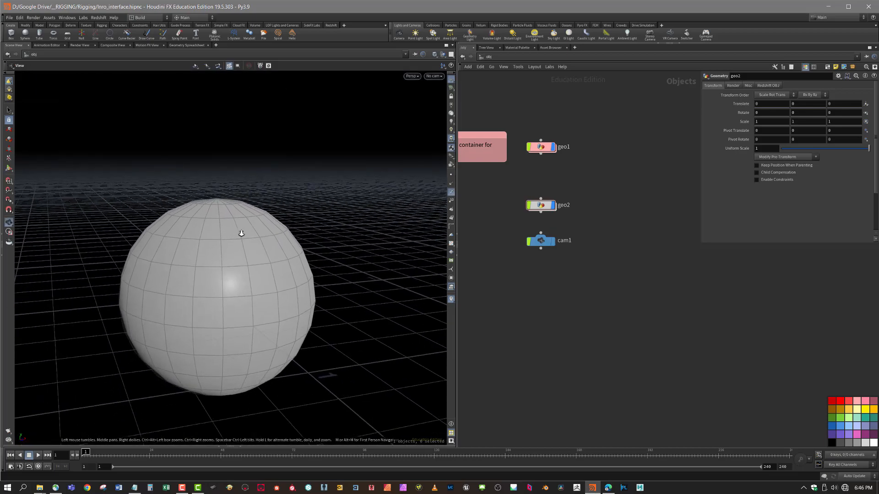
pyautogui.press('Return')
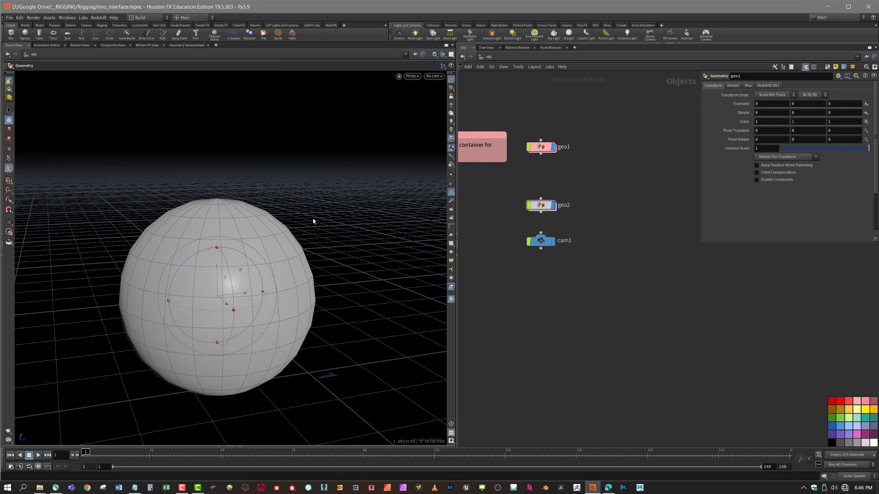
# Inside the geo1 network, add a Transform node wired to normal1's output and place it directly below
pyautogui.doubleClick(541, 205)
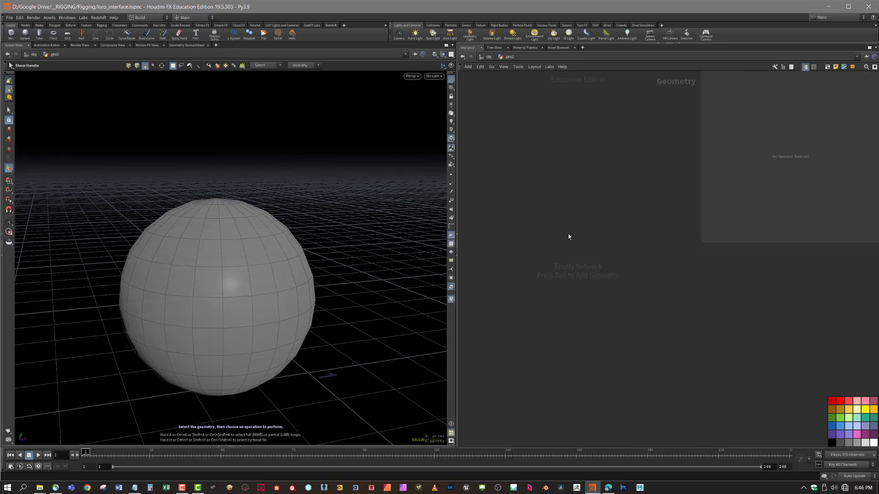
pyautogui.click(488, 57)
pyautogui.doubleClick(540, 145)
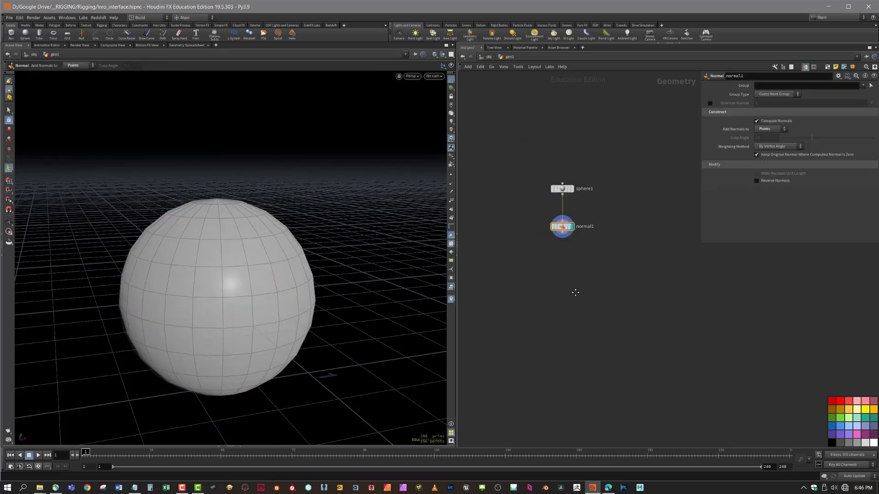
pyautogui.moveTo(543, 255); pyautogui.dragTo(539, 248, button='middle')
pyautogui.click(558, 232)
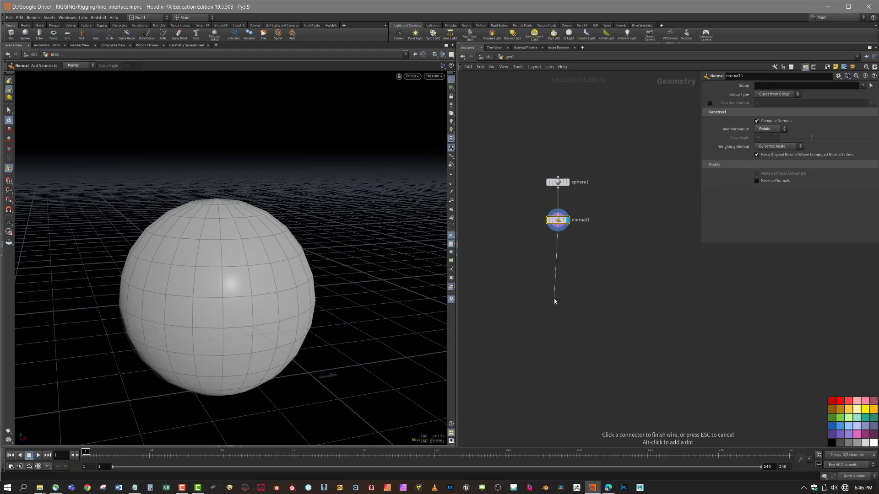
pyautogui.click(555, 296)
pyautogui.write('trans')
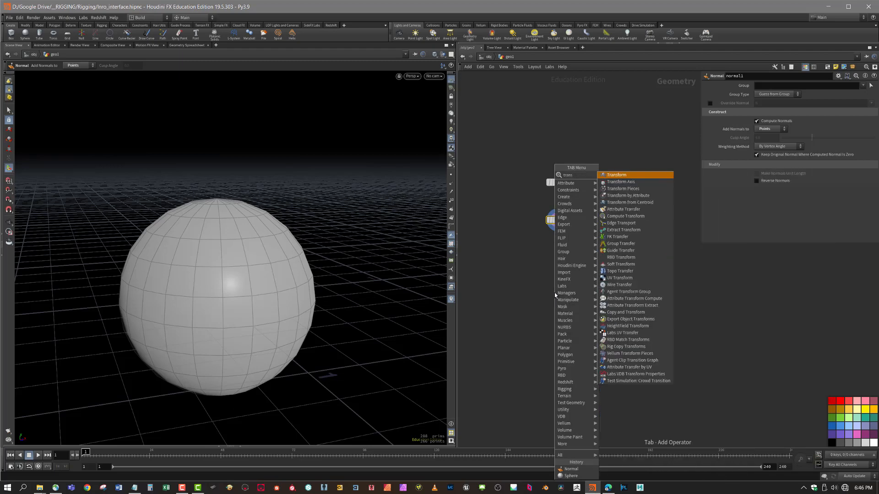
pyautogui.click(613, 175)
pyautogui.moveTo(557, 295); pyautogui.dragTo(560, 257)
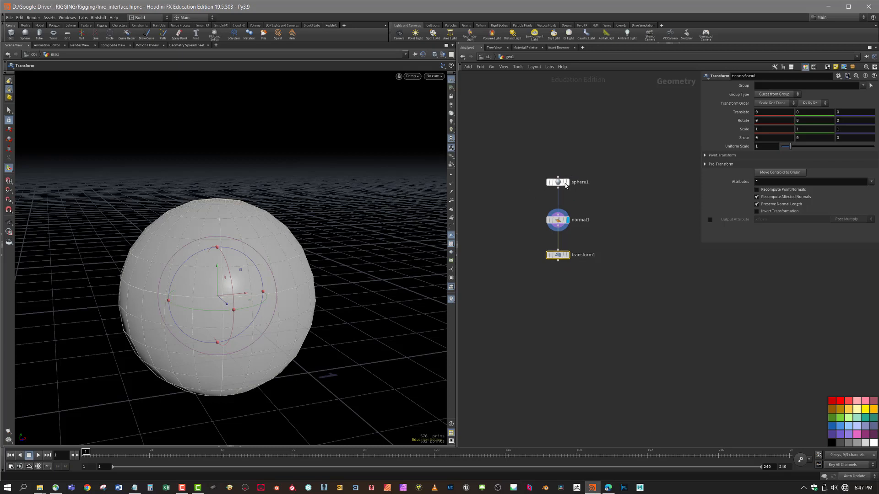
# Compare the sphere1 and transform1 nodes' parameters and make transform1 the displayed node
pyautogui.moveTo(600, 193); pyautogui.dragTo(513, 166)
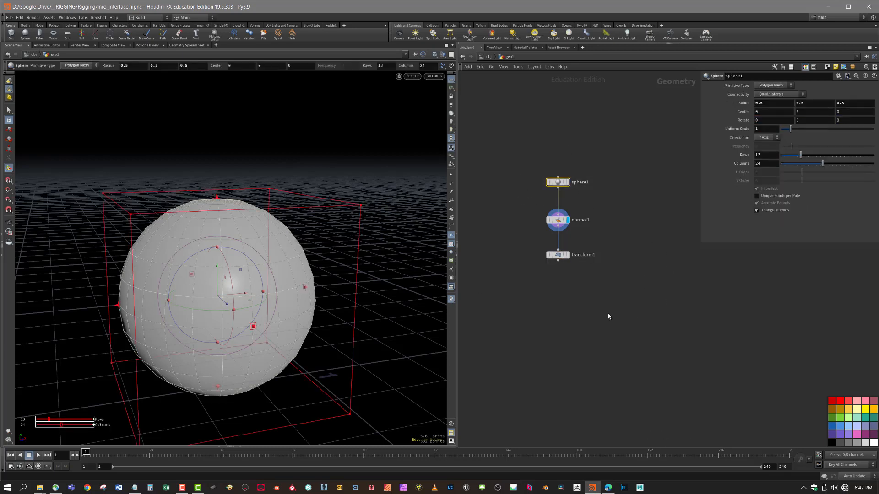
pyautogui.moveTo(631, 299); pyautogui.dragTo(497, 248)
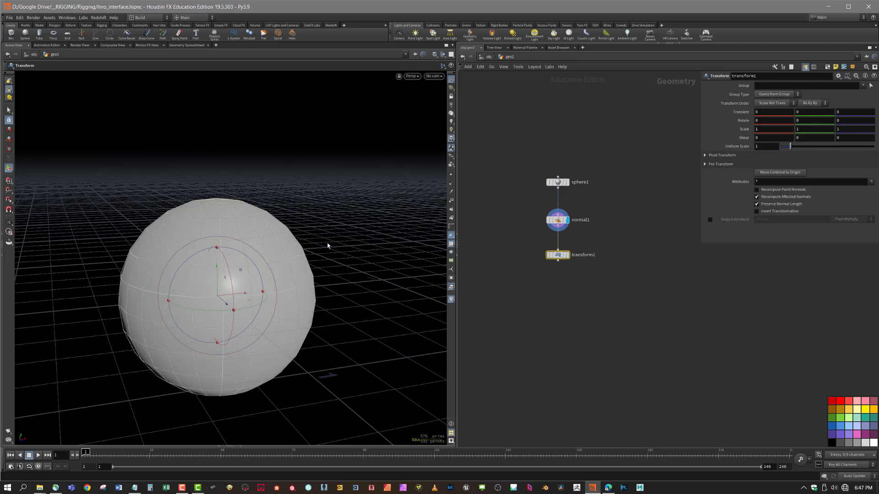
pyautogui.moveTo(591, 291); pyautogui.dragTo(586, 262, button='middle')
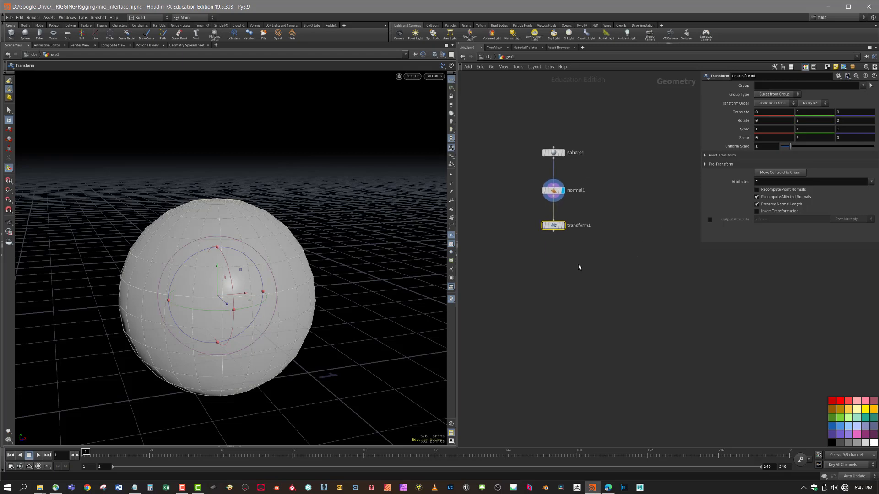
pyautogui.click(562, 225)
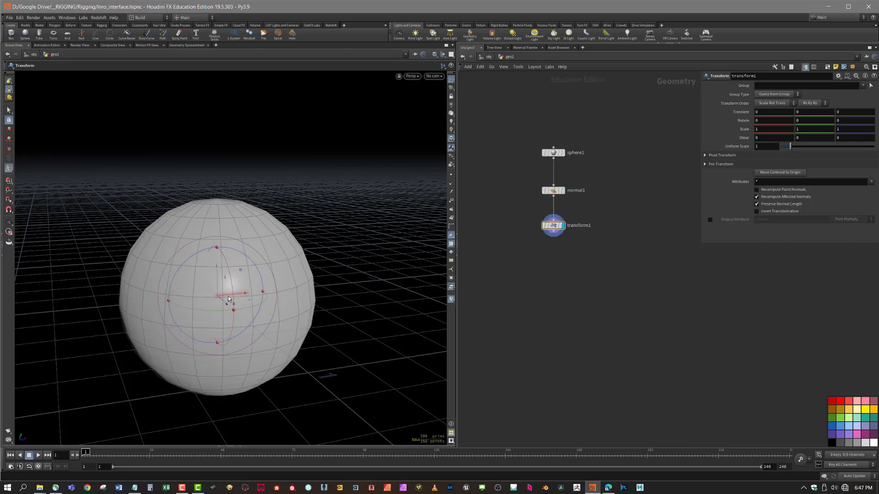
pyautogui.keyDown('alt'); pyautogui.moveTo(357, 389); pyautogui.dragTo(328, 391, button='right'); pyautogui.keyUp('alt')
pyautogui.keyDown('alt'); pyautogui.moveTo(328, 390); pyautogui.dragTo(322, 390); pyautogui.keyUp('alt')
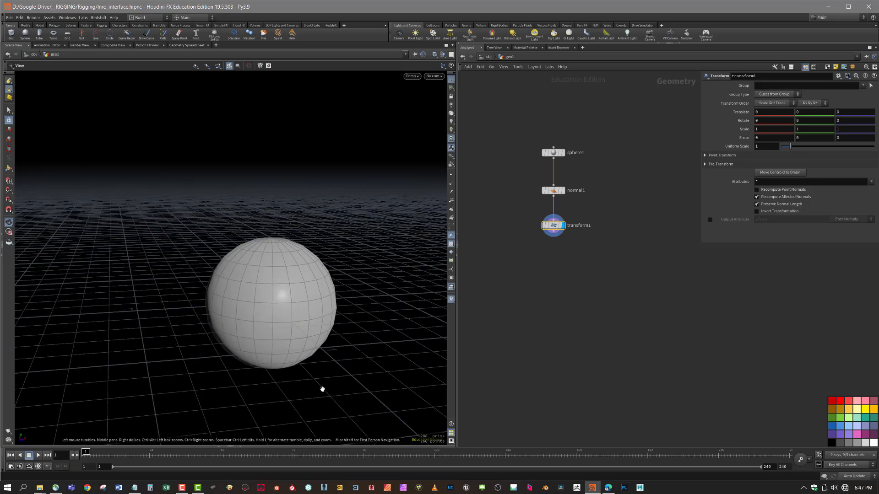
pyautogui.press('Return')
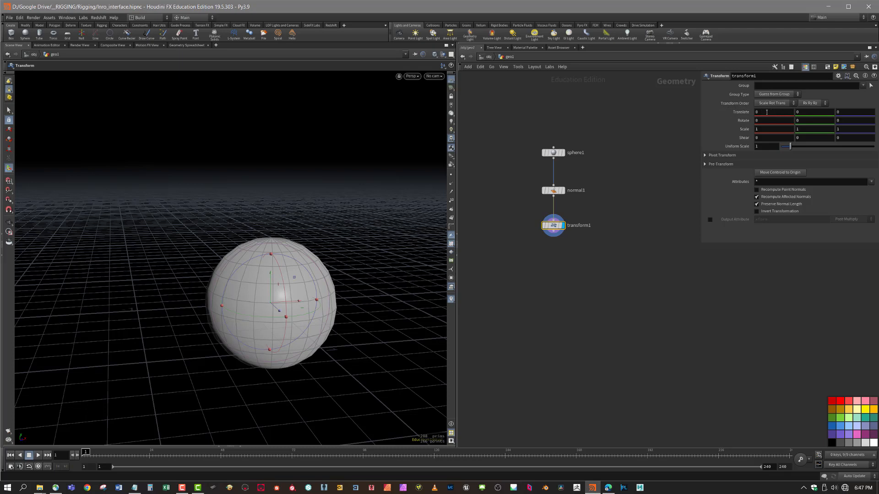
# Keyframe transform1's X translation at 0 on frame 1 and, with the sphere moved along positive X, on frame 72
pyautogui.keyDown('alt'); pyautogui.click(767, 112); pyautogui.keyUp('alt')
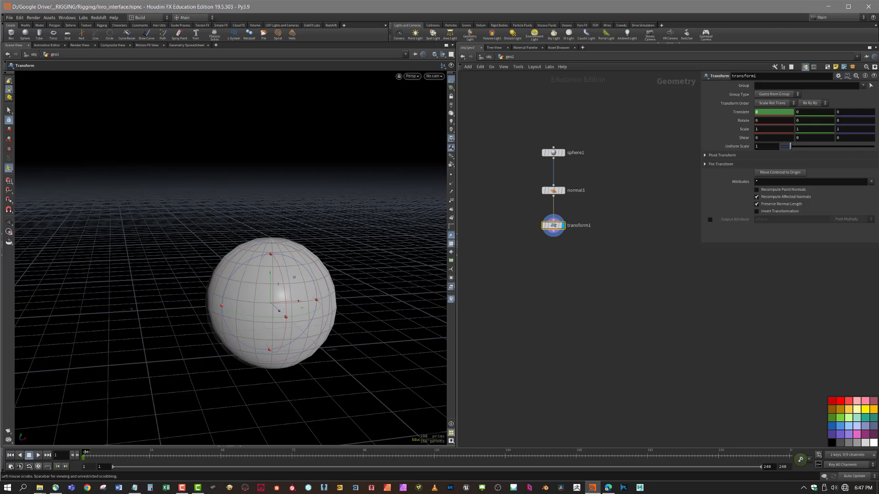
pyautogui.moveTo(85, 453); pyautogui.dragTo(294, 452)
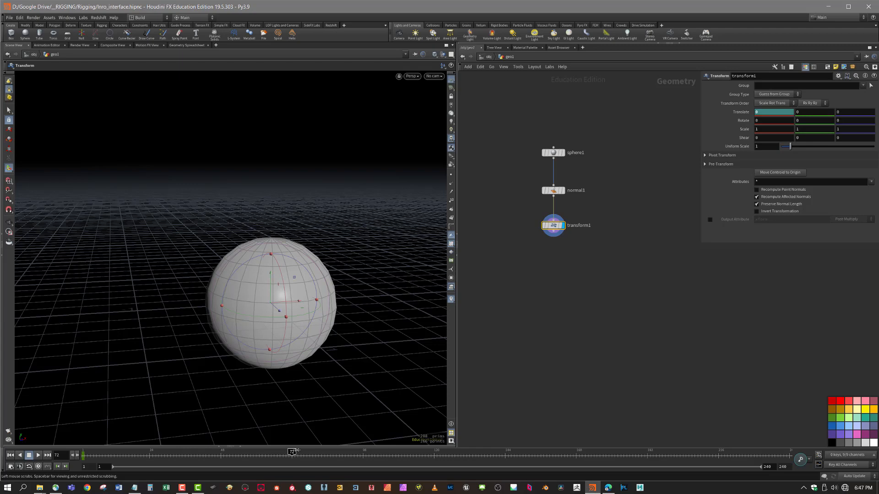
pyautogui.moveTo(298, 301); pyautogui.dragTo(437, 275)
pyautogui.keyDown('alt'); pyautogui.moveTo(290, 350); pyautogui.dragTo(64, 352, button='middle'); pyautogui.keyUp('alt')
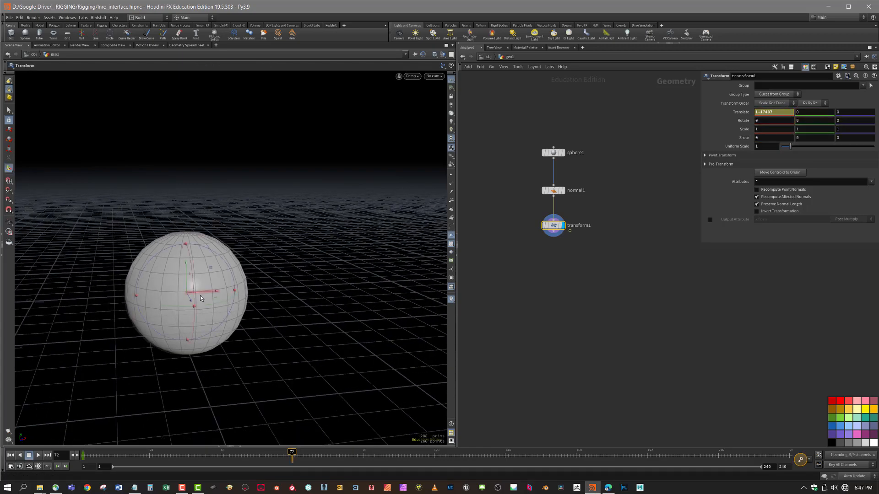
pyautogui.moveTo(213, 292); pyautogui.dragTo(467, 255)
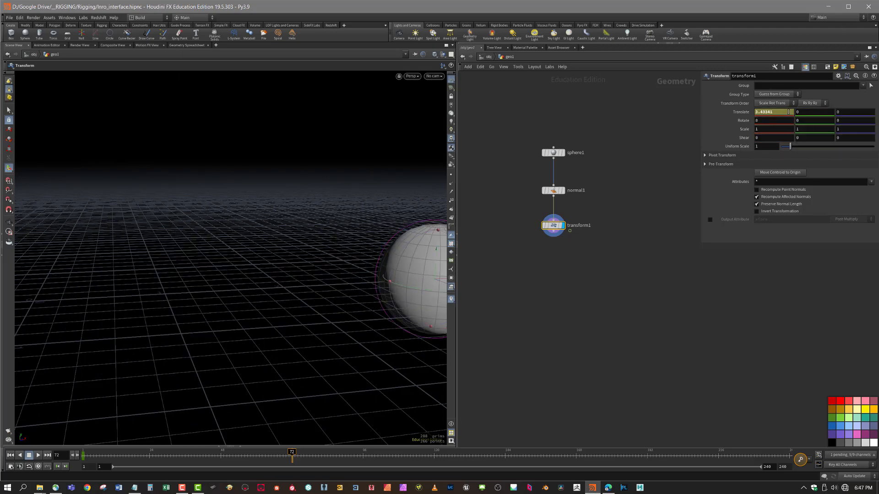
pyautogui.keyDown('alt'); pyautogui.click(789, 112); pyautogui.keyUp('alt')
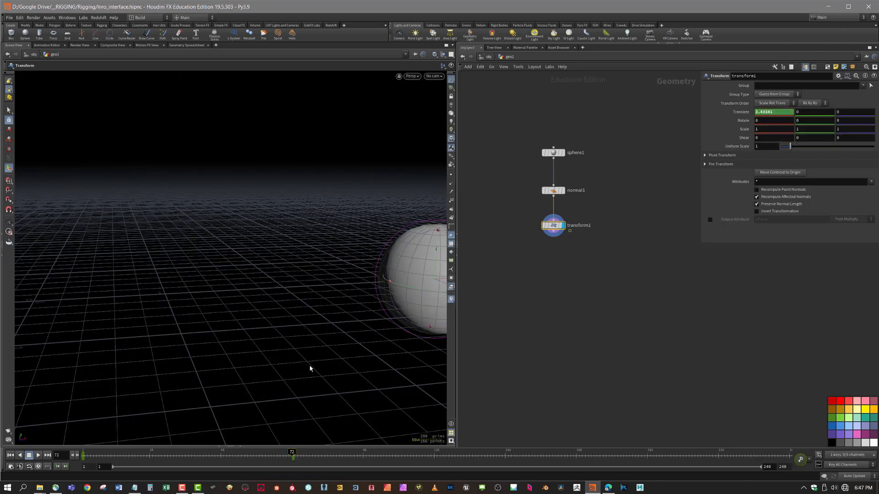
# Scrub the timeline from frame 72 back to frame 1 and frame the sphere in the viewport
pyautogui.moveTo(291, 453); pyautogui.dragTo(78, 438)
pyautogui.keyDown('alt'); pyautogui.moveTo(195, 336); pyautogui.dragTo(366, 324, button='middle'); pyautogui.keyUp('alt')
pyautogui.keyDown('alt'); pyautogui.moveTo(308, 335); pyautogui.dragTo(315, 348, button='right'); pyautogui.keyUp('alt')
pyautogui.moveTo(263, 350); pyautogui.dragTo(246, 356)
pyautogui.press('Return')
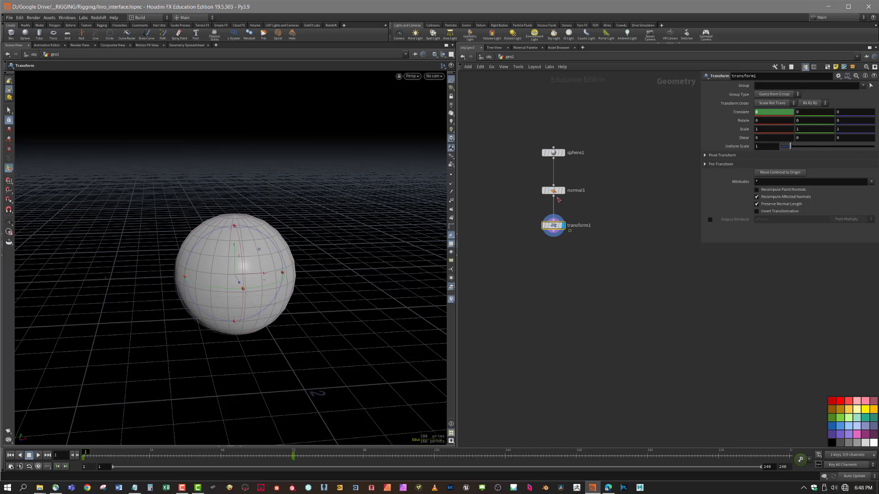
# Add a sticky note beside the normal1 and transform1 nodes in the geo1 network
pyautogui.click(554, 191)
pyautogui.click(554, 226)
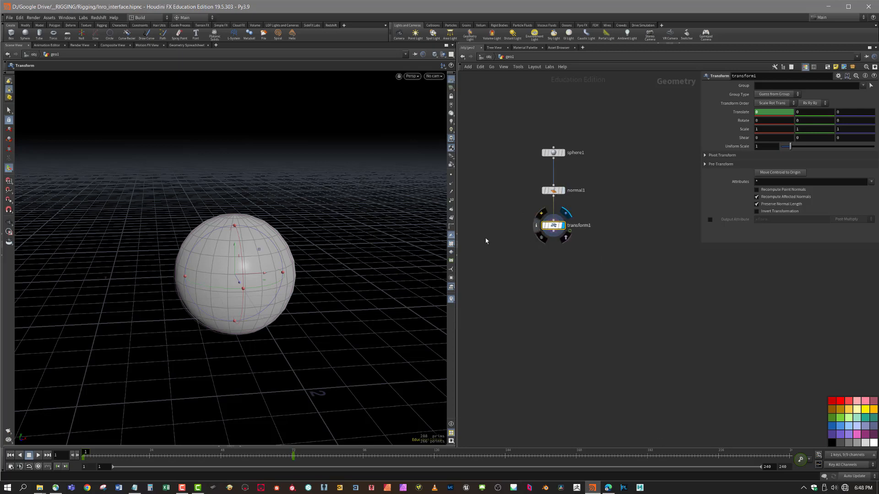
pyautogui.click(836, 66)
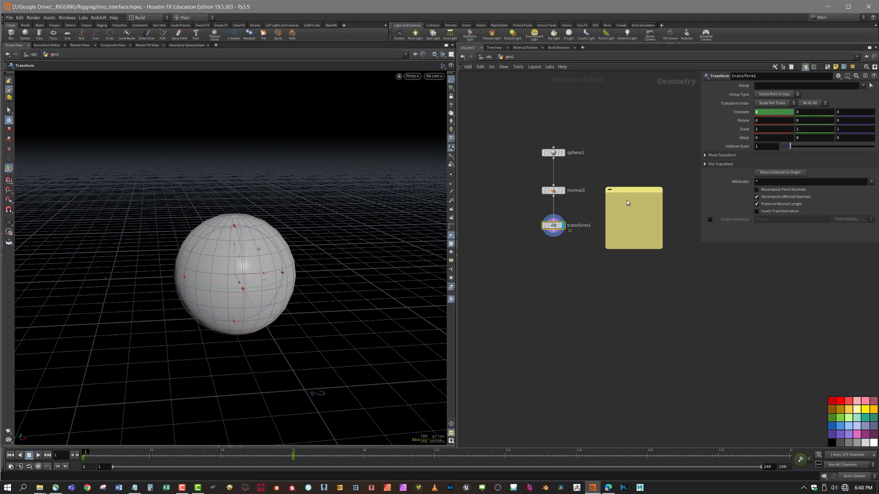
# Write "@P = position" and "@N = Normals" on separate lines of the sticky note, shrink the note to its text and place it beside transform1
pyautogui.click(627, 199)
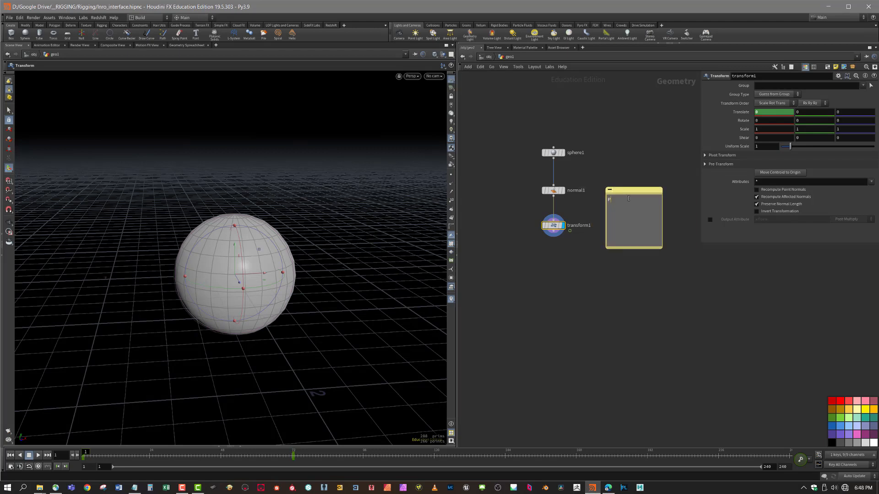
pyautogui.write('P = position')
pyautogui.moveTo(611, 200); pyautogui.dragTo(605, 202)
pyautogui.click(644, 207)
pyautogui.write('N = Normal')
pyautogui.write('@')
pyautogui.write('@')
pyautogui.moveTo(636, 250); pyautogui.dragTo(641, 214)
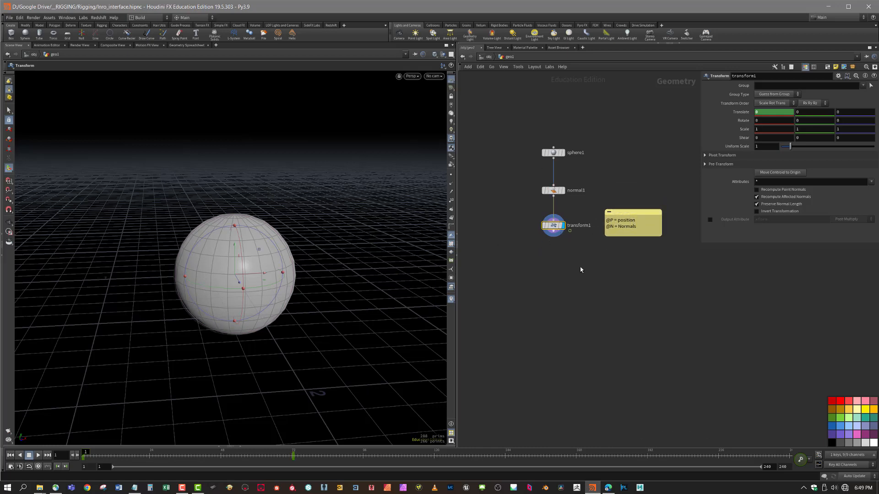
# Open the node information for transform1, review its point attributes, and close it
pyautogui.moveTo(562, 229)
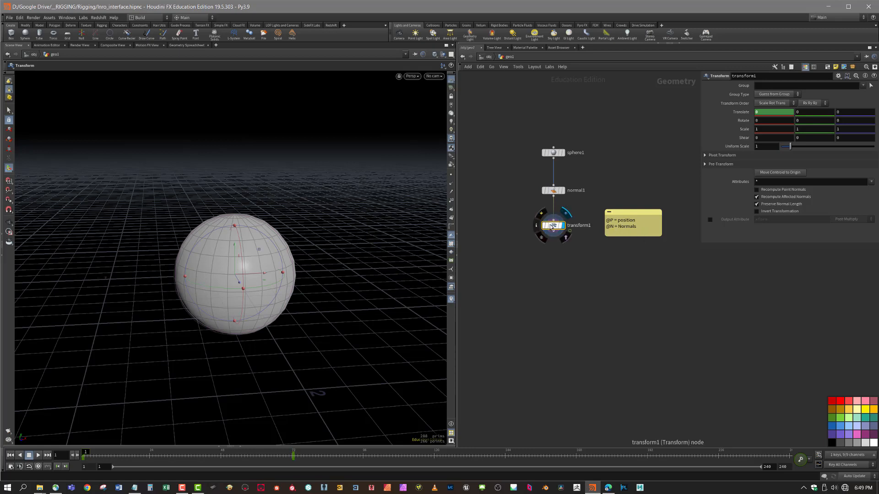
pyautogui.click(537, 228)
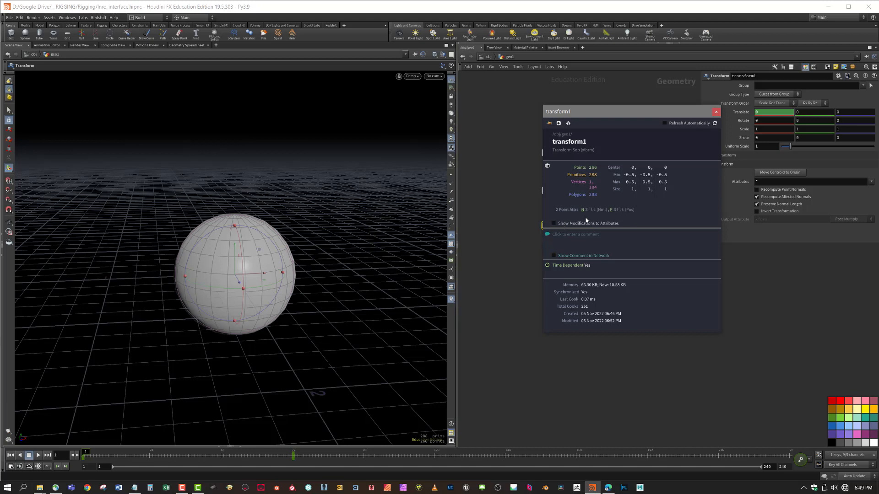
pyautogui.click(716, 113)
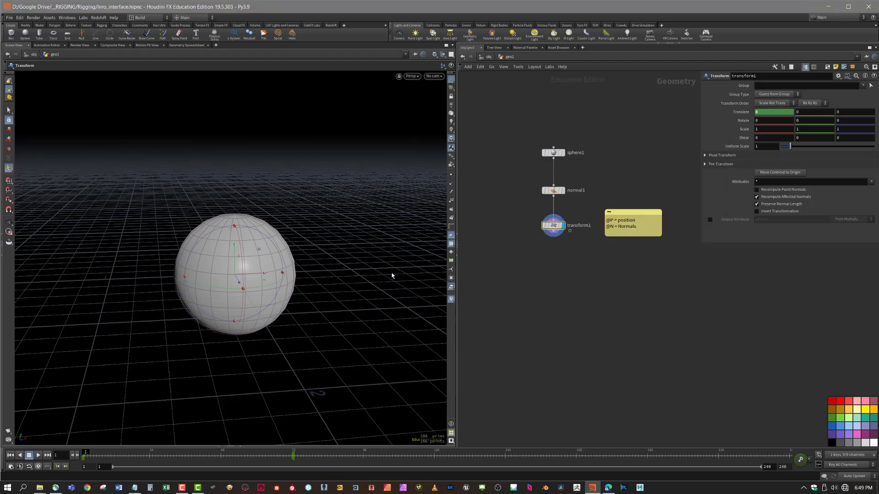
# Add a Trail node beneath transform1, wire it in as the displayed node, and set its result type to Compute Velocity
pyautogui.click(569, 232)
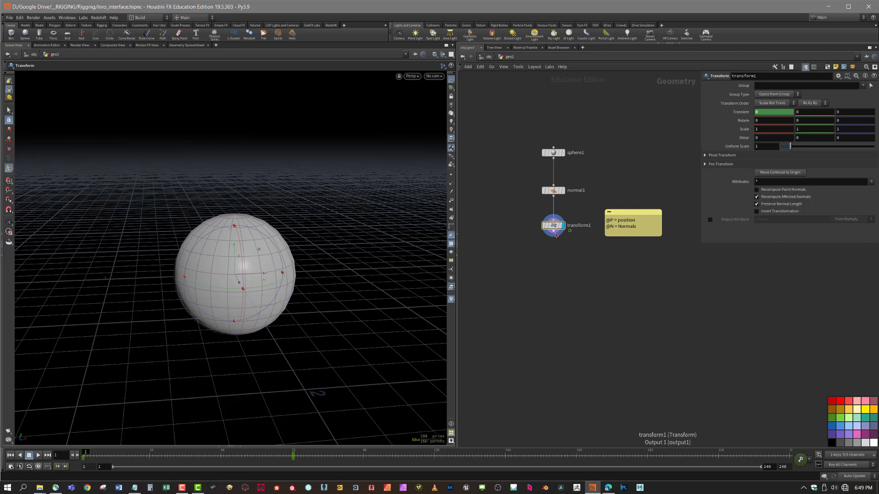
pyautogui.click(558, 282)
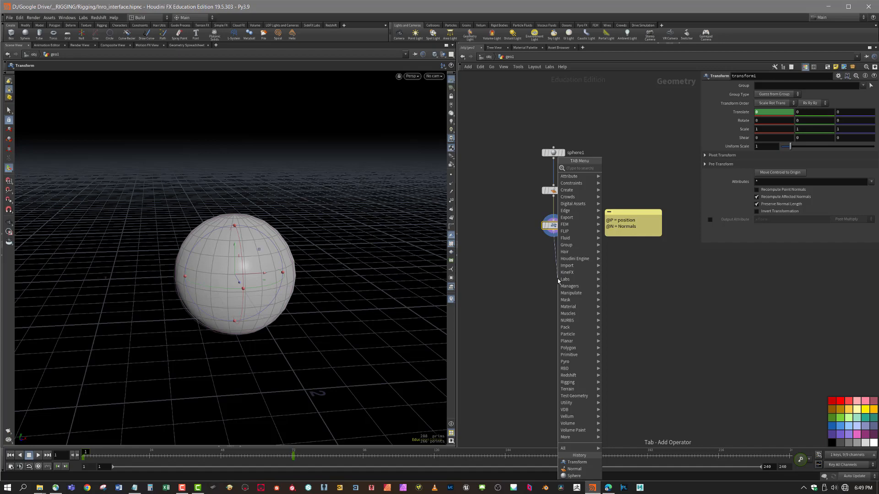
pyautogui.write('tra')
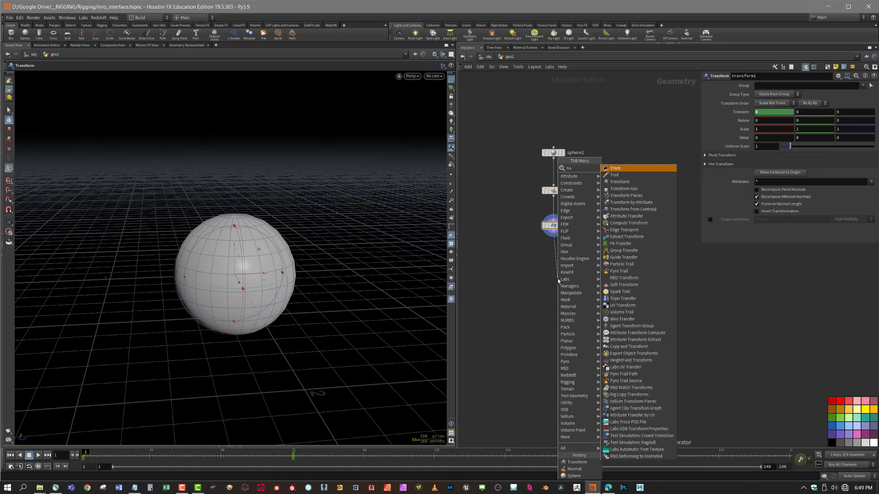
pyautogui.press('Down')
pyautogui.press('Return')
pyautogui.click(558, 279)
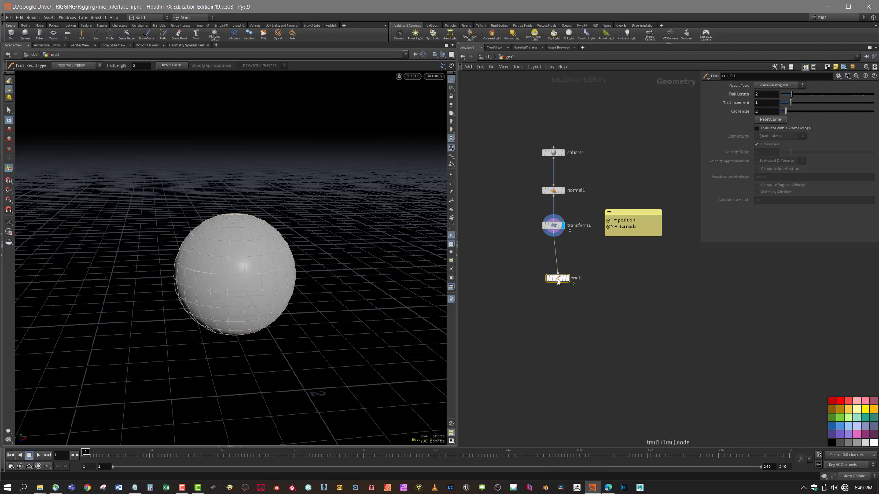
pyautogui.moveTo(558, 281)
pyautogui.mouseDown()
pyautogui.moveTo(556, 259)
pyautogui.moveTo(555, 267)
pyautogui.mouseUp()
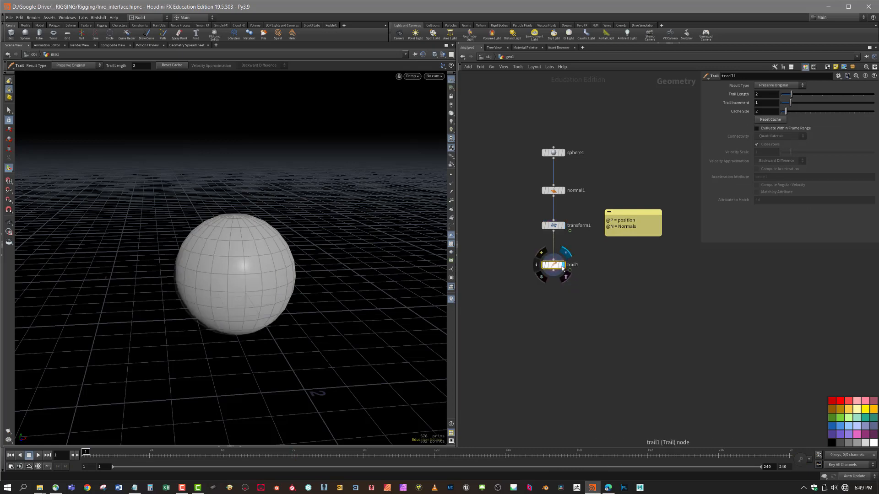
pyautogui.click(762, 85)
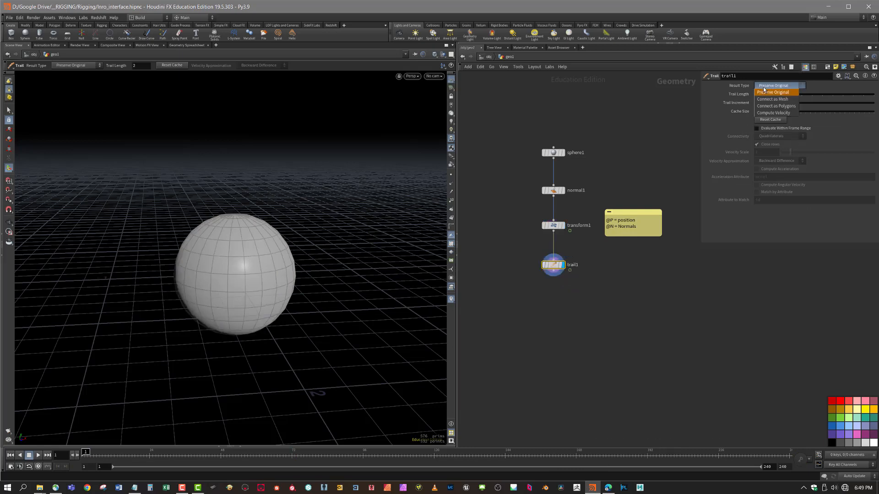
pyautogui.click(774, 113)
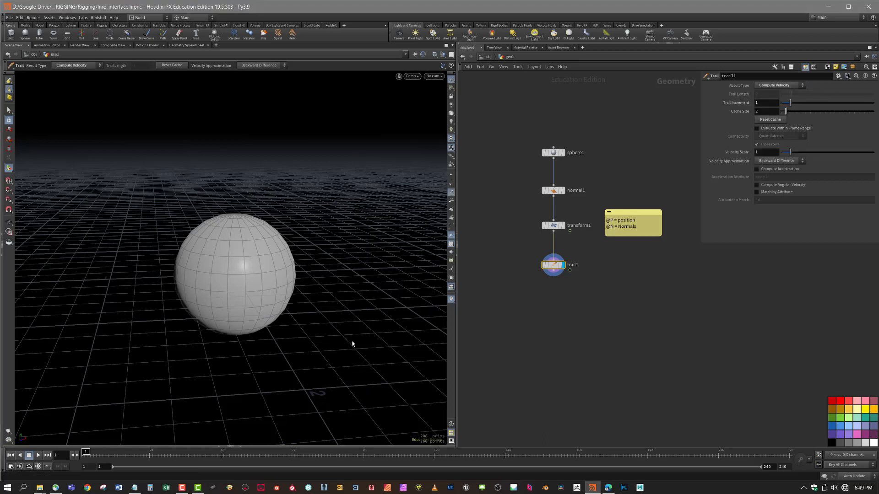
# Scrub the timeline to frames 30 and 35 and examine the velocity vectors on the moving sphere up close
pyautogui.moveTo(85, 453); pyautogui.dragTo(172, 449)
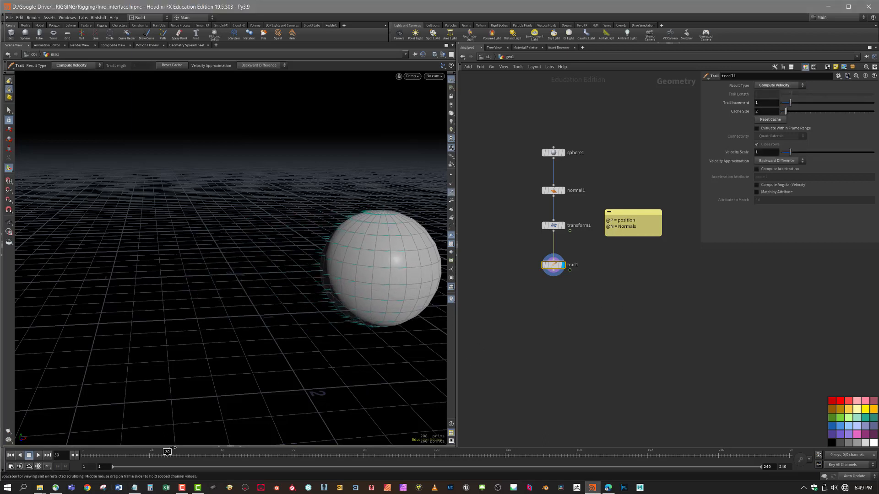
pyautogui.press('Escape')
pyautogui.moveTo(359, 290); pyautogui.dragTo(231, 292)
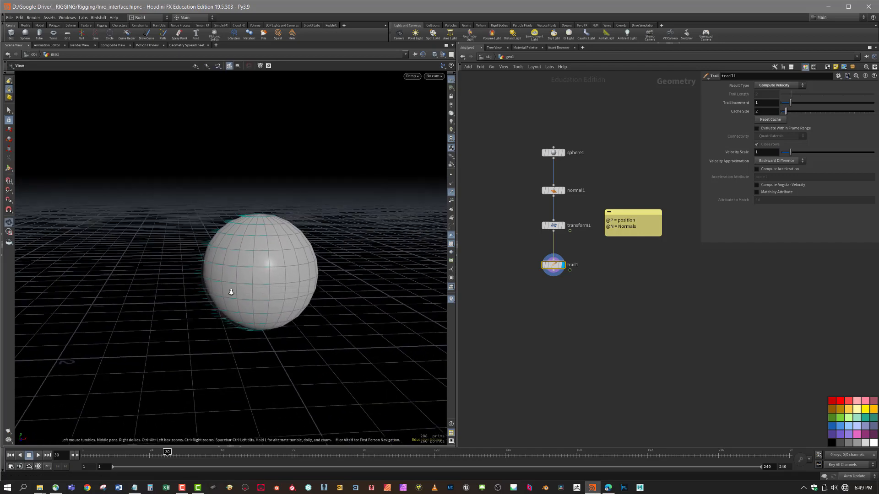
pyautogui.keyDown('alt'); pyautogui.moveTo(231, 292); pyautogui.dragTo(371, 299, button='right'); pyautogui.keyUp('alt')
pyautogui.moveTo(276, 287)
pyautogui.keyDown('alt'); pyautogui.mouseDown()
pyautogui.moveTo(272, 314)
pyautogui.moveTo(274, 294)
pyautogui.mouseUp(); pyautogui.keyUp('alt')
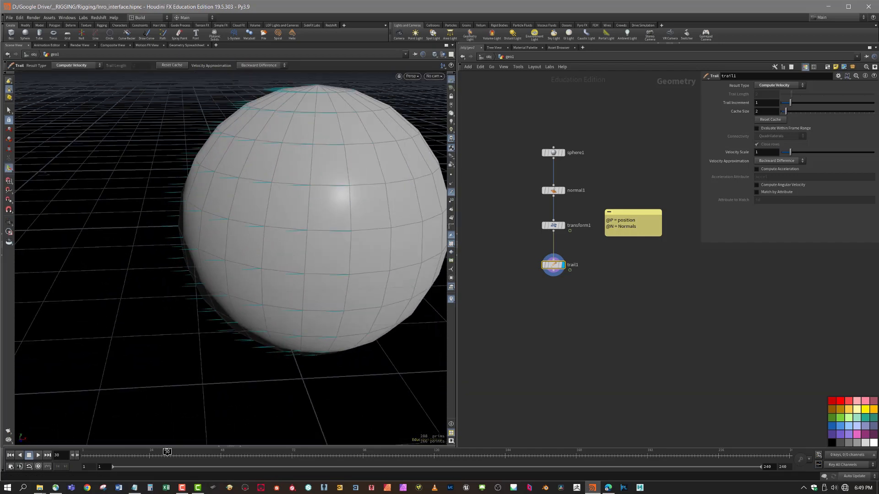
pyautogui.moveTo(167, 453)
pyautogui.mouseDown()
pyautogui.moveTo(157, 453)
pyautogui.moveTo(182, 453)
pyautogui.mouseUp()
pyautogui.keyDown('alt'); pyautogui.moveTo(338, 403); pyautogui.dragTo(229, 371, button='right'); pyautogui.keyUp('alt')
pyautogui.keyDown('alt'); pyautogui.moveTo(229, 371); pyautogui.dragTo(192, 328, button='middle'); pyautogui.keyUp('alt')
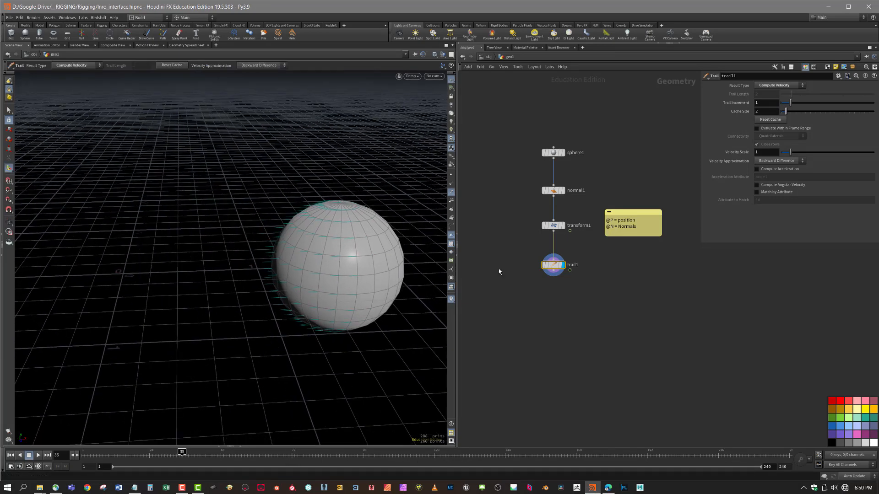
# Move transform1's keyframe at frame 72 to frame 24 and examine the sphere's velocity vectors at frame 16
pyautogui.click(553, 225)
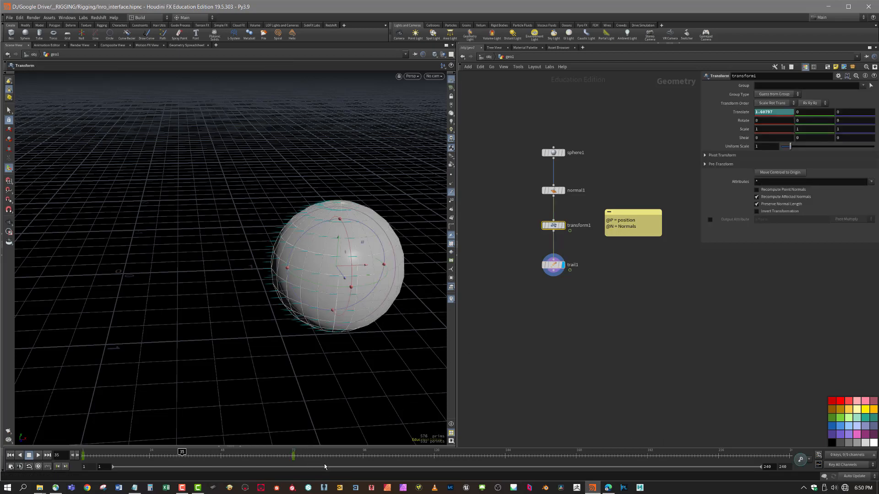
pyautogui.moveTo(321, 457)
pyautogui.keyDown('shift'); pyautogui.mouseDown()
pyautogui.moveTo(84, 455)
pyautogui.moveTo(121, 455)
pyautogui.moveTo(105, 455)
pyautogui.moveTo(127, 440)
pyautogui.mouseUp(); pyautogui.keyUp('shift')
pyautogui.click(182, 455)
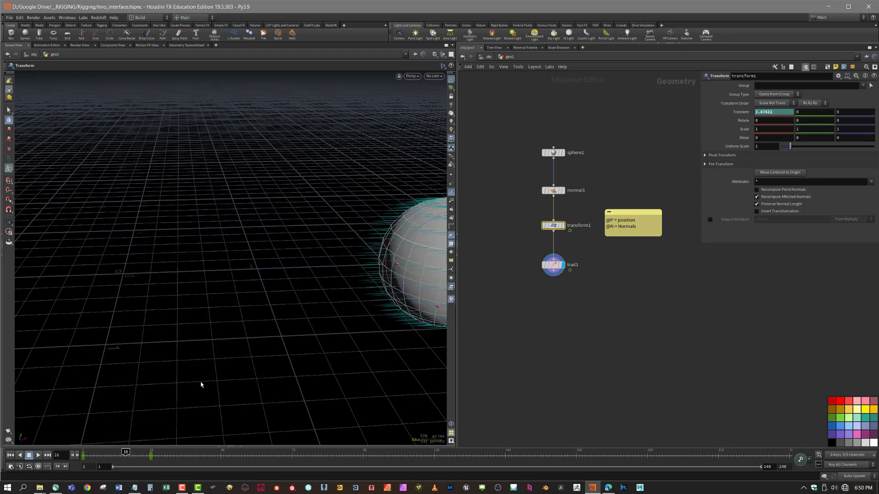
pyautogui.keyDown('alt'); pyautogui.moveTo(301, 352); pyautogui.dragTo(284, 320); pyautogui.keyUp('alt')
pyautogui.keyDown('alt'); pyautogui.moveTo(310, 339); pyautogui.dragTo(226, 341, button='middle'); pyautogui.keyUp('alt')
pyautogui.keyDown('alt'); pyautogui.moveTo(226, 342); pyautogui.dragTo(341, 349, button='right'); pyautogui.keyUp('alt')
pyautogui.keyDown('alt'); pyautogui.moveTo(341, 349); pyautogui.dragTo(325, 346); pyautogui.keyUp('alt')
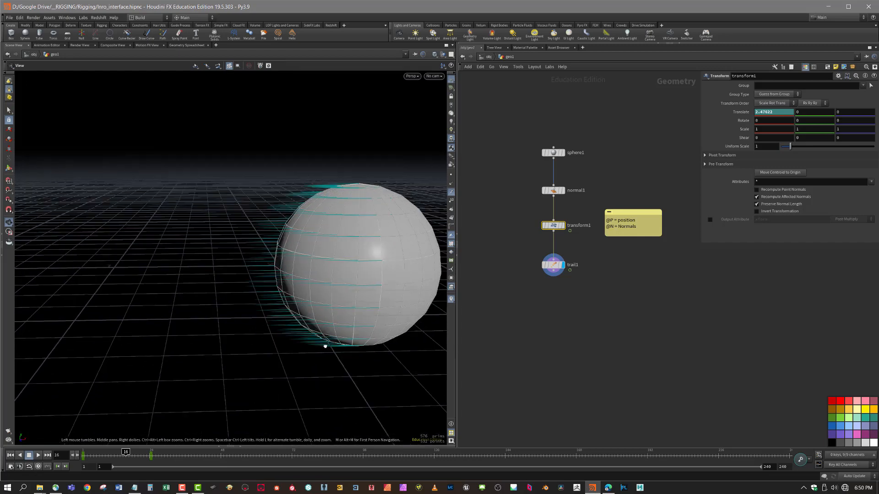
pyautogui.keyDown('alt'); pyautogui.moveTo(326, 346); pyautogui.dragTo(302, 354, button='middle'); pyautogui.keyUp('alt')
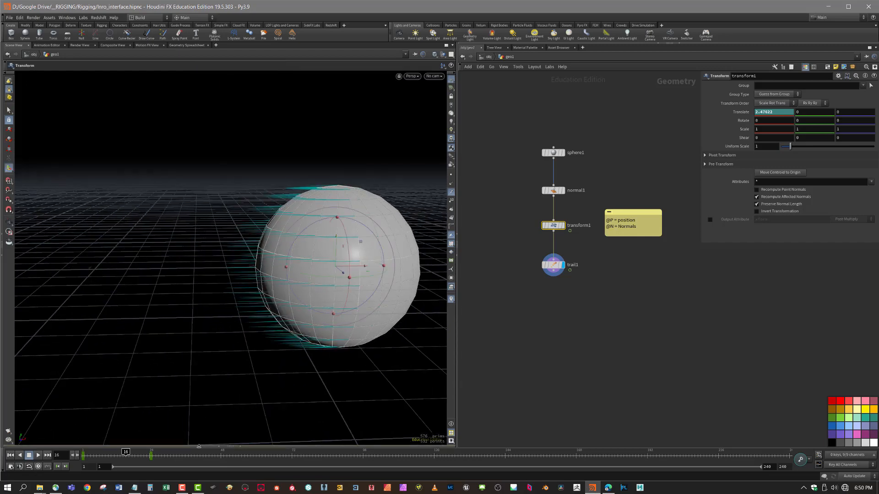
# Reveal the Geometry Spreadsheet beneath the viewport, enlarge it, and show trail1's point attributes
pyautogui.click(240, 447)
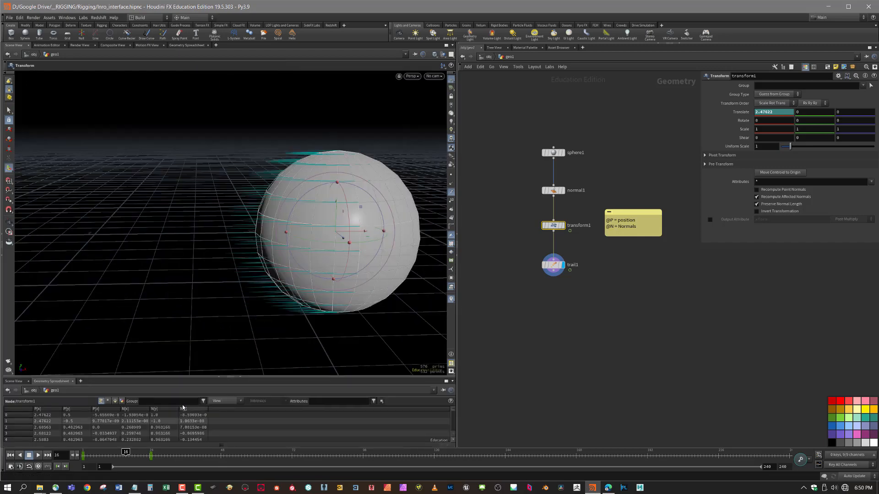
pyautogui.moveTo(195, 377); pyautogui.dragTo(195, 364)
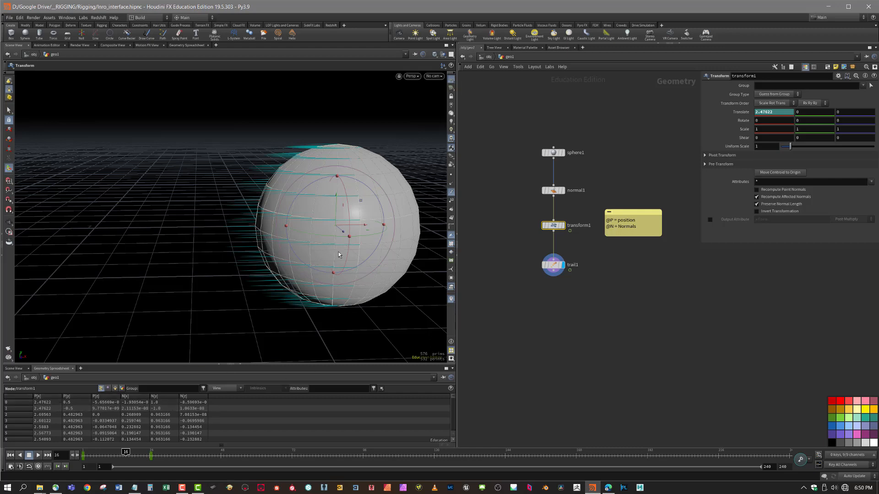
pyautogui.click(554, 266)
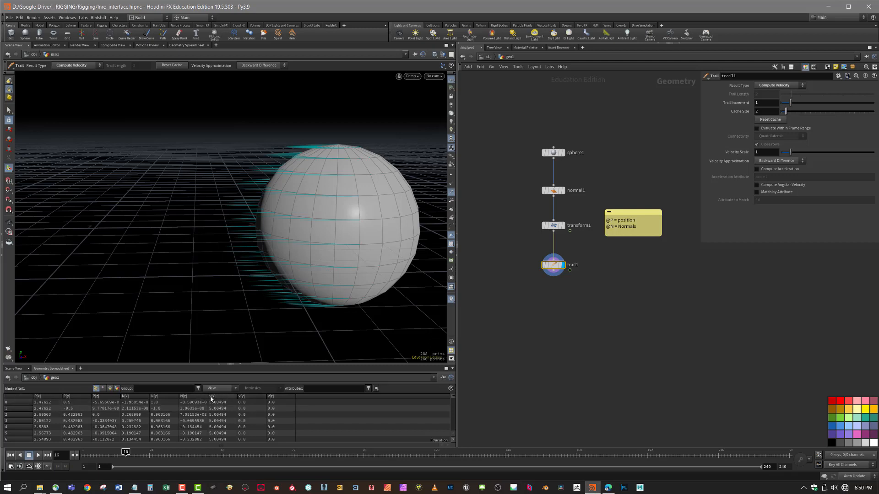
# Add the line "@v = velocity" to the sticky note, make the note taller, and place it beside trail1
pyautogui.click(619, 232)
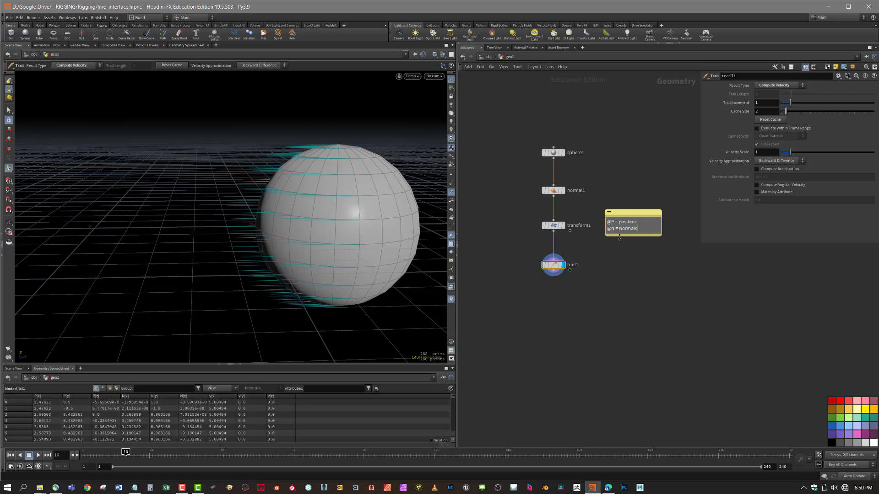
pyautogui.moveTo(620, 237); pyautogui.dragTo(620, 247)
pyautogui.click(622, 239)
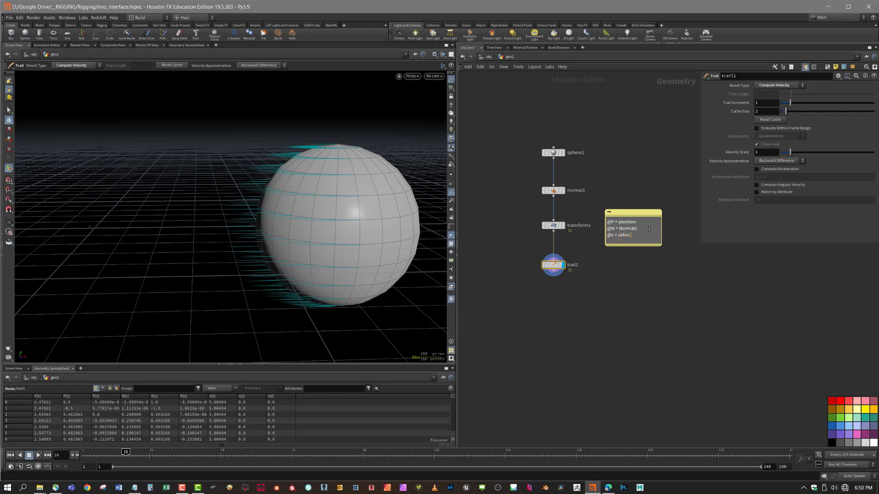
pyautogui.click(632, 274)
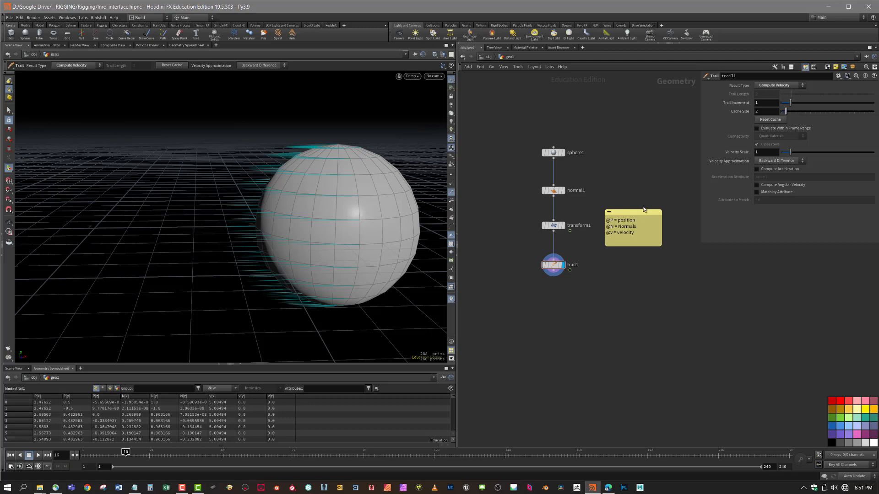
pyautogui.moveTo(644, 209); pyautogui.dragTo(632, 247)
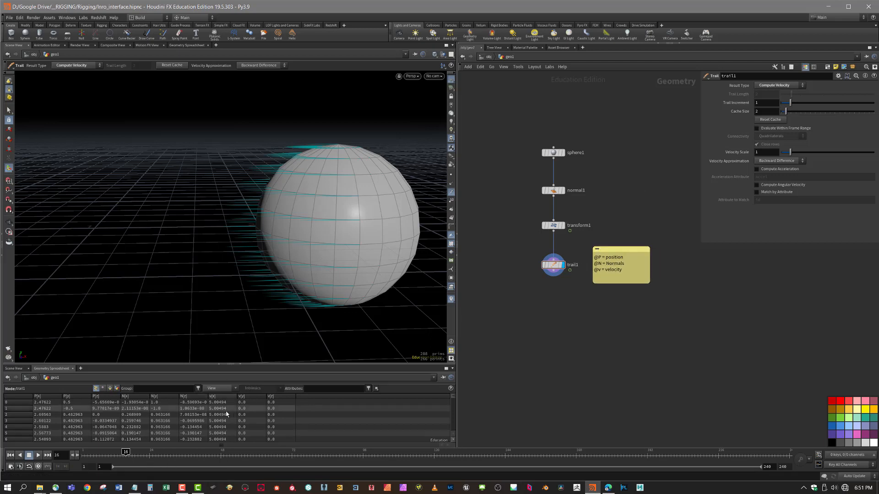
# Keyframe transform1's X translation at 0 on frame 48
pyautogui.scroll(-2, 379, 289)
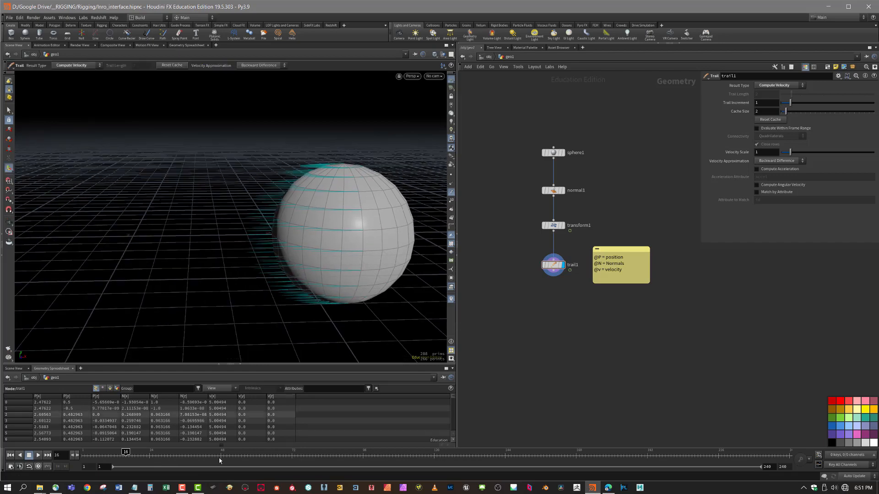
pyautogui.moveTo(126, 453); pyautogui.dragTo(221, 453)
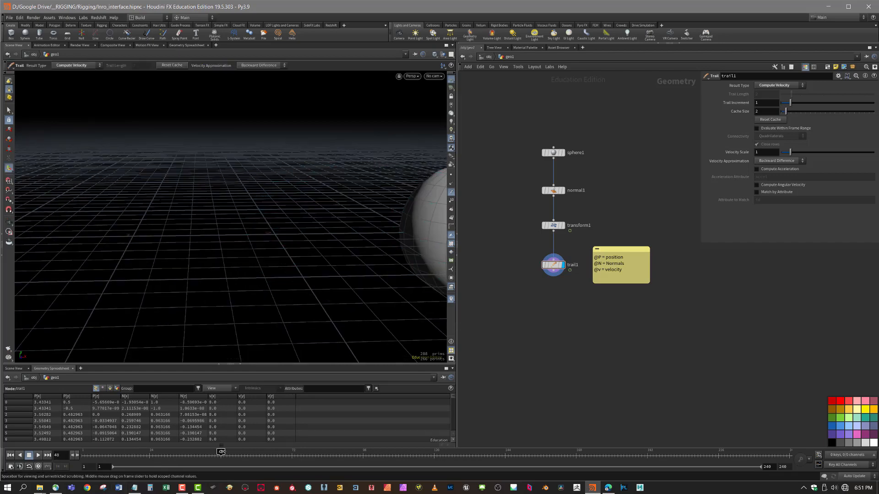
pyautogui.press('h')
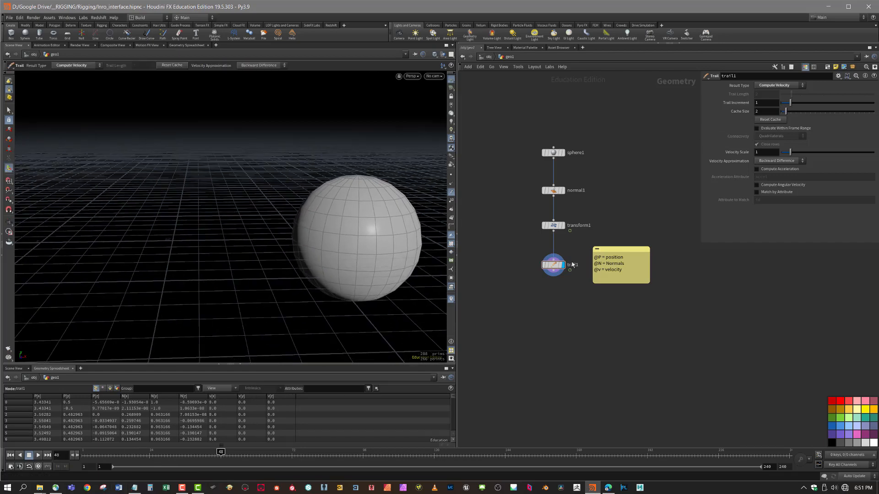
pyautogui.click(553, 225)
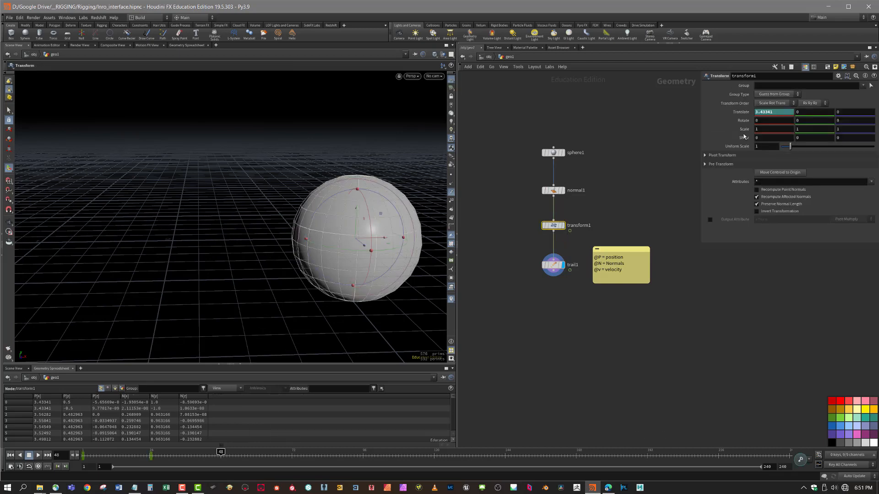
pyautogui.moveTo(783, 114); pyautogui.dragTo(742, 117)
pyautogui.write('0')
pyautogui.press('Return')
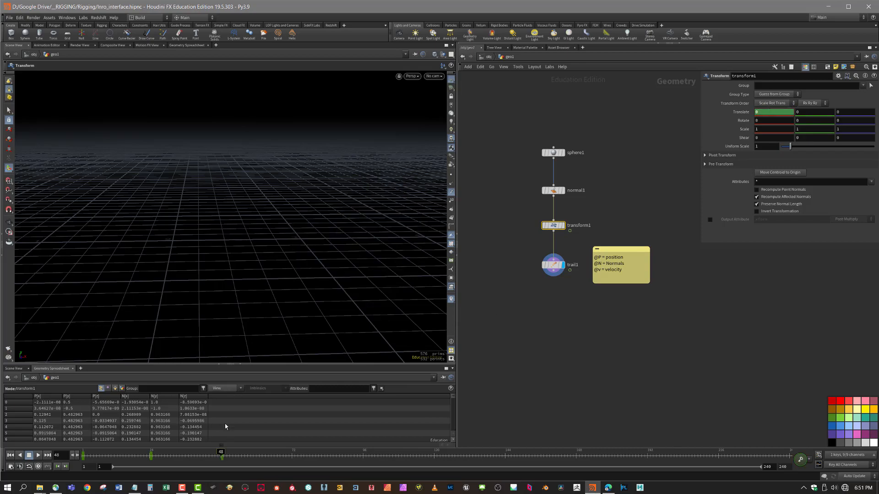
# Reframe the sphere, scrub back to frame 43, and examine the direction of its velocity vectors up close
pyautogui.keyDown('alt'); pyautogui.moveTo(316, 312); pyautogui.dragTo(196, 317, button='right'); pyautogui.keyUp('alt')
pyautogui.keyDown('alt'); pyautogui.moveTo(196, 317); pyautogui.dragTo(359, 231, button='middle'); pyautogui.keyUp('alt')
pyautogui.keyDown('alt'); pyautogui.moveTo(359, 232); pyautogui.dragTo(503, 257, button='right'); pyautogui.keyUp('alt')
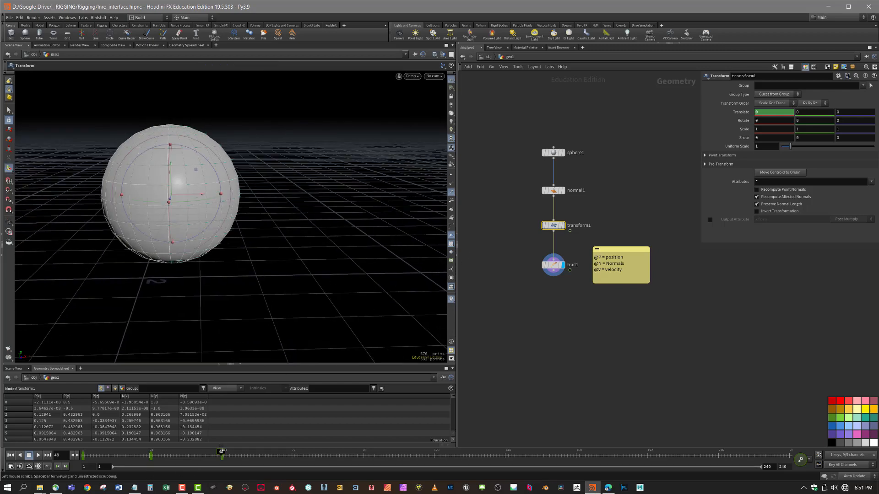
pyautogui.moveTo(222, 453)
pyautogui.mouseDown()
pyautogui.moveTo(86, 454)
pyautogui.moveTo(206, 453)
pyautogui.mouseUp()
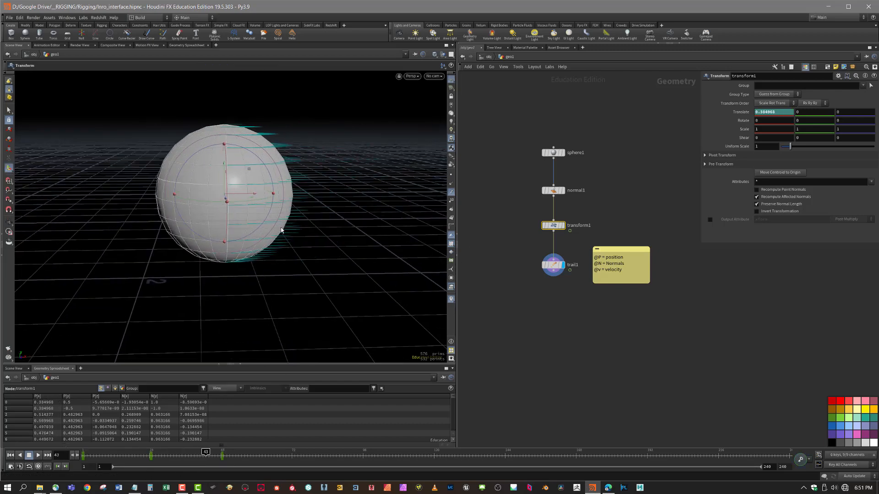
pyautogui.keyDown('alt'); pyautogui.moveTo(306, 193); pyautogui.dragTo(439, 193, button='right'); pyautogui.keyUp('alt')
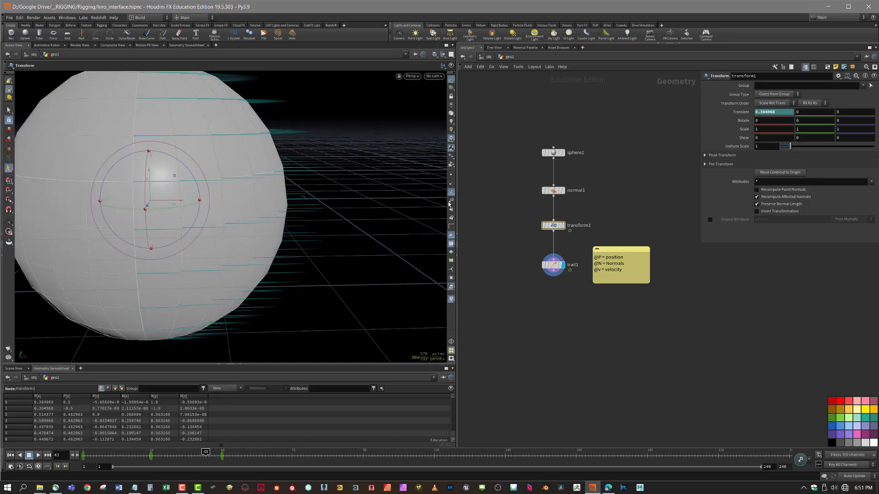
# Show the point normals briefly, hide them again, and view the sphere's velocity trails from farther away
pyautogui.click(451, 184)
pyautogui.keyDown('alt'); pyautogui.moveTo(373, 220); pyautogui.dragTo(338, 229, button='right'); pyautogui.keyUp('alt')
pyautogui.click(451, 185)
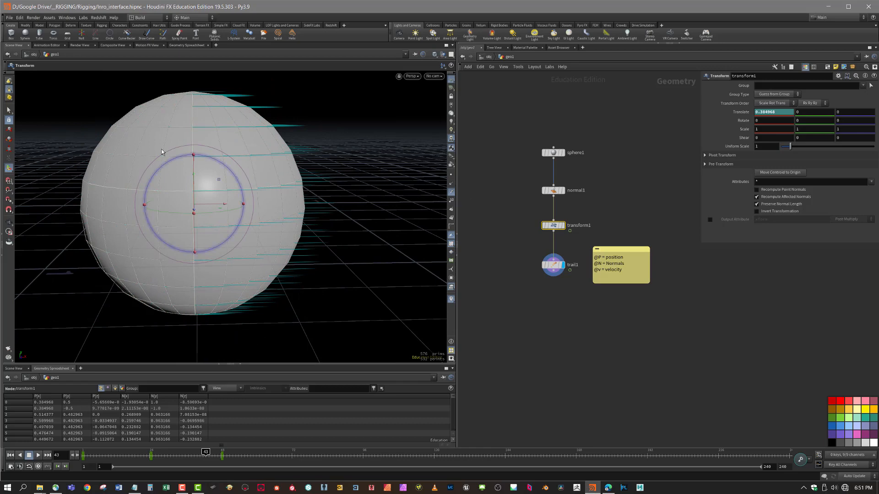
pyautogui.keyDown('alt'); pyautogui.moveTo(388, 233); pyautogui.dragTo(331, 248, button='right'); pyautogui.keyUp('alt')
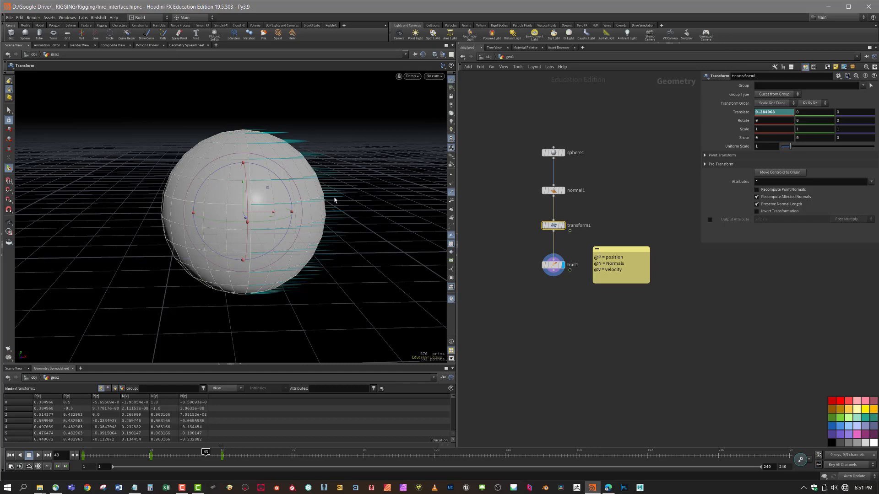
pyautogui.keyDown('alt'); pyautogui.moveTo(366, 219); pyautogui.dragTo(301, 302, button='right'); pyautogui.keyUp('alt')
pyautogui.moveTo(300, 302)
pyautogui.keyDown('alt'); pyautogui.mouseDown()
pyautogui.moveTo(280, 284)
pyautogui.moveTo(301, 304)
pyautogui.mouseUp(); pyautogui.keyUp('alt')
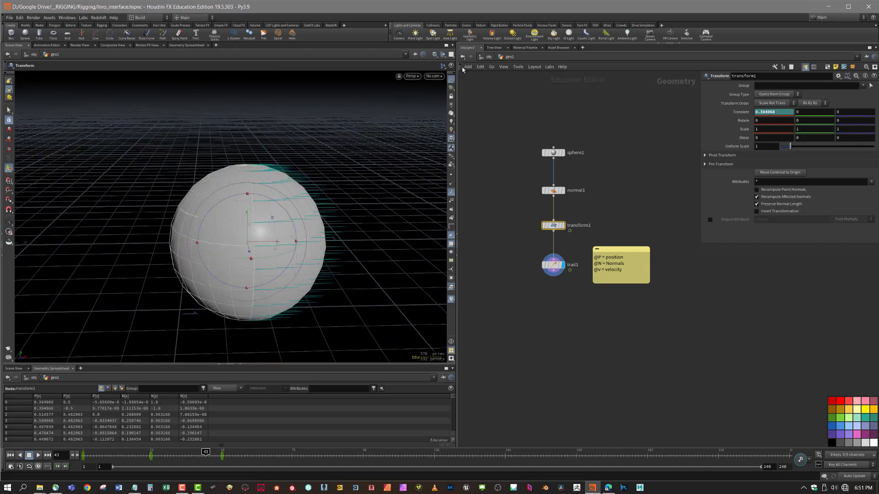
# Go up to the object level and briefly display geo1's point trails, followed by its point normals
pyautogui.click(488, 58)
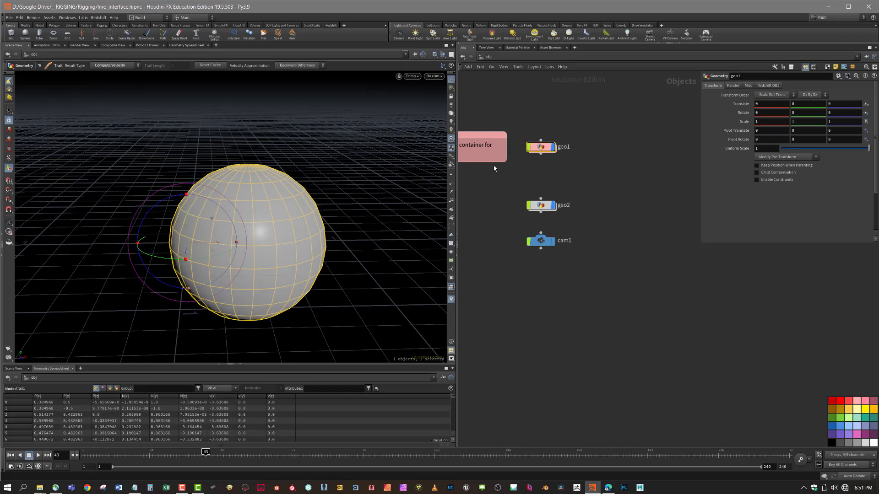
pyautogui.click(454, 194)
pyautogui.click(452, 193)
pyautogui.click(452, 184)
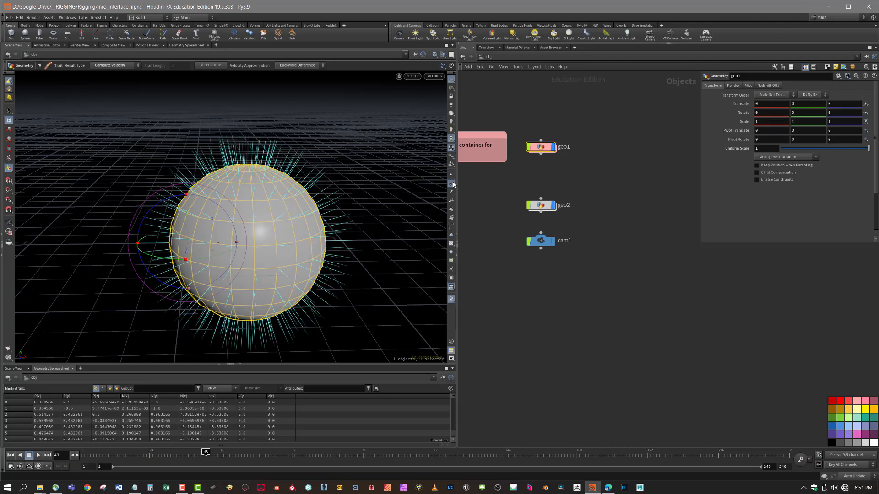
pyautogui.click(452, 184)
# Display the point numbers on the sphere, inspect them up close, and hide them again
pyautogui.click(452, 200)
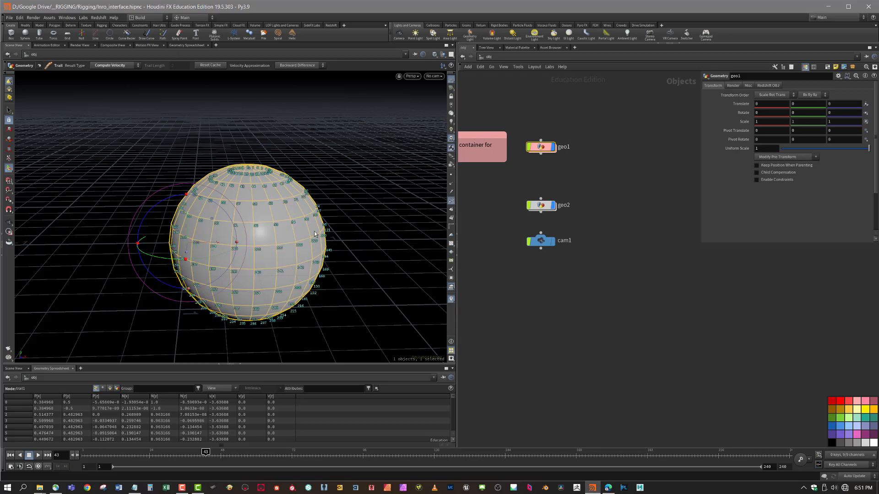
pyautogui.press('Escape')
pyautogui.scroll(5, 361, 236)
pyautogui.scroll(-5, 361, 237)
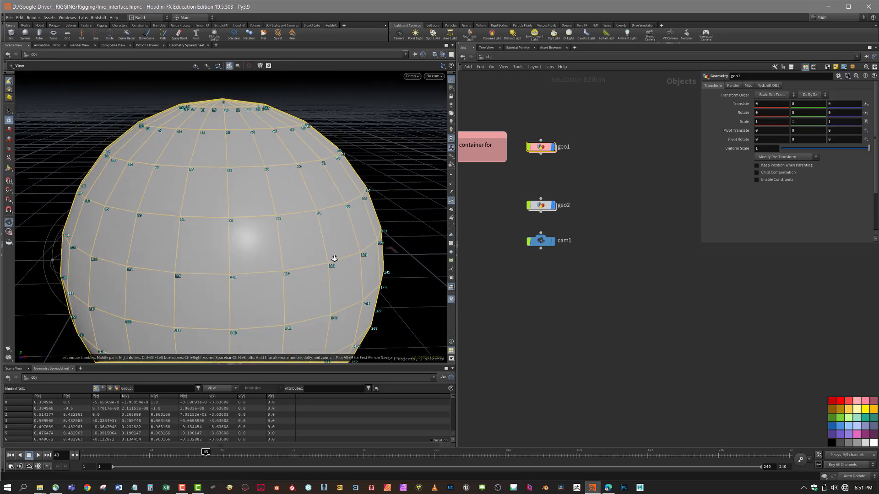
pyautogui.press('Return')
pyautogui.click(451, 201)
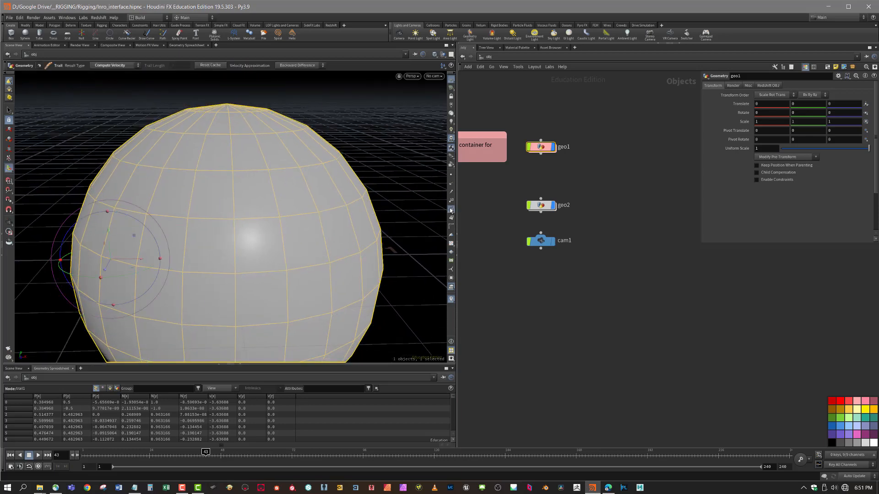
# Display the sphere's primitive normals and examine them from several angles
pyautogui.click(452, 210)
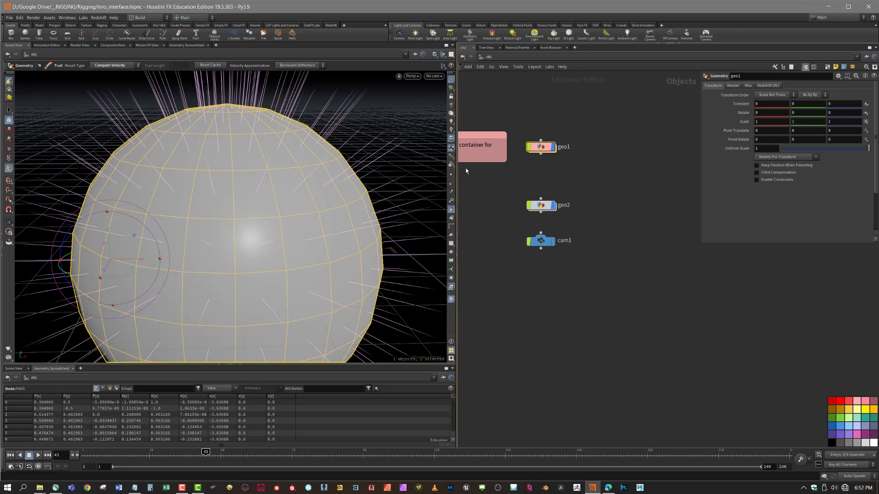
pyautogui.keyDown('alt'); pyautogui.moveTo(265, 219); pyautogui.dragTo(221, 246); pyautogui.keyUp('alt')
pyautogui.keyDown('alt'); pyautogui.moveTo(221, 246); pyautogui.dragTo(230, 234, button='middle'); pyautogui.keyUp('alt')
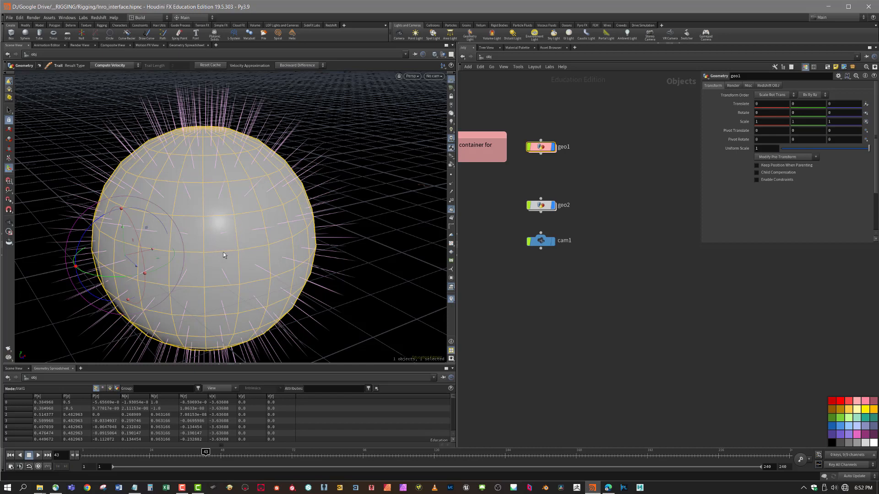
pyautogui.keyDown('alt'); pyautogui.moveTo(223, 255); pyautogui.dragTo(397, 214); pyautogui.keyUp('alt')
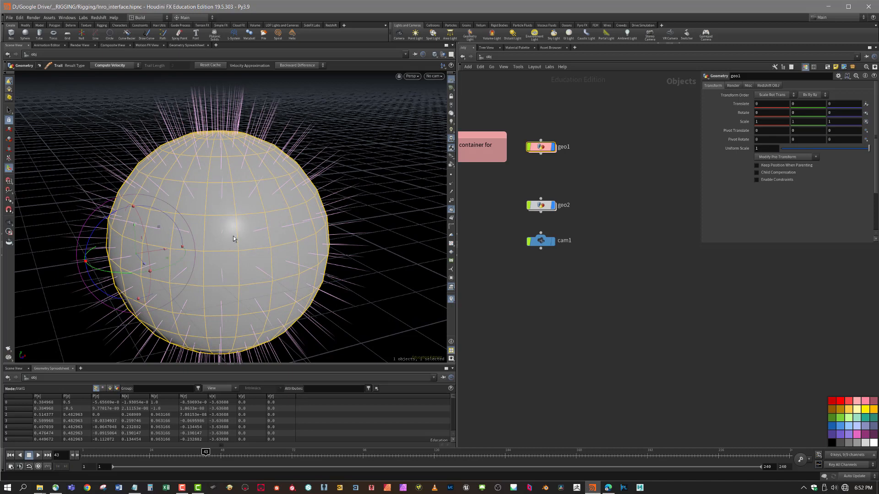
# Display primitive numbers instead of primitive normals, examine the face numbering around the sphere, and hide it again
pyautogui.click(451, 218)
pyautogui.press('Escape')
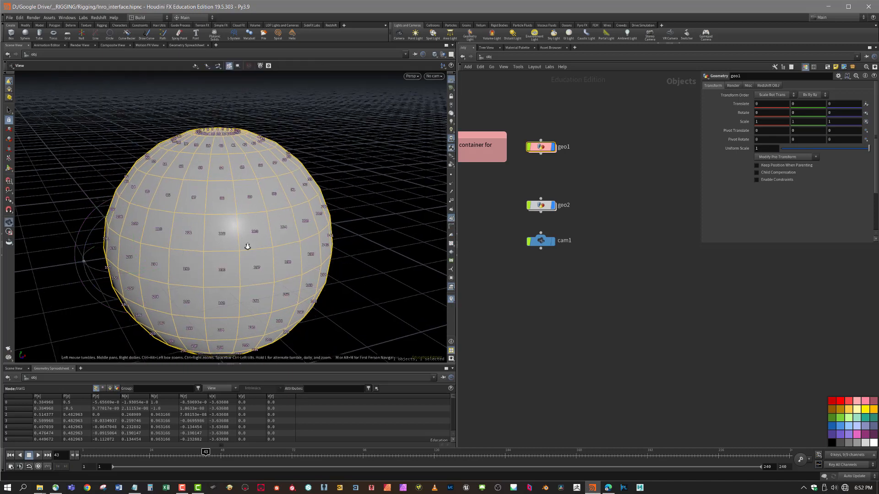
pyautogui.moveTo(248, 246); pyautogui.dragTo(273, 251, button='right')
pyautogui.moveTo(272, 251); pyautogui.dragTo(270, 287, button='middle')
pyautogui.moveTo(259, 176); pyautogui.dragTo(233, 161)
pyautogui.moveTo(294, 222); pyautogui.dragTo(245, 289, button='right')
pyautogui.moveTo(245, 289); pyautogui.dragTo(234, 199, button='middle')
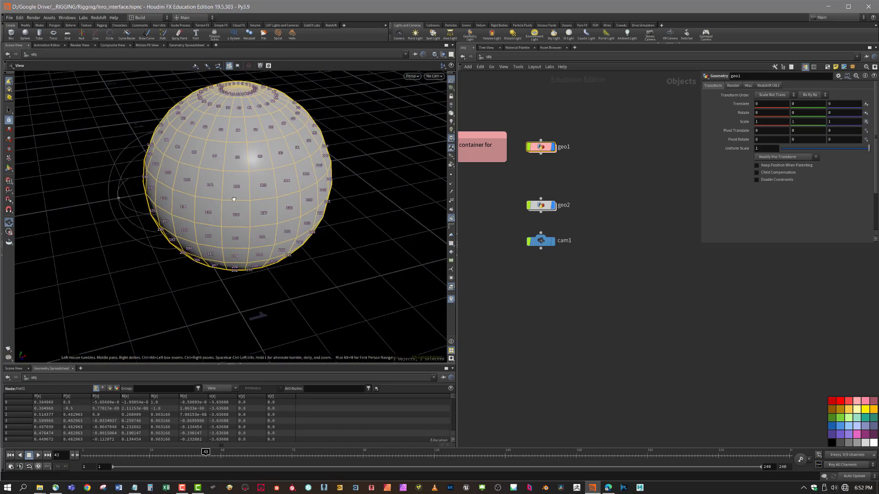
pyautogui.moveTo(234, 199); pyautogui.dragTo(231, 194)
pyautogui.moveTo(231, 194); pyautogui.dragTo(334, 195, button='right')
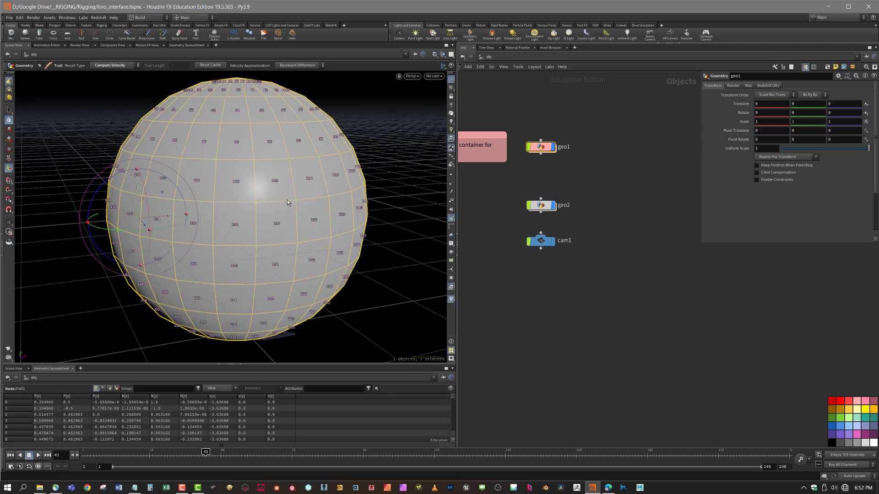
pyautogui.moveTo(287, 199); pyautogui.dragTo(290, 202, button='right')
pyautogui.click(451, 218)
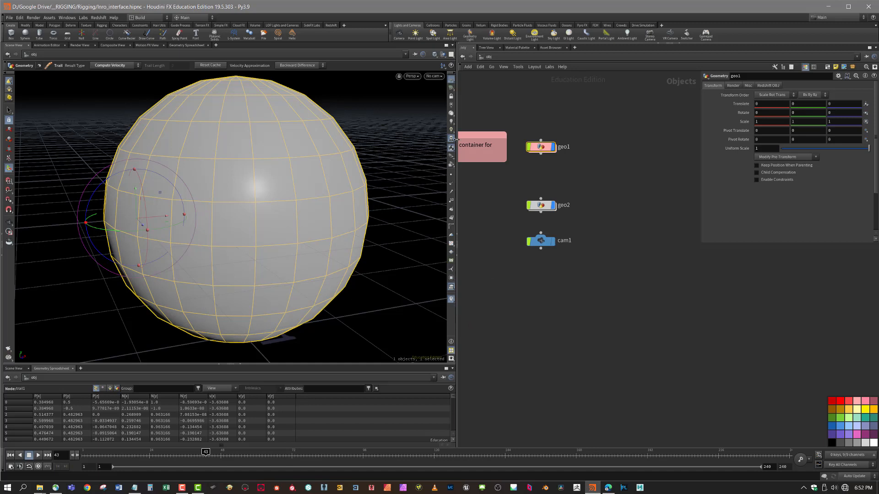
# Go back inside the geo1 object and select the trail1 node to show its parameters
pyautogui.keyDown('alt'); pyautogui.moveTo(223, 228); pyautogui.dragTo(240, 227, button='middle'); pyautogui.keyUp('alt')
pyautogui.keyDown('alt'); pyautogui.moveTo(297, 236); pyautogui.dragTo(233, 235, button='right'); pyautogui.keyUp('alt')
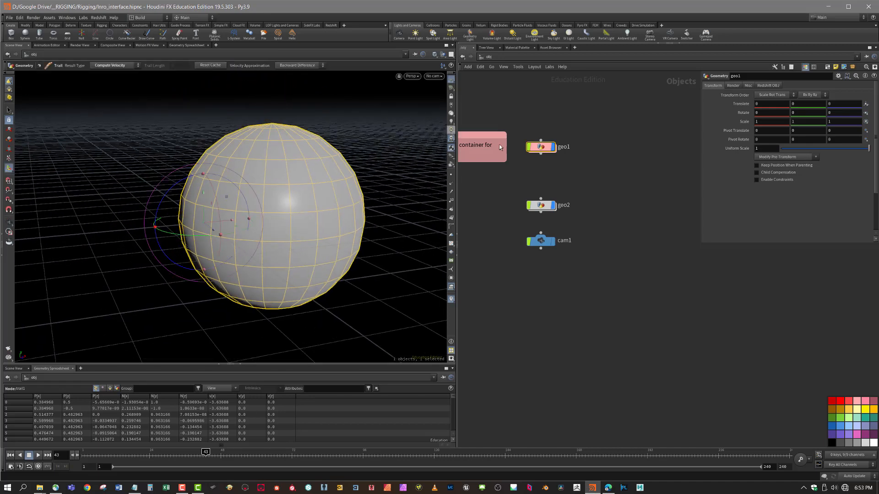
pyautogui.doubleClick(541, 146)
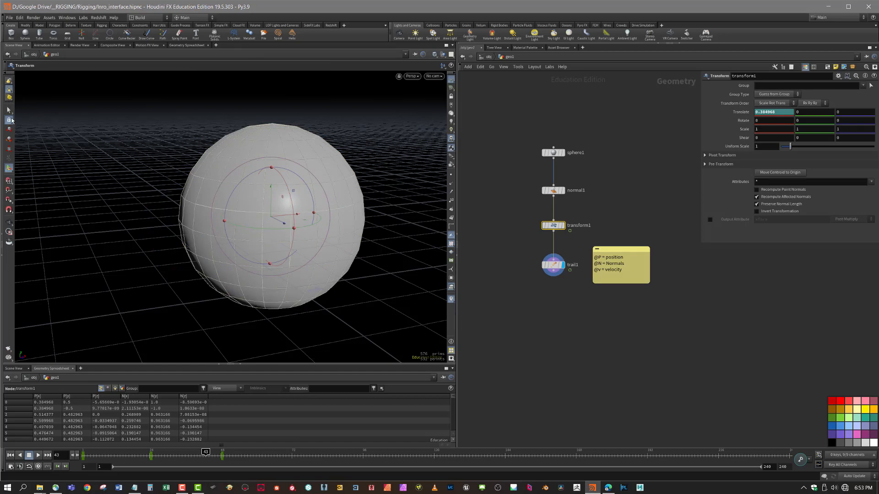
pyautogui.press('Escape')
pyautogui.moveTo(302, 158); pyautogui.dragTo(296, 210)
pyautogui.press('Return')
pyautogui.click(553, 264)
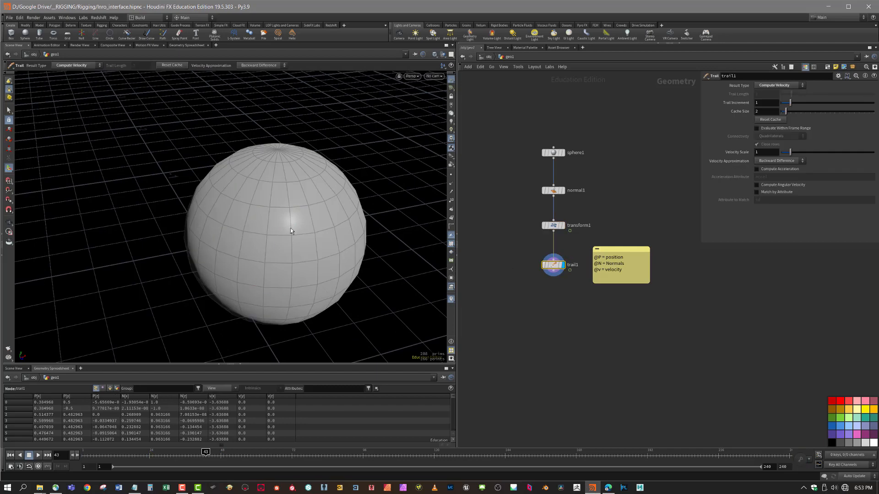
# Move sphere1 farther above normal1 in the network and make it the displayed node
pyautogui.moveTo(553, 151); pyautogui.dragTo(554, 129)
pyautogui.click(554, 129)
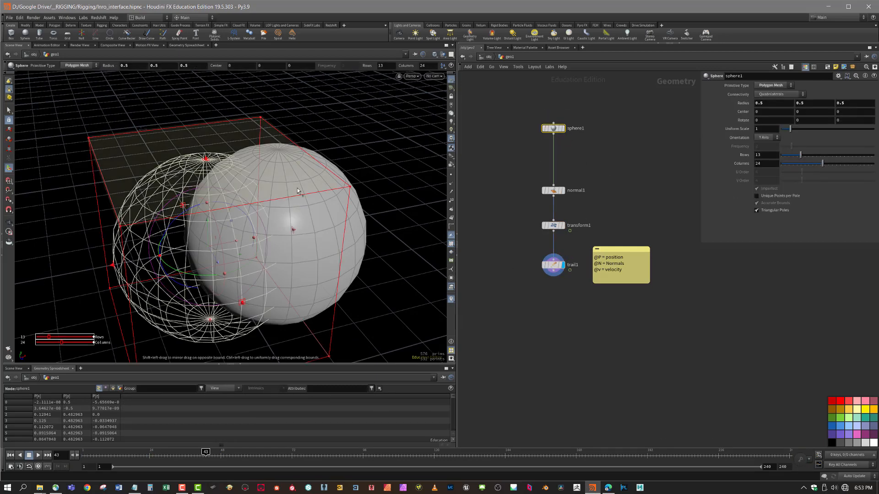
pyautogui.press('Escape')
pyautogui.keyDown('alt'); pyautogui.moveTo(405, 193); pyautogui.dragTo(384, 171); pyautogui.keyUp('alt')
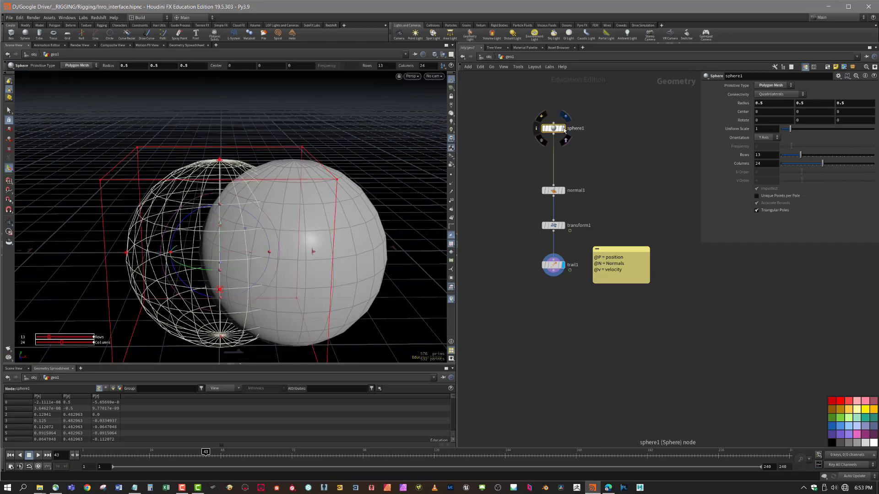
pyautogui.click(562, 129)
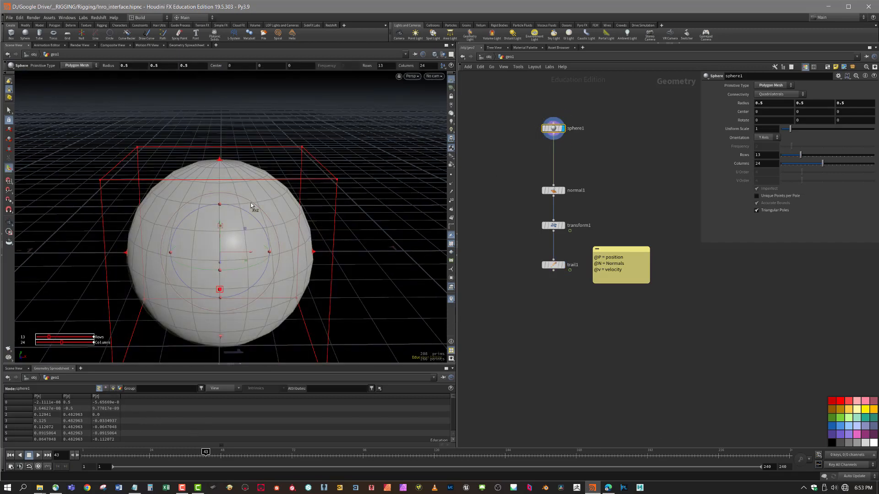
# Activate the Select tool, try primitive selection, and switch to point selection to pick one point on the sphere's front
pyautogui.click(10, 112)
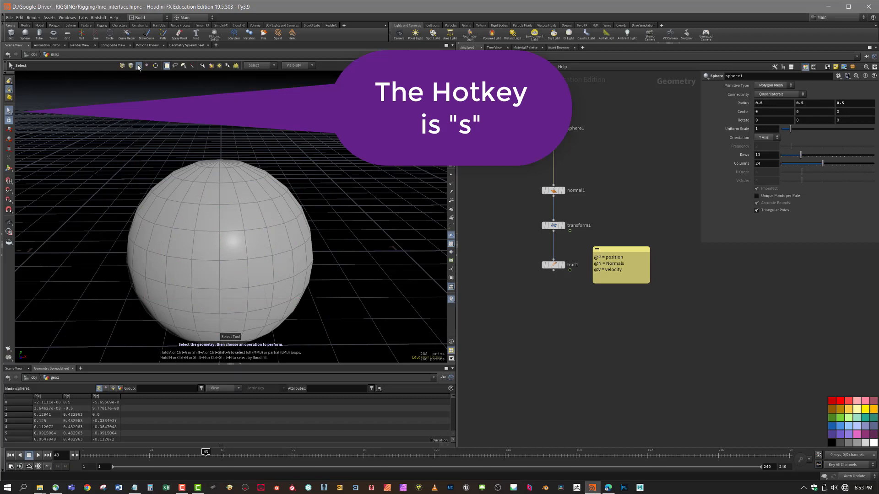
pyautogui.click(139, 67)
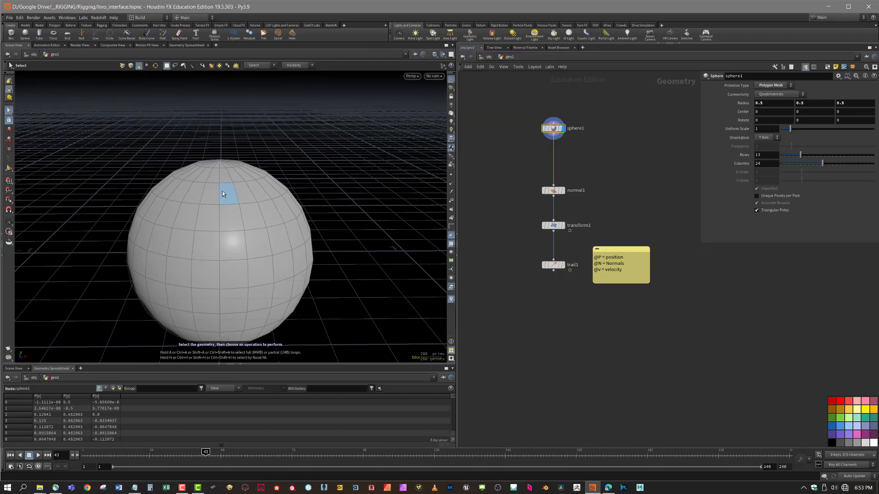
pyautogui.click(122, 66)
pyautogui.click(221, 231)
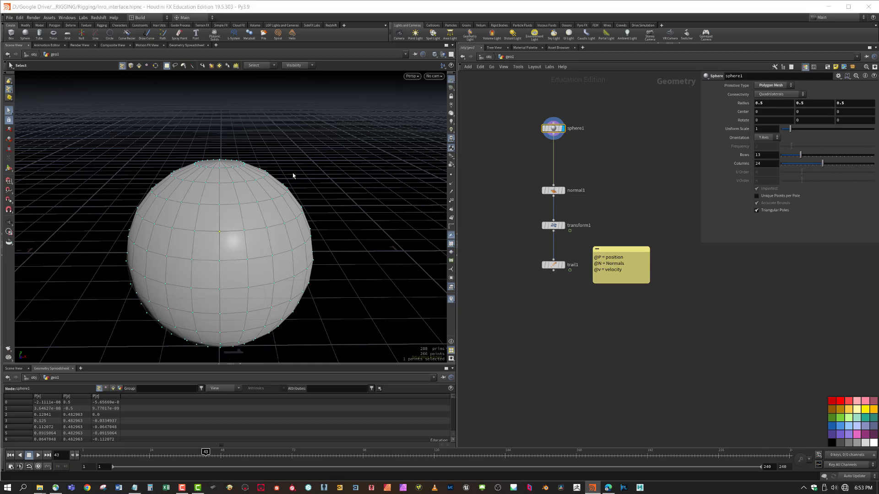
# Review the marker and guide settings in the viewport's Display Options and save them as the default
pyautogui.press('d')
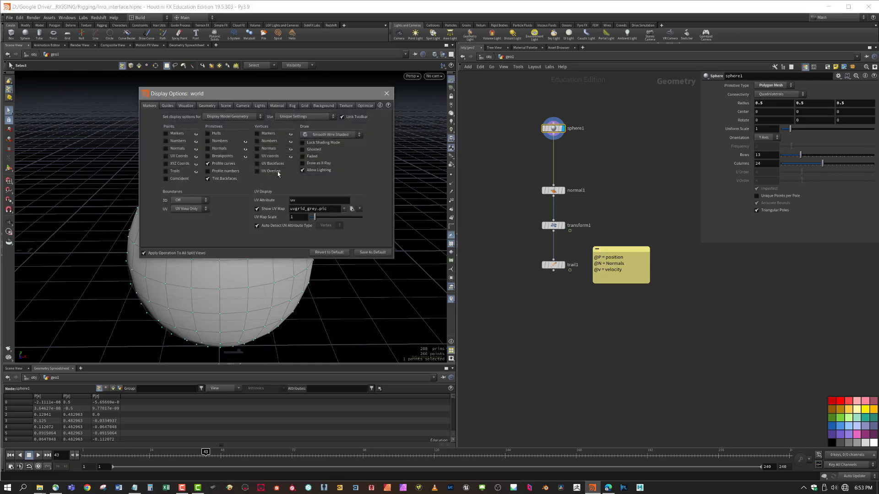
pyautogui.click(168, 107)
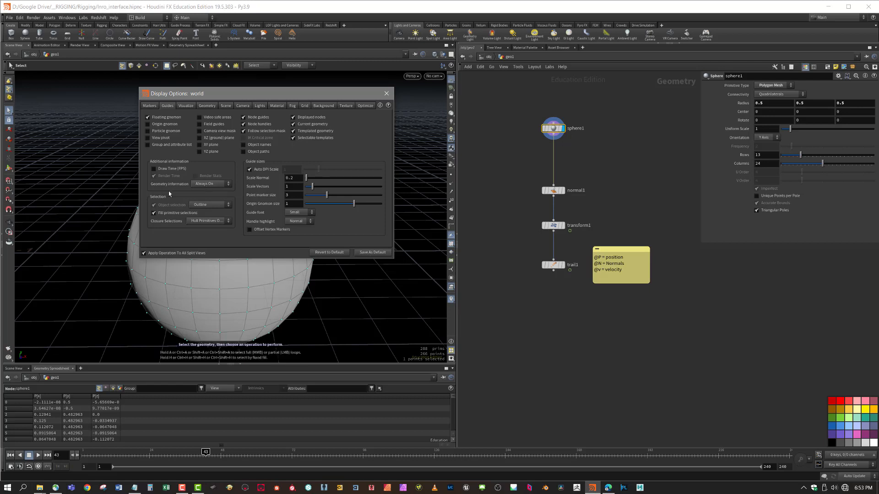
pyautogui.click(372, 252)
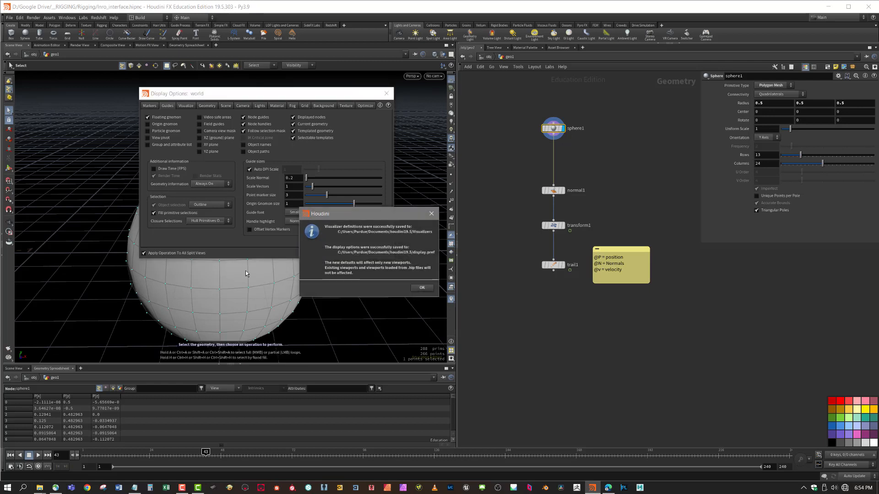
pyautogui.click(421, 292)
pyautogui.click(386, 93)
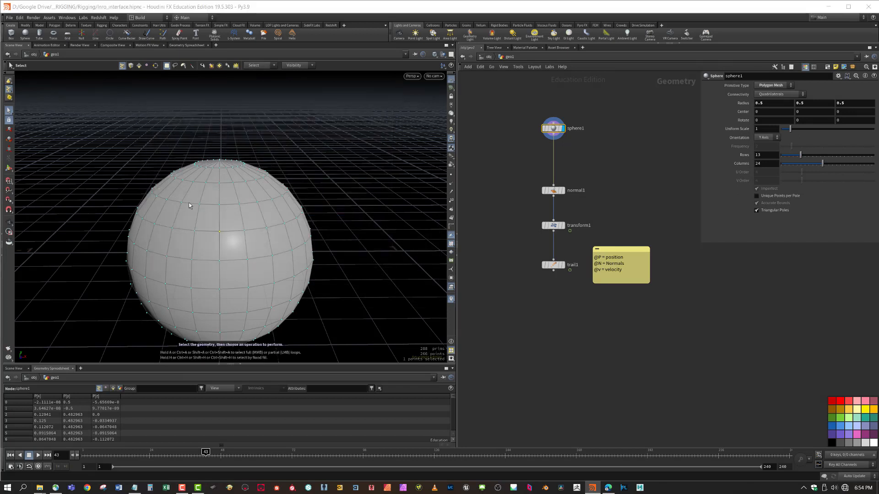
# Box-select the points on the sphere's upper front, and replace that selection with the lower front points
pyautogui.moveTo(142, 133); pyautogui.dragTo(332, 251)
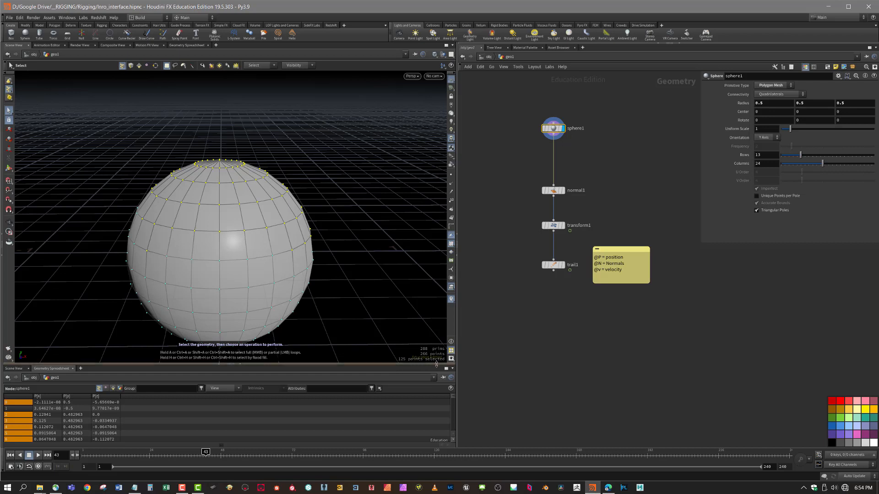
pyautogui.moveTo(397, 325); pyautogui.dragTo(94, 234)
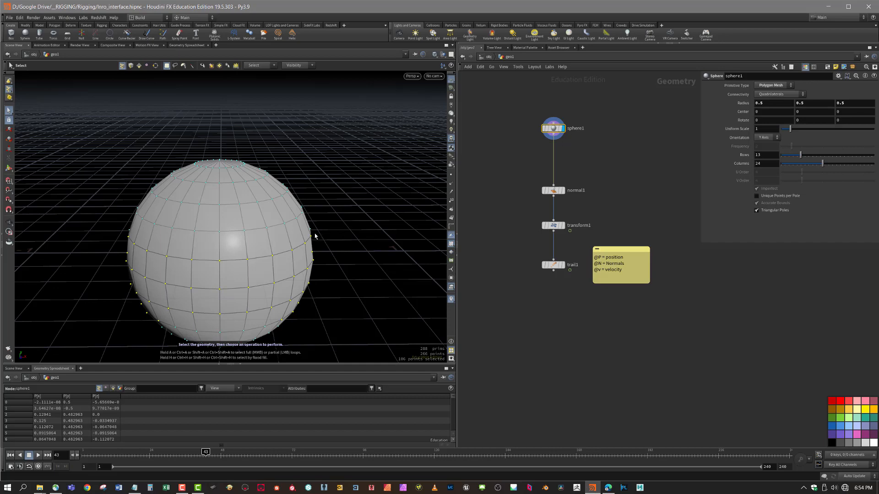
pyautogui.moveTo(364, 264); pyautogui.dragTo(350, 239, button='middle')
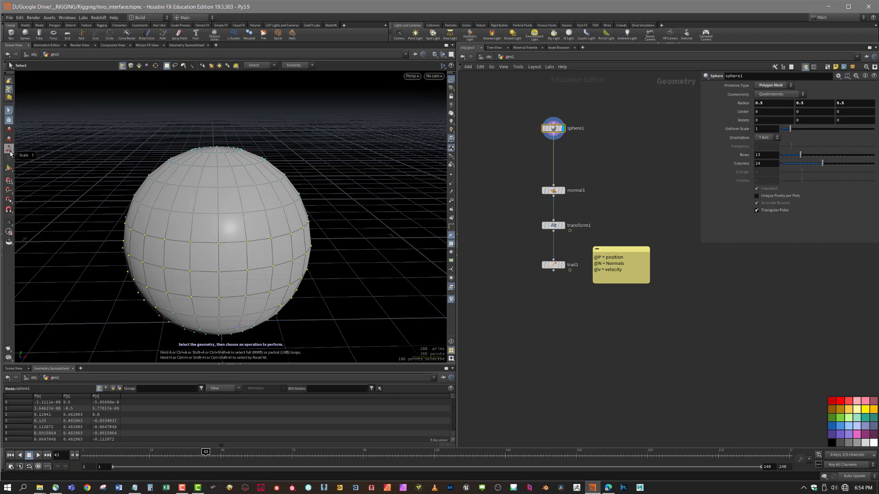
# Use the Move tool to pull the selected lower points about 0.27 units outward along Z
pyautogui.click(8, 129)
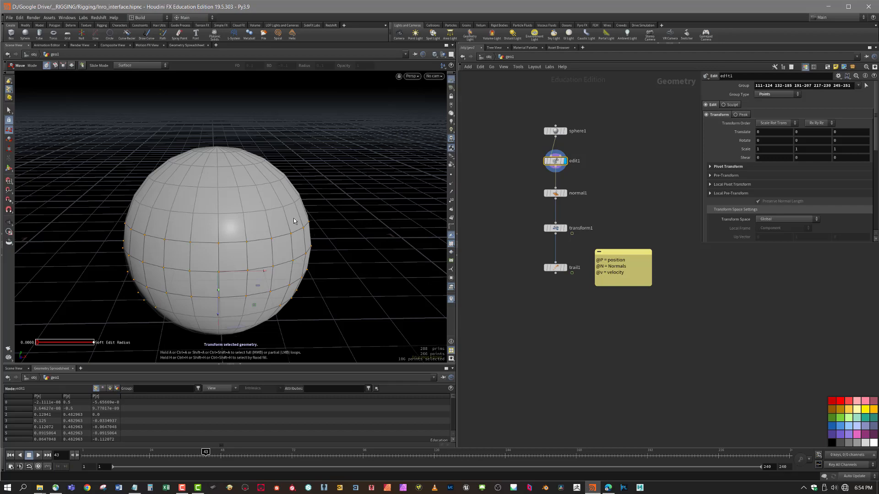
pyautogui.keyDown('alt'); pyautogui.moveTo(350, 217); pyautogui.dragTo(296, 274); pyautogui.keyUp('alt')
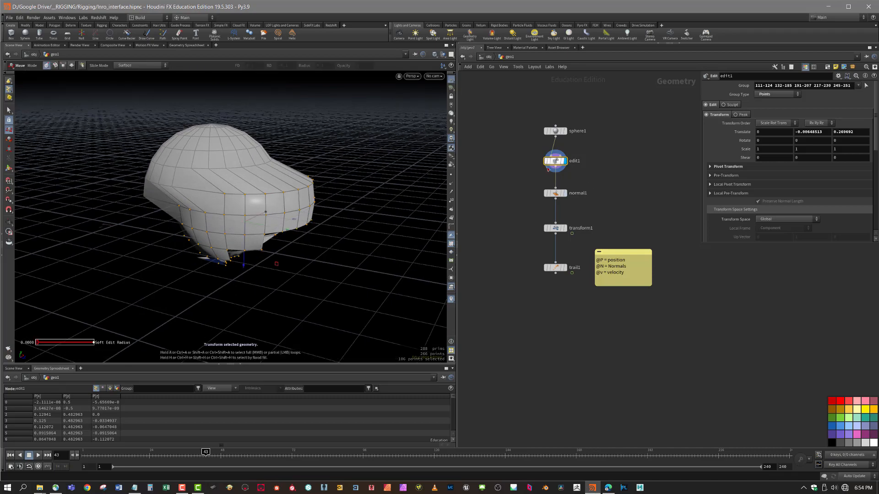
pyautogui.keyDown('alt'); pyautogui.moveTo(314, 226); pyautogui.dragTo(388, 227); pyautogui.keyUp('alt')
# Display the normal1 node's result and show the point normals on the deformed sphere
pyautogui.click(559, 193)
pyautogui.click(565, 193)
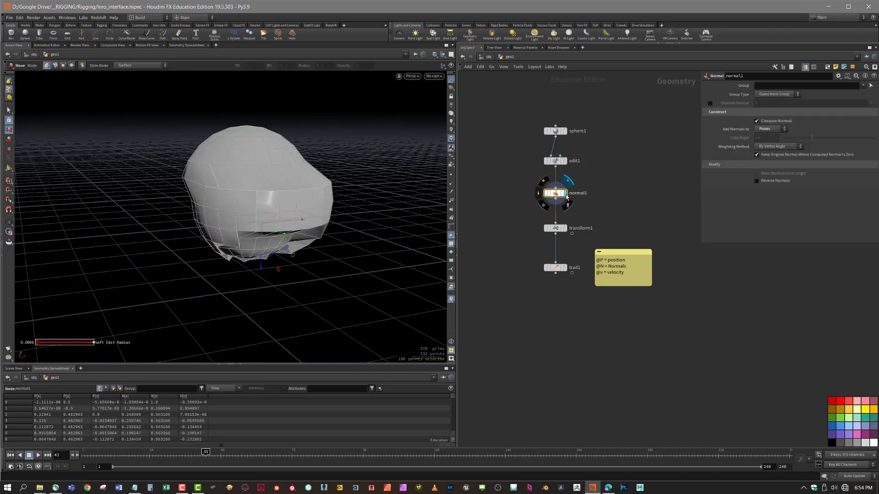
pyautogui.click(452, 184)
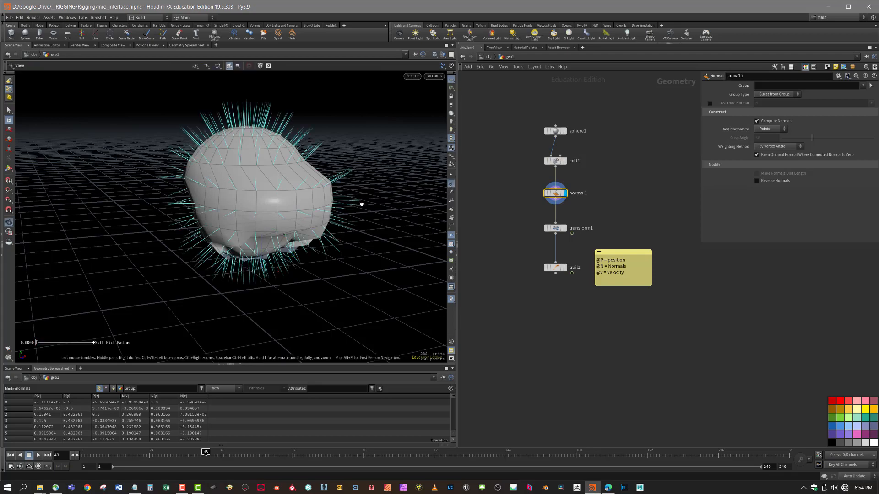
# Display the transform1 node's result, and switch the display to the selected trail1 node
pyautogui.keyDown('alt'); pyautogui.moveTo(361, 204); pyautogui.dragTo(353, 228); pyautogui.keyUp('alt')
pyautogui.click(566, 228)
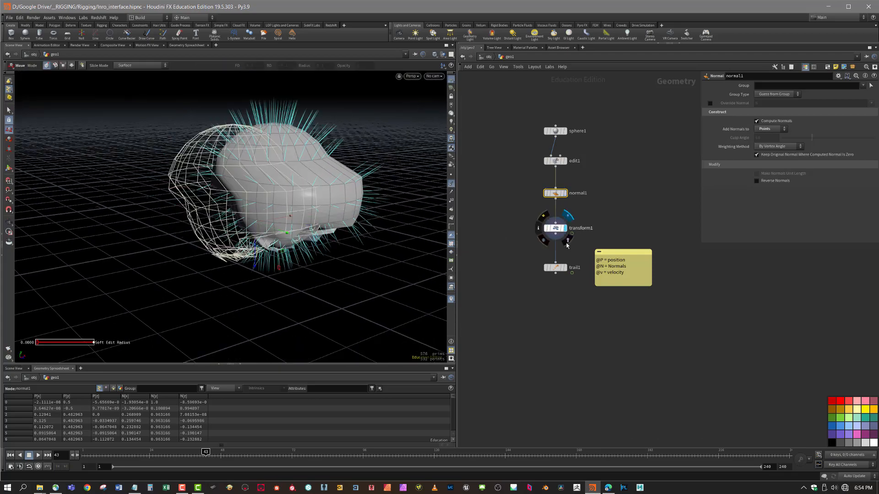
pyautogui.click(557, 270)
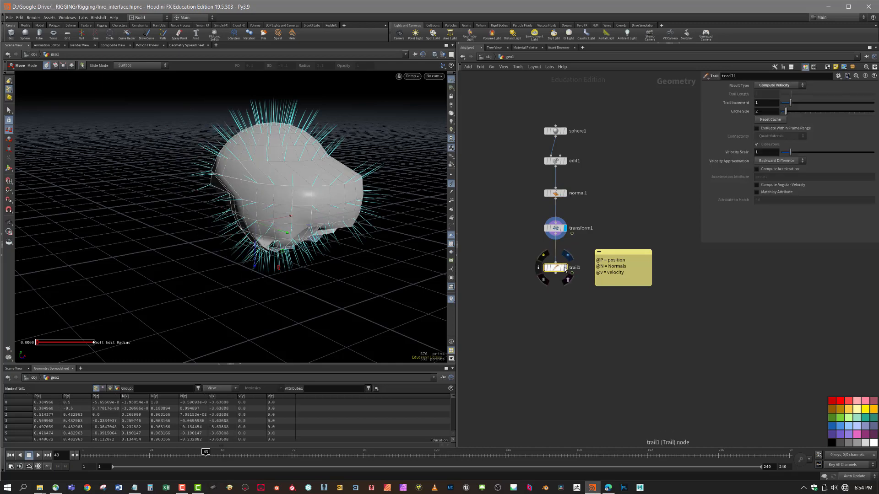
pyautogui.click(565, 268)
# Replace the point normals display with point trails and scrub the animation from frame 1 to frame 3
pyautogui.keyDown('alt'); pyautogui.moveTo(386, 247); pyautogui.dragTo(329, 250); pyautogui.keyUp('alt')
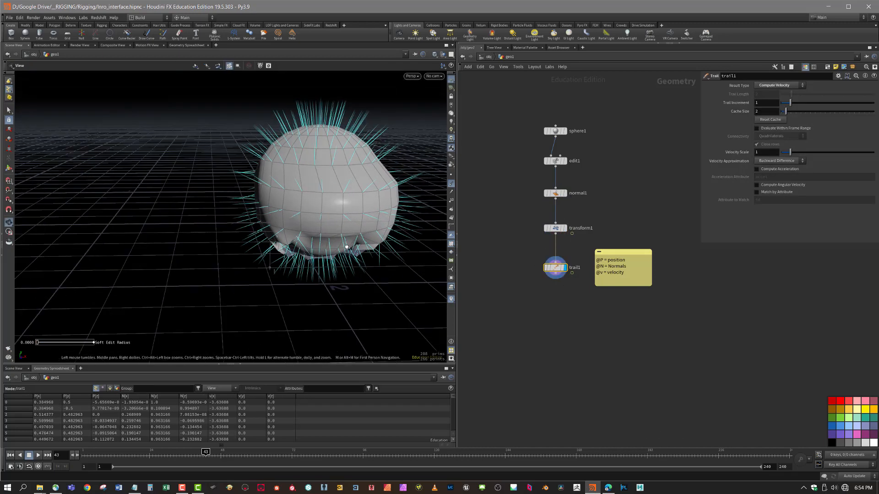
pyautogui.keyDown('alt'); pyautogui.moveTo(380, 253); pyautogui.dragTo(256, 233, button='middle'); pyautogui.keyUp('alt')
pyautogui.moveTo(149, 457); pyautogui.dragTo(80, 452)
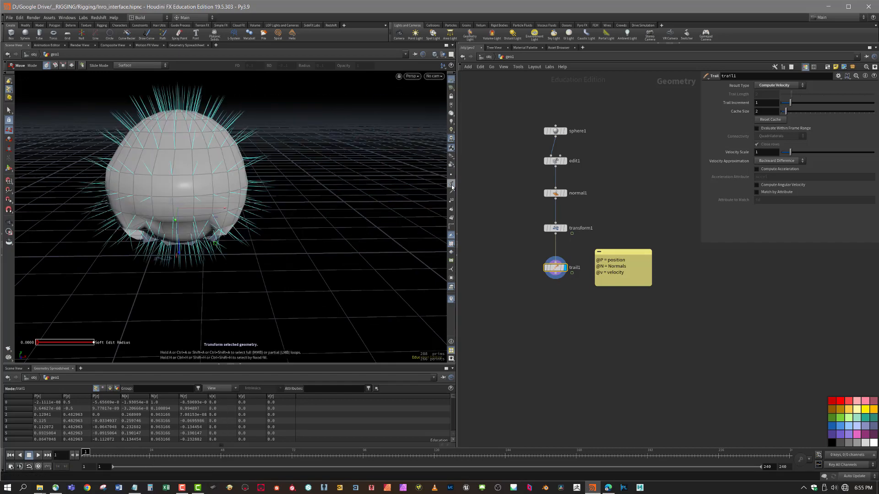
pyautogui.click(451, 200)
pyautogui.moveTo(111, 455); pyautogui.dragTo(87, 458)
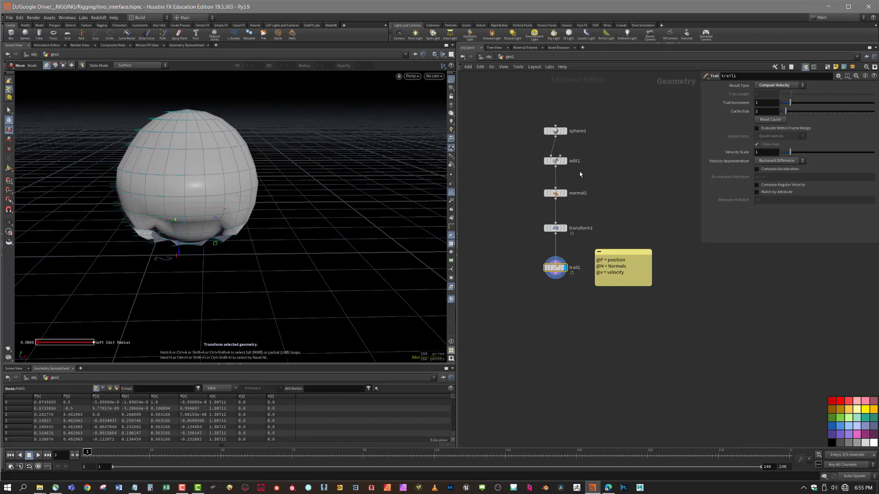
# Display the edit1 node's result and delete that node from between sphere1 and normal1
pyautogui.click(559, 162)
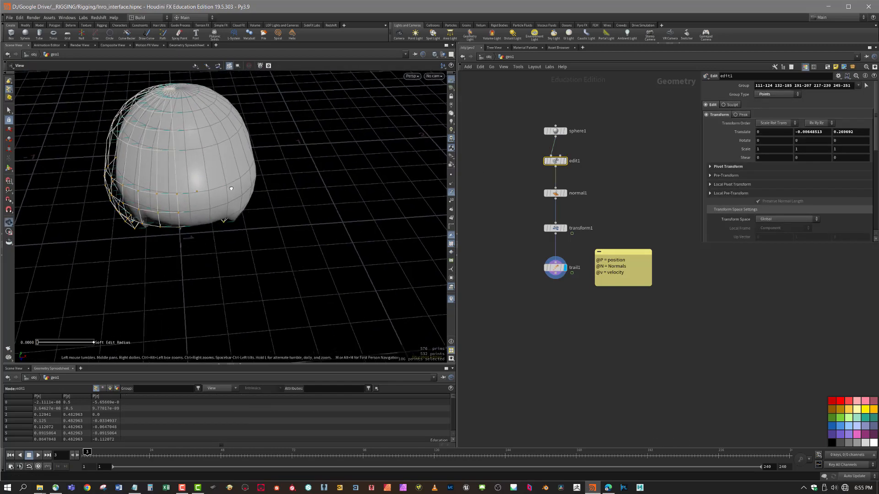
pyautogui.click(565, 161)
pyautogui.keyDown('alt'); pyautogui.moveTo(275, 174); pyautogui.dragTo(256, 140); pyautogui.keyUp('alt')
pyautogui.moveTo(183, 246)
pyautogui.mouseDown()
pyautogui.moveTo(182, 261)
pyautogui.moveTo(183, 247)
pyautogui.mouseUp()
pyautogui.keyDown('alt'); pyautogui.moveTo(138, 104); pyautogui.dragTo(356, 174); pyautogui.keyUp('alt')
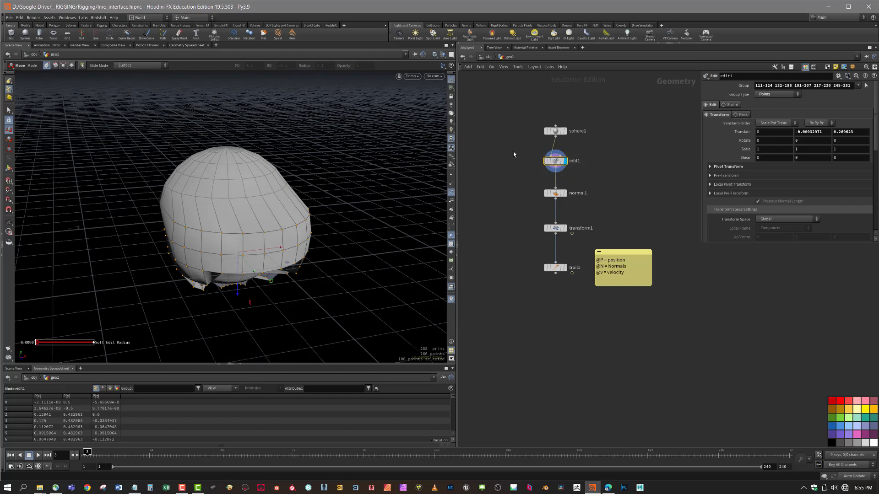
pyautogui.press('Delete')
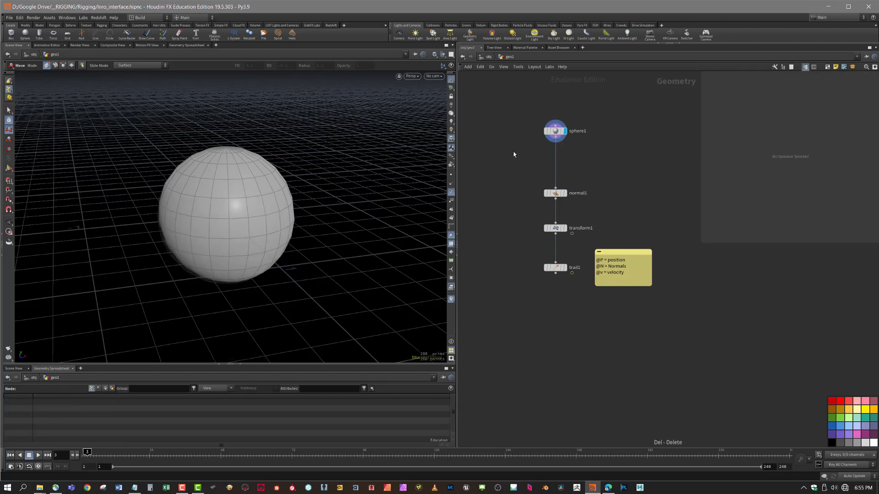
# Use the Select tool to pick an edge on the sphere's front, and replace it with a primitive selection
pyautogui.keyDown('alt'); pyautogui.moveTo(290, 177); pyautogui.dragTo(248, 171); pyautogui.keyUp('alt')
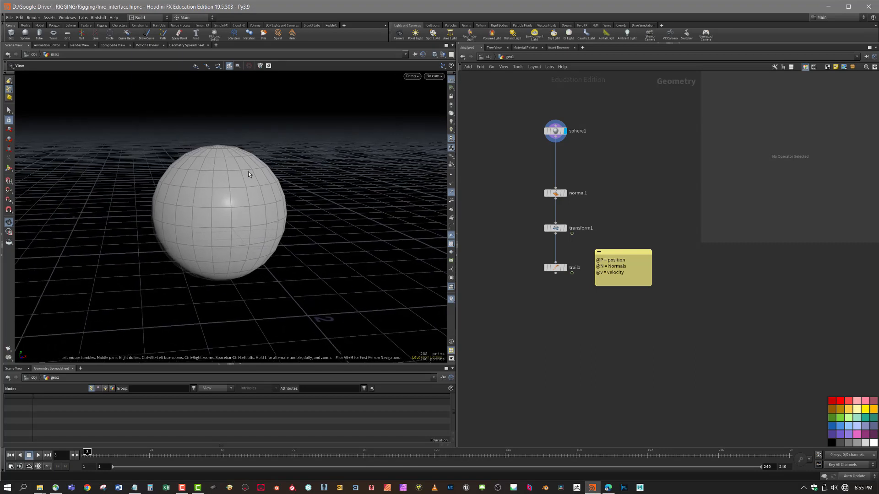
pyautogui.click(9, 110)
pyautogui.click(131, 66)
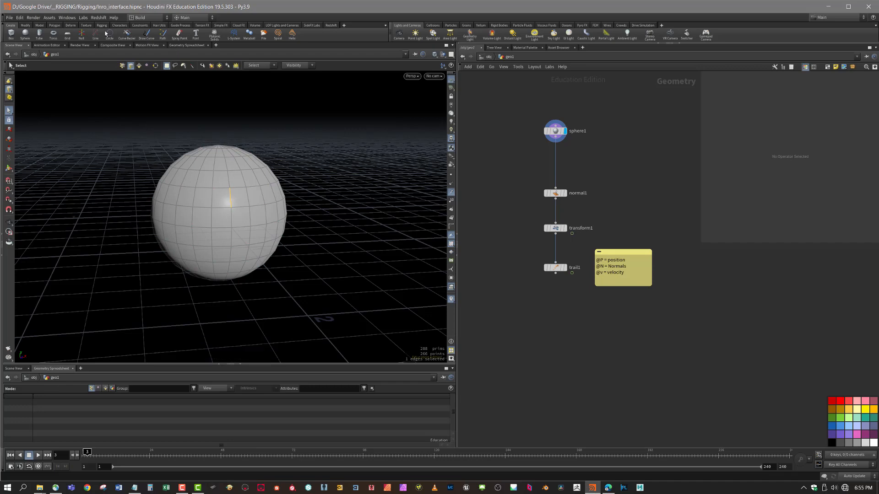
pyautogui.press('4')
pyautogui.click(223, 200)
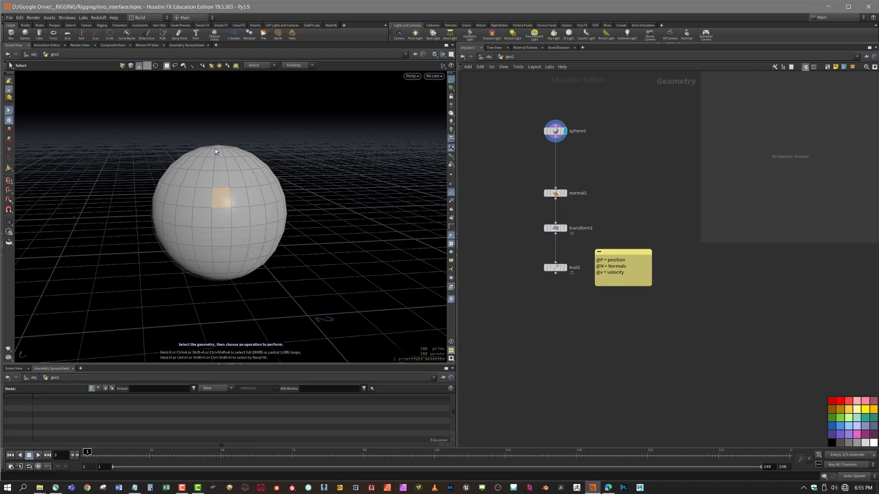
# Cycle the component selection through points, edges and primitives, selecting an edge and a primitive on the sphere's front
pyautogui.press('Escape')
pyautogui.moveTo(240, 156)
pyautogui.mouseDown()
pyautogui.moveTo(249, 178)
pyautogui.moveTo(228, 163)
pyautogui.mouseUp()
pyautogui.scroll(2, 227, 160)
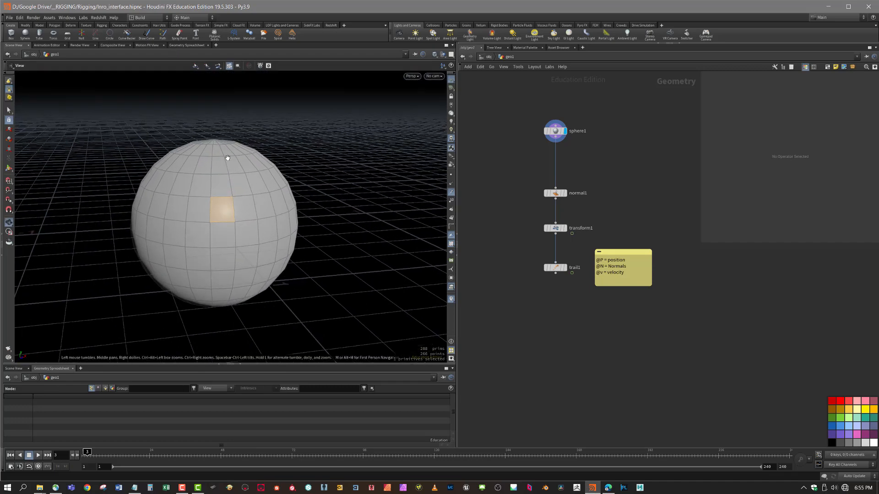
pyautogui.moveTo(204, 176); pyautogui.dragTo(222, 157, button='middle')
pyautogui.moveTo(222, 157); pyautogui.dragTo(249, 178)
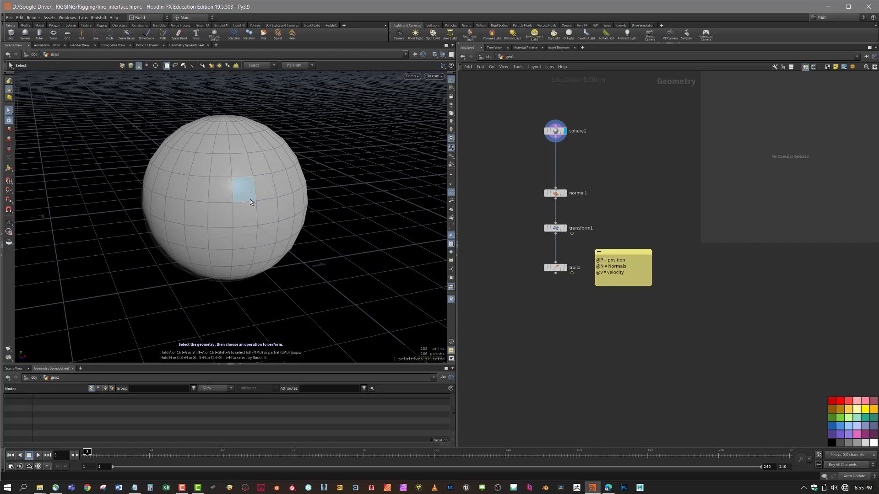
pyautogui.press('1')
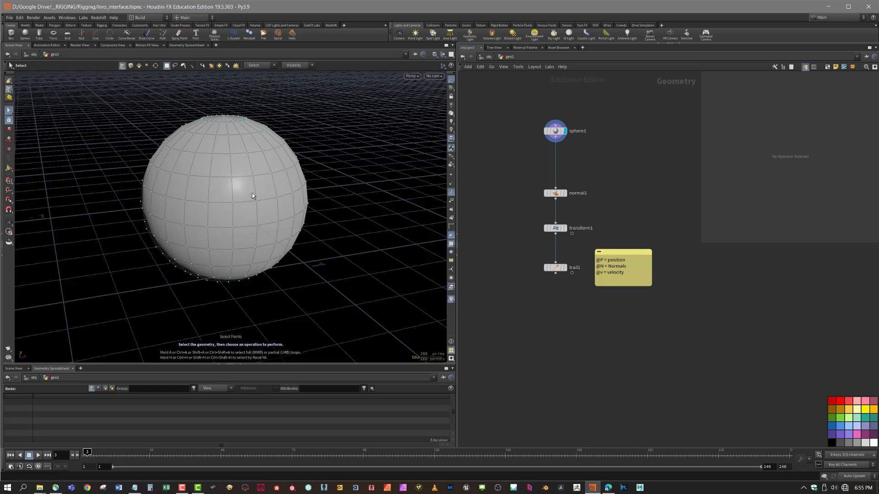
pyautogui.press('2')
pyautogui.click(252, 193)
pyautogui.press('3')
pyautogui.click(252, 196)
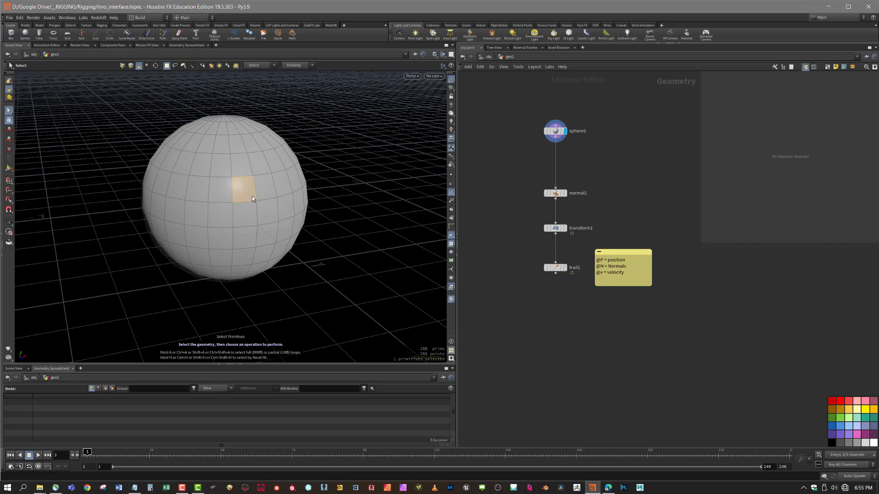
# Go up to the object level and return inside the geo1 network
pyautogui.press('1')
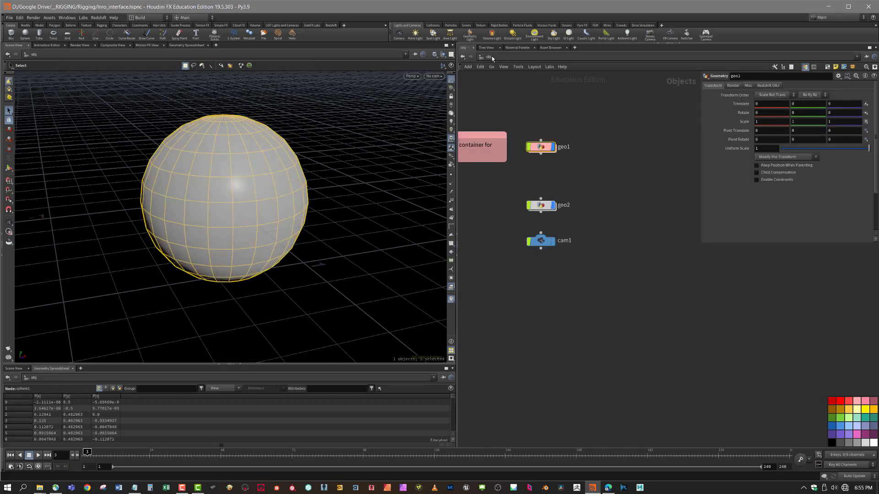
pyautogui.doubleClick(542, 149)
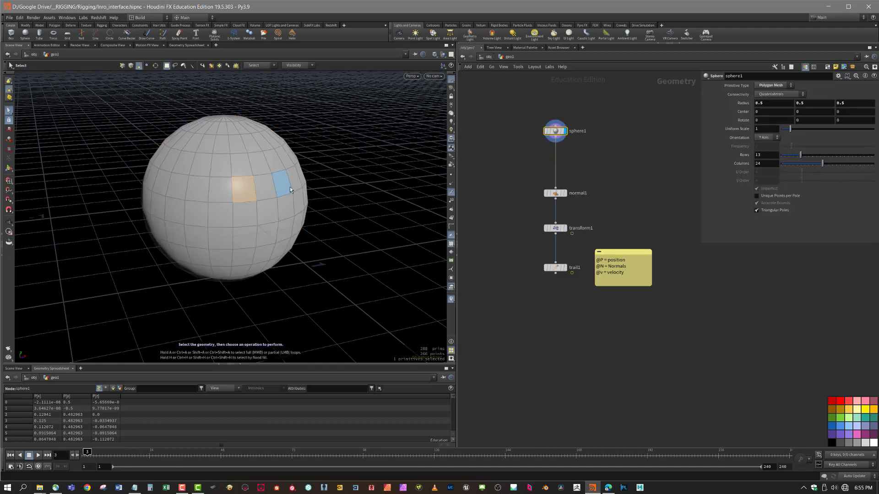
pyautogui.keyDown('alt'); pyautogui.moveTo(289, 187); pyautogui.dragTo(273, 204); pyautogui.keyUp('alt')
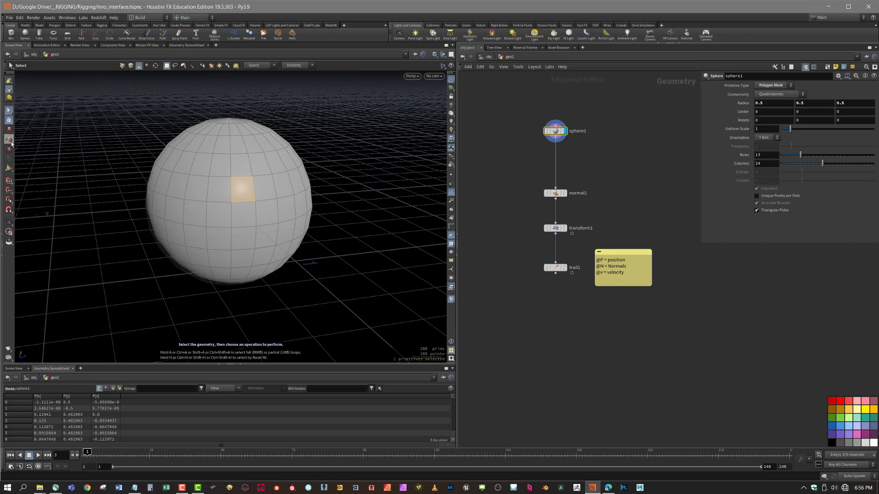
# Try moving the sphere's center to about -0.16 in X with the Handle tool, and undo the move
pyautogui.click(9, 168)
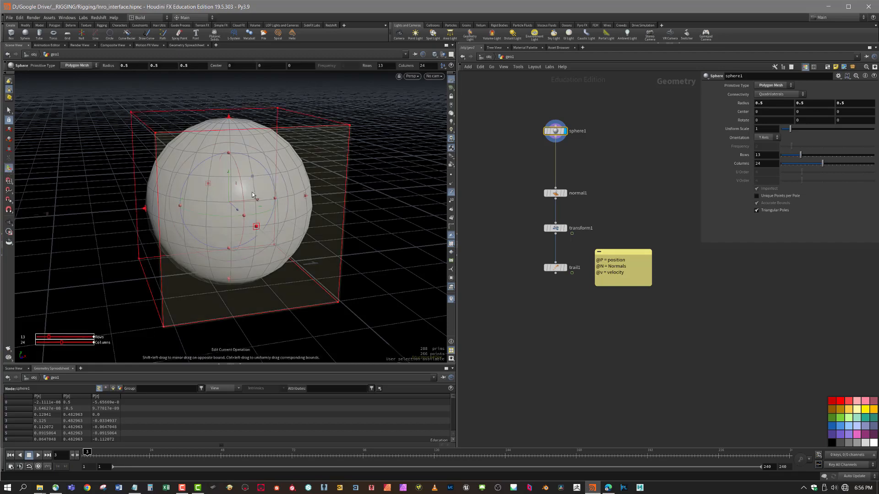
pyautogui.moveTo(256, 200)
pyautogui.mouseDown()
pyautogui.moveTo(277, 204)
pyautogui.moveTo(258, 205)
pyautogui.mouseUp()
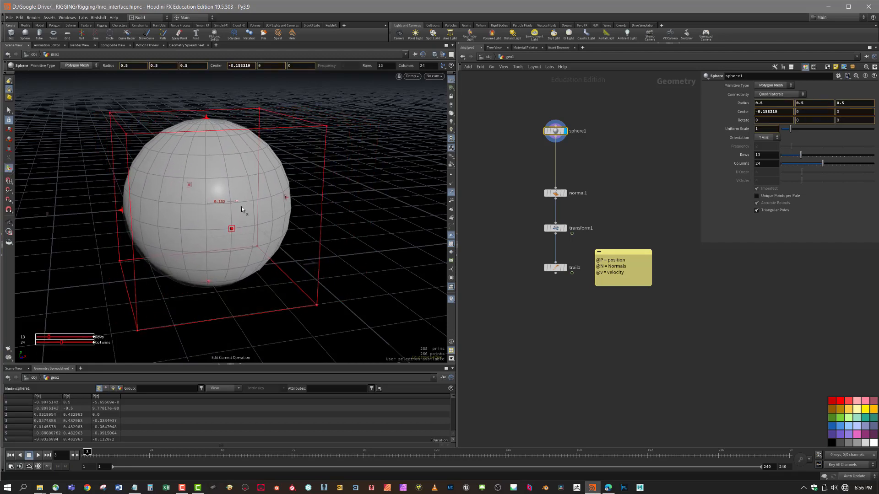
pyautogui.hotkey('ctrl', 'z')
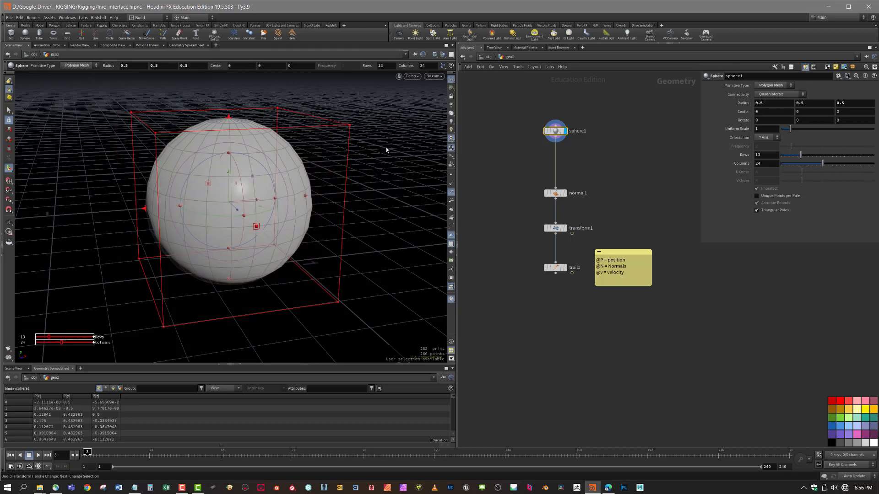
# Switch to point selection, try moving the sphere along Z with its handles, and undo the move
pyautogui.click(9, 111)
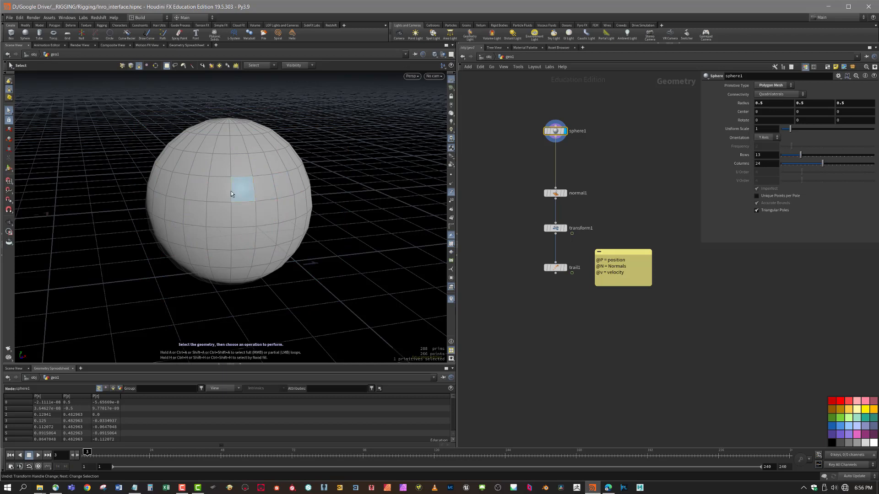
pyautogui.click(123, 65)
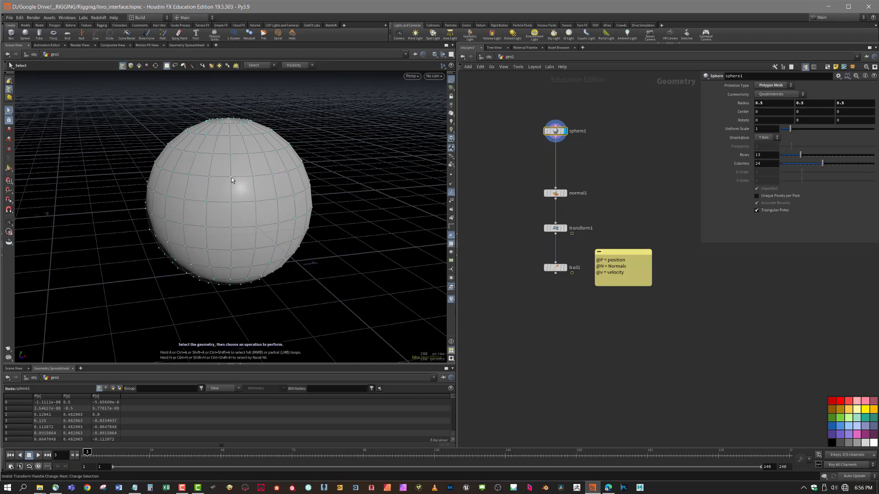
pyautogui.click(9, 168)
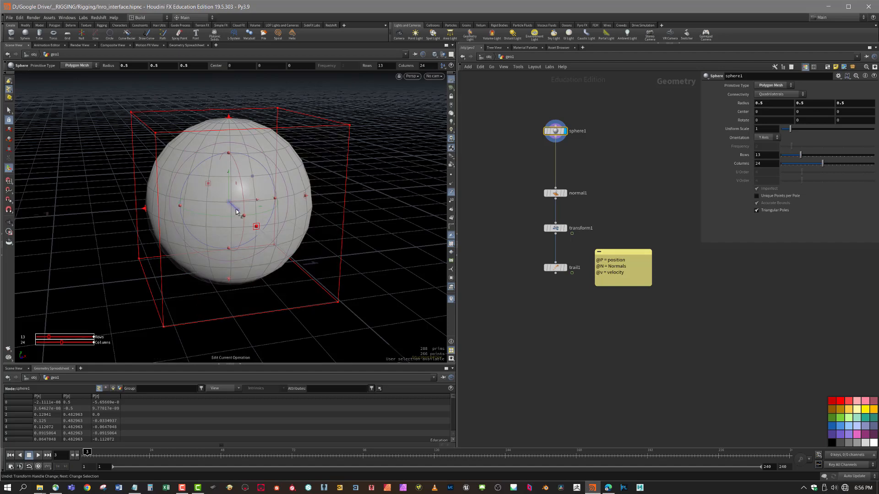
pyautogui.moveTo(236, 203); pyautogui.dragTo(238, 212)
pyautogui.hotkey('ctrl', 'z')
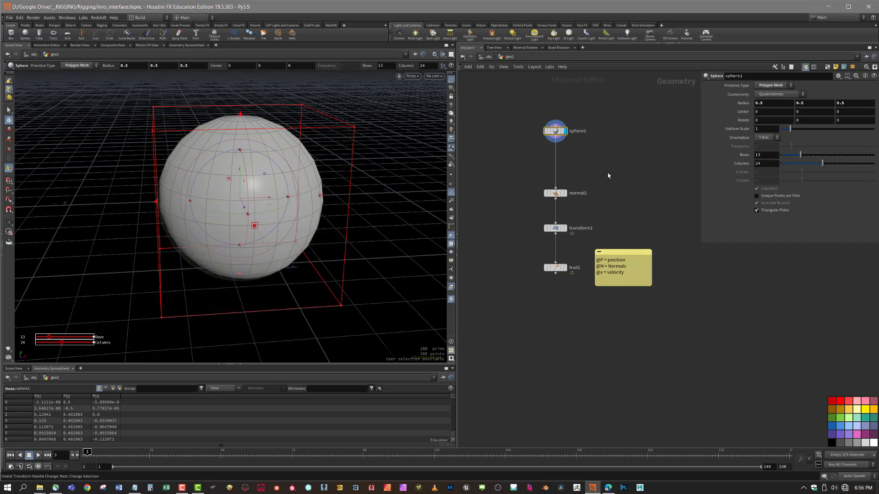
# Examine the geometry and property options offered for multi-snapping and grid snapping
pyautogui.keyDown('alt'); pyautogui.moveTo(290, 210); pyautogui.dragTo(296, 212); pyautogui.keyUp('alt')
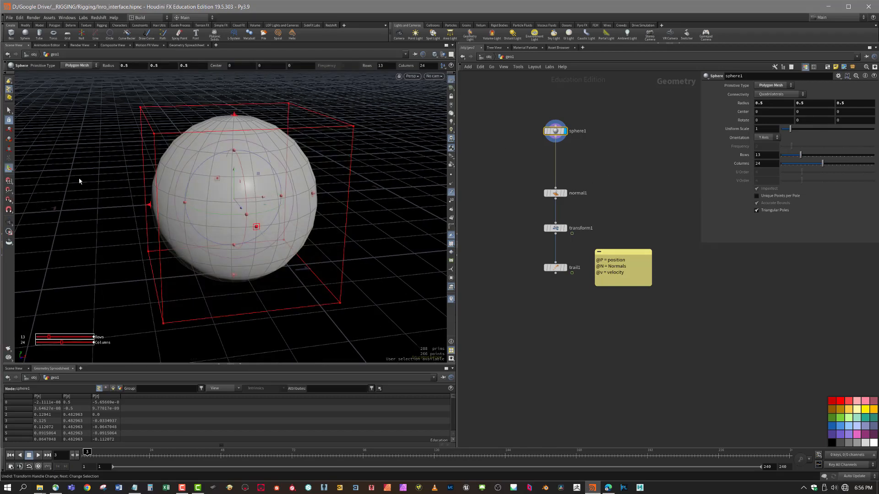
pyautogui.click(8, 181)
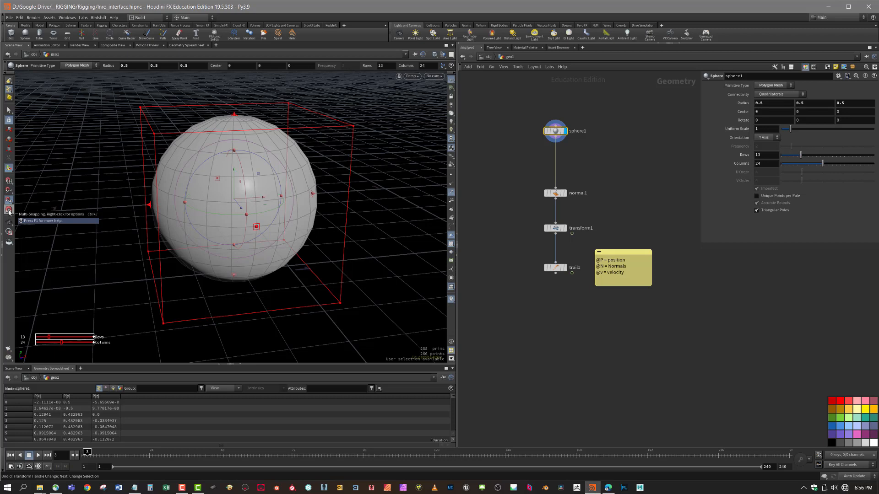
pyautogui.rightClick(9, 211)
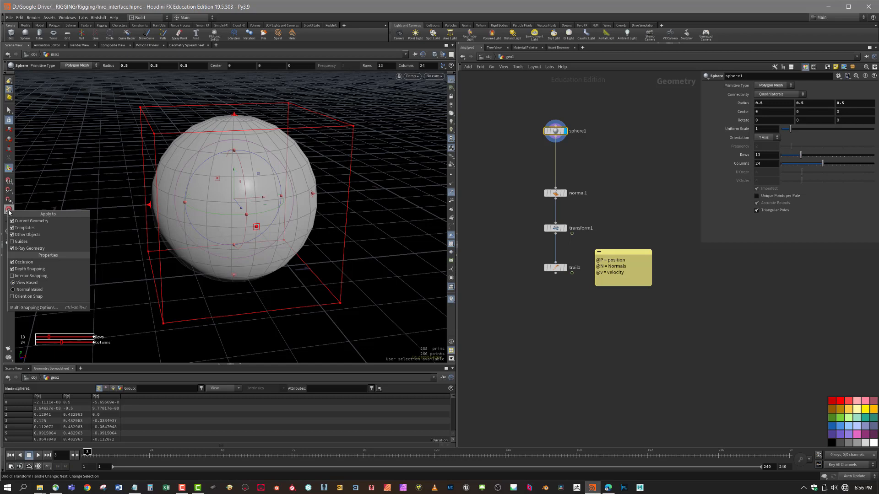
pyautogui.click(9, 211)
pyautogui.rightClick(9, 182)
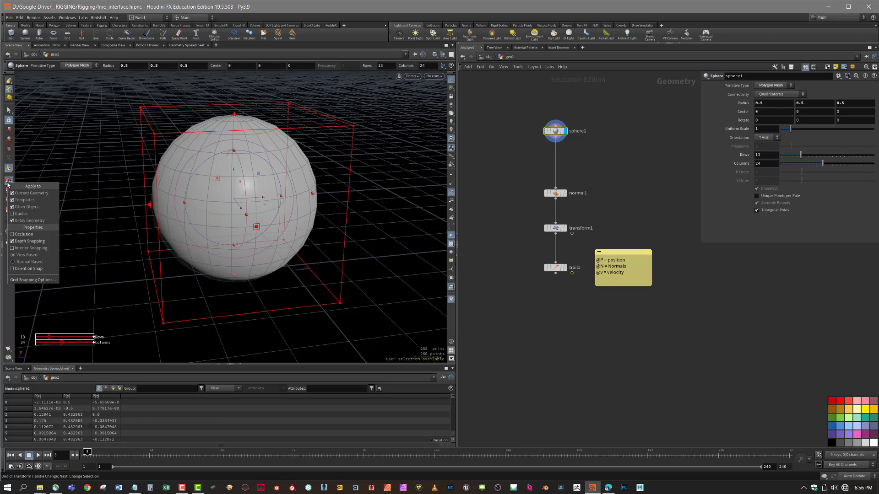
pyautogui.click(5, 182)
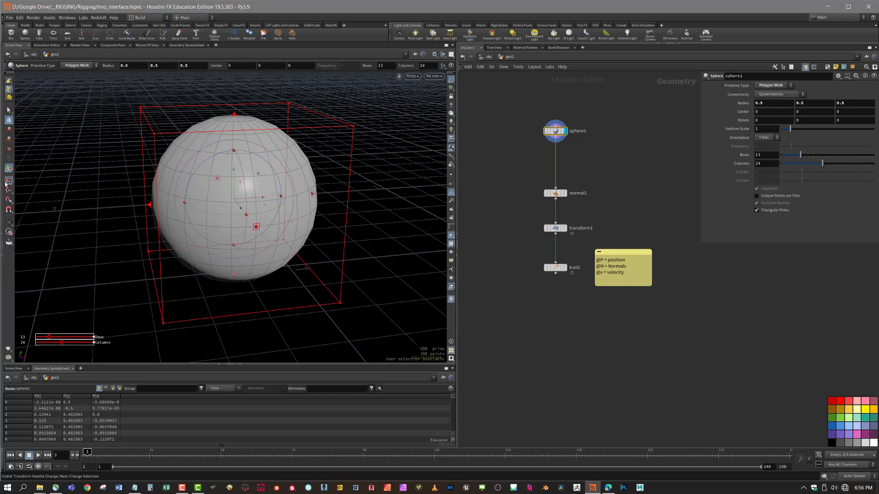
# Review the priorities, gravity and target settings in the Multi-Snapping options, and close the dialog
pyautogui.rightClick(10, 210)
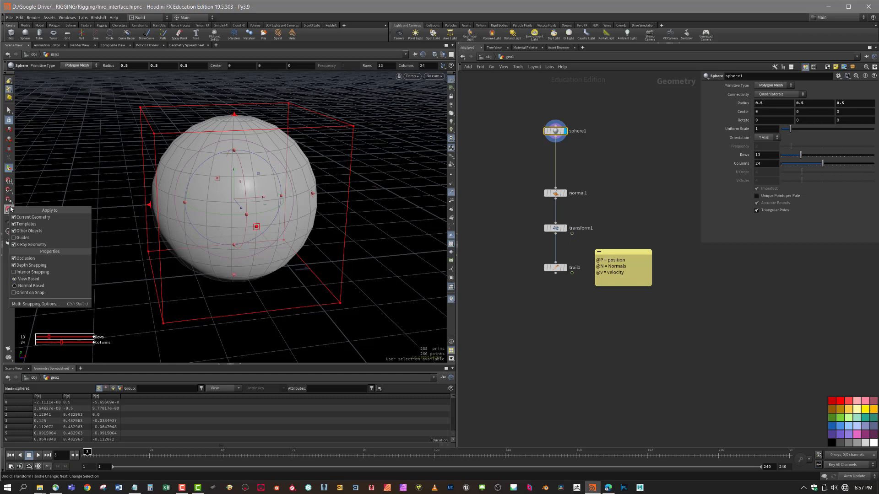
pyautogui.click(35, 304)
pyautogui.moveTo(55, 195); pyautogui.dragTo(109, 141)
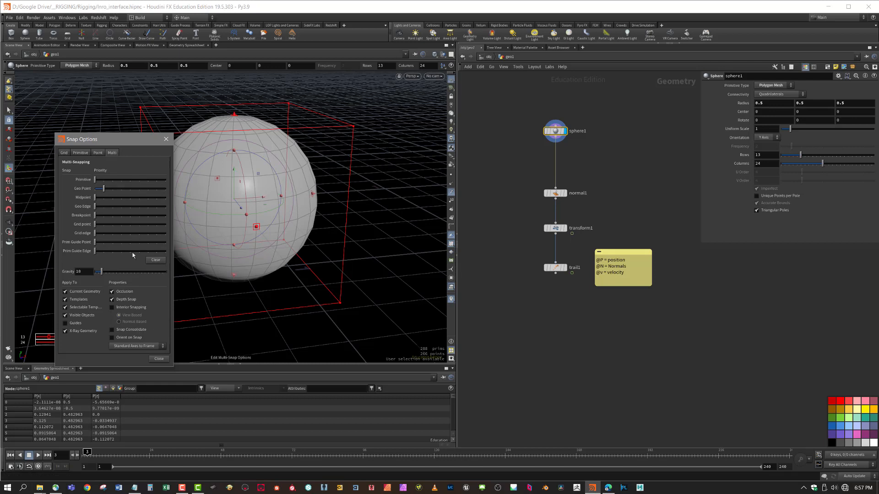
pyautogui.click(166, 140)
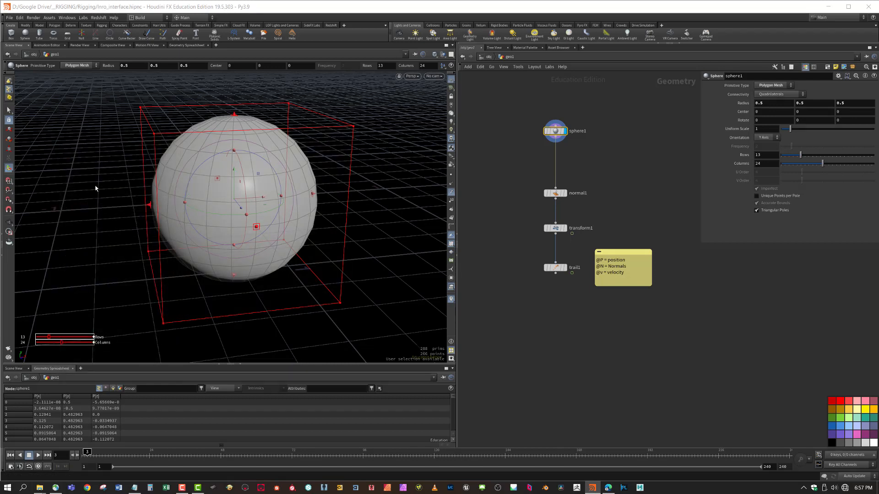
# Show the Animation Editor in place of the scene view
pyautogui.keyDown('alt'); pyautogui.moveTo(125, 215); pyautogui.dragTo(96, 218); pyautogui.keyUp('alt')
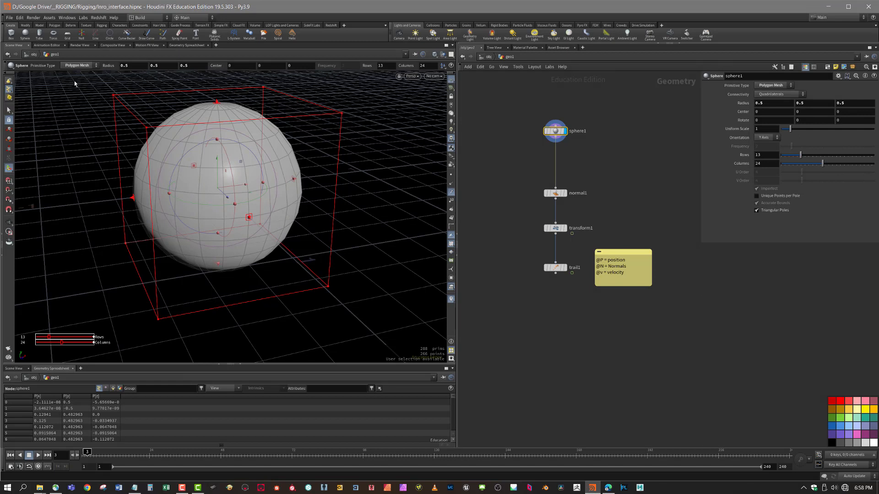
pyautogui.click(47, 45)
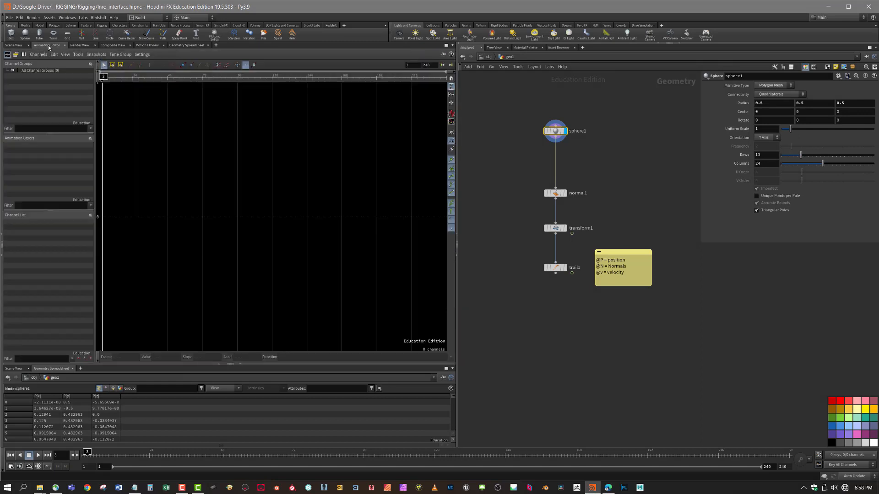
# Look through the Render View, Composite View, Motion FX View and Geometry Spreadsheet panes, and return to the Scene View
pyautogui.click(80, 46)
pyautogui.click(110, 46)
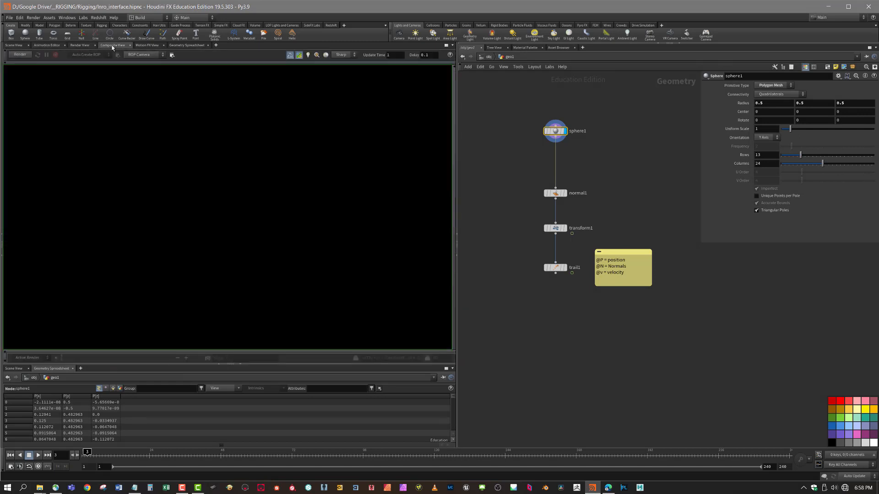
pyautogui.click(146, 46)
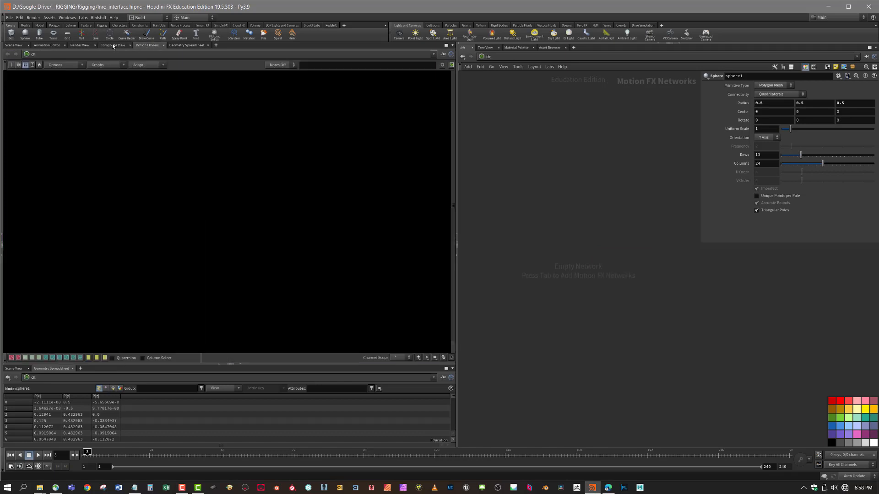
pyautogui.click(189, 46)
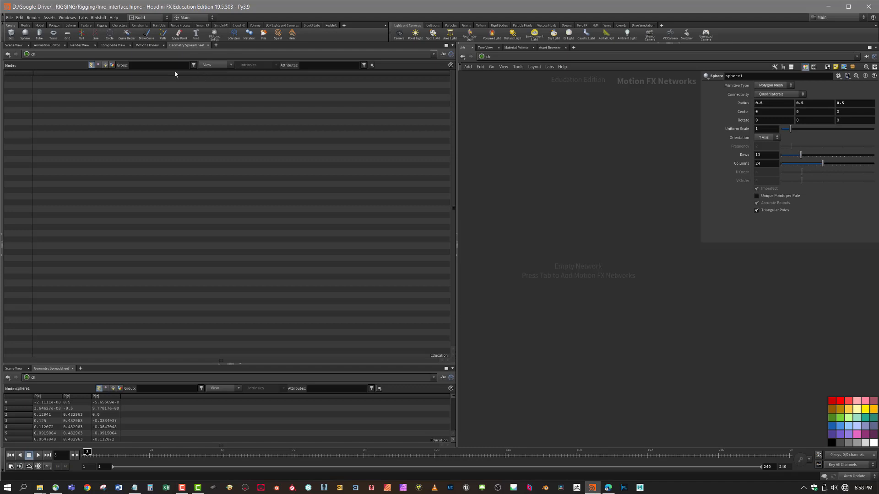
pyautogui.click(14, 45)
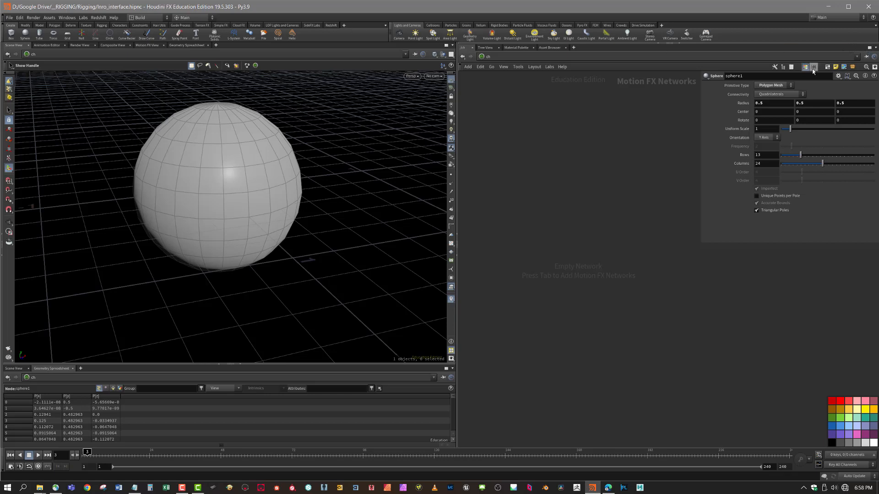
# Return the network editor to the object level and open the geo1 network
pyautogui.click(494, 60)
pyautogui.click(509, 93)
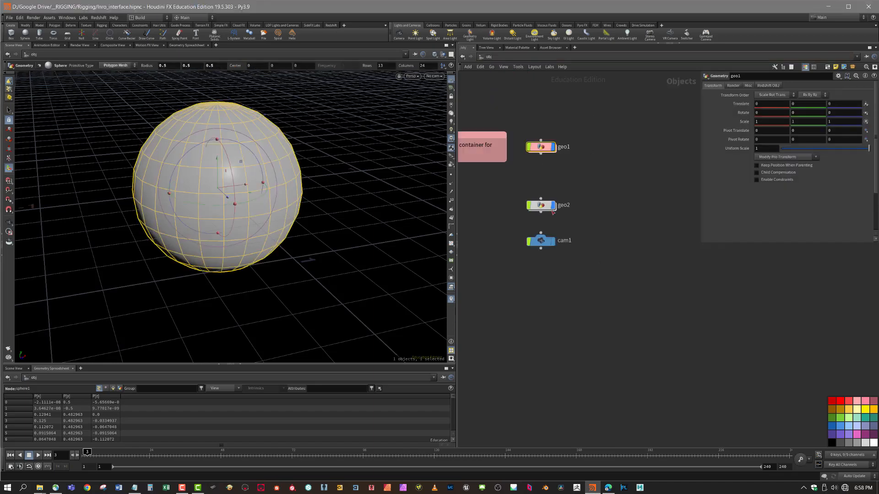
pyautogui.doubleClick(541, 147)
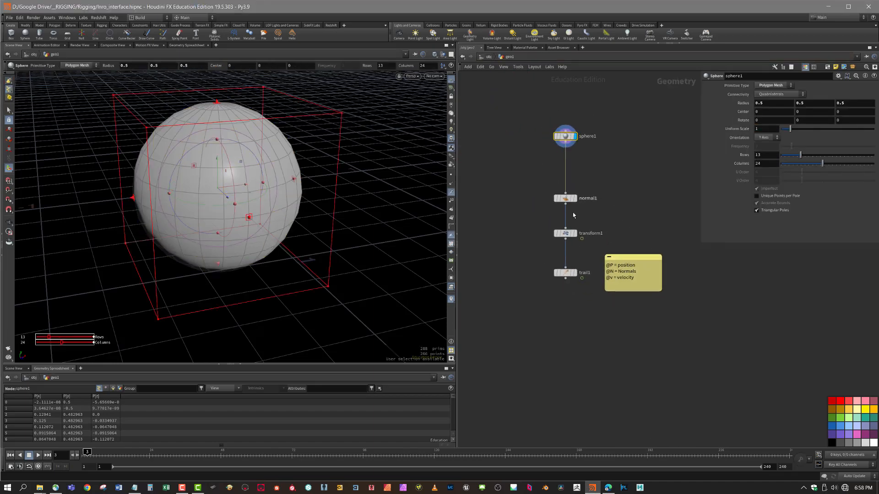
# Cut the wire between sphere1 and normal1, and reconnect the two nodes
pyautogui.moveTo(556, 130)
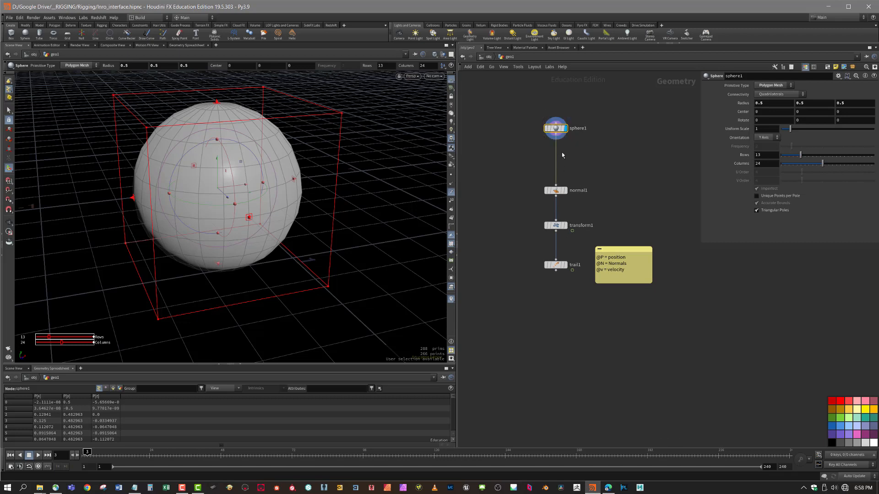
pyautogui.press('y')
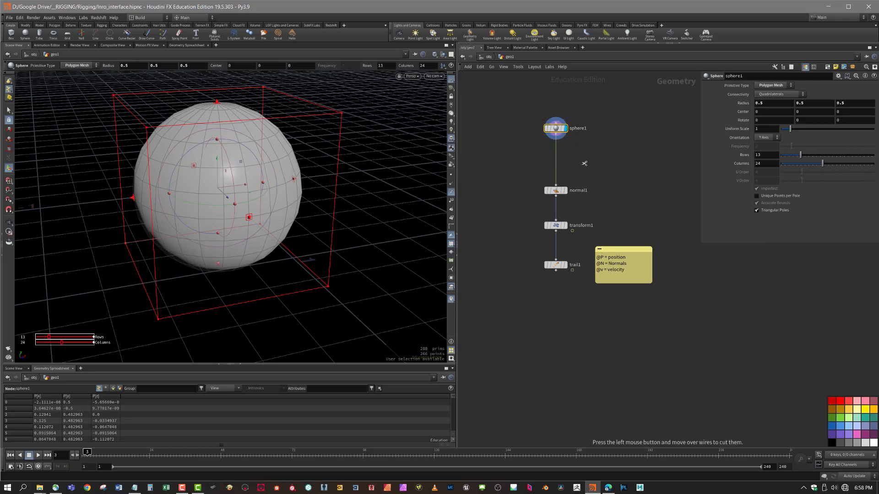
pyautogui.moveTo(584, 163); pyautogui.dragTo(491, 173)
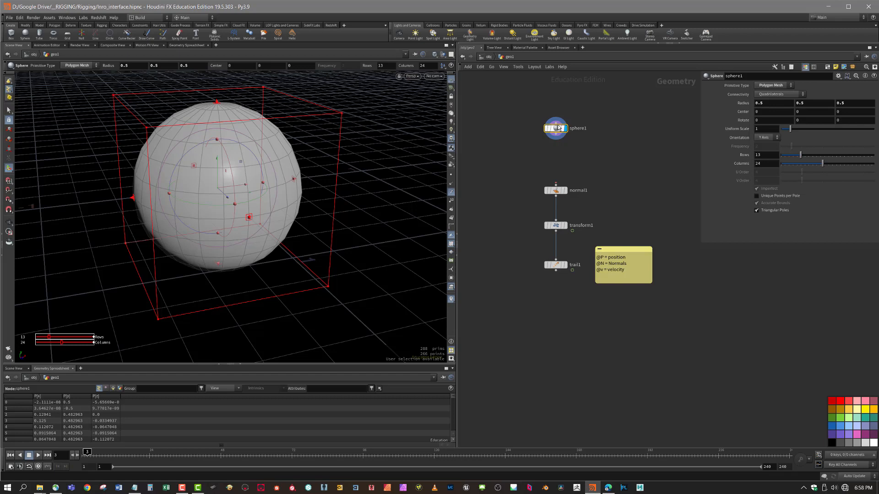
pyautogui.moveTo(556, 138); pyautogui.dragTo(556, 184)
# Compare the Wireframe, Hidden Line Ghost, Smooth Shaded, Flat Shaded and MatCap Shaded display modes, and restore Smooth Wire Shaded
pyautogui.press('w')
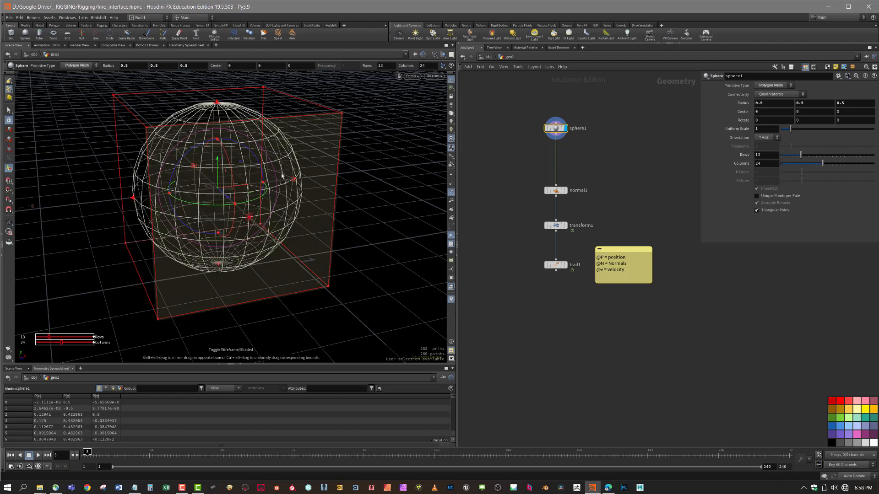
pyautogui.press('w')
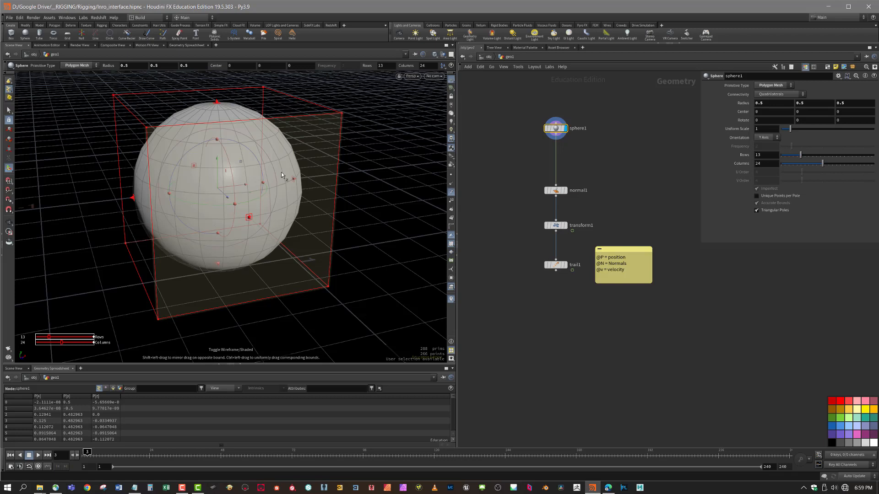
pyautogui.click(435, 56)
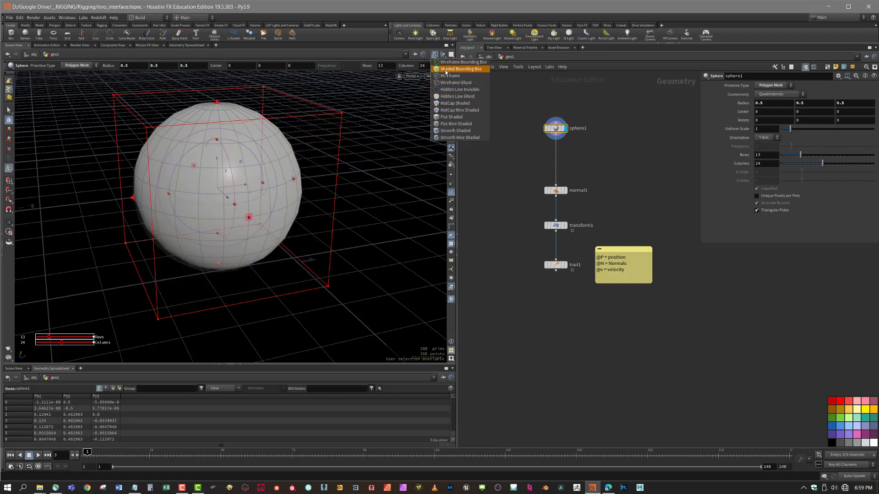
pyautogui.click(457, 96)
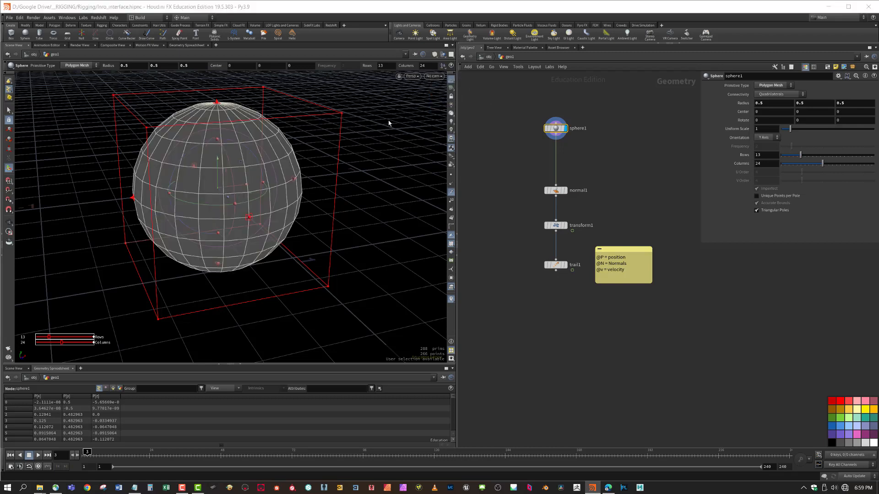
pyautogui.click(434, 55)
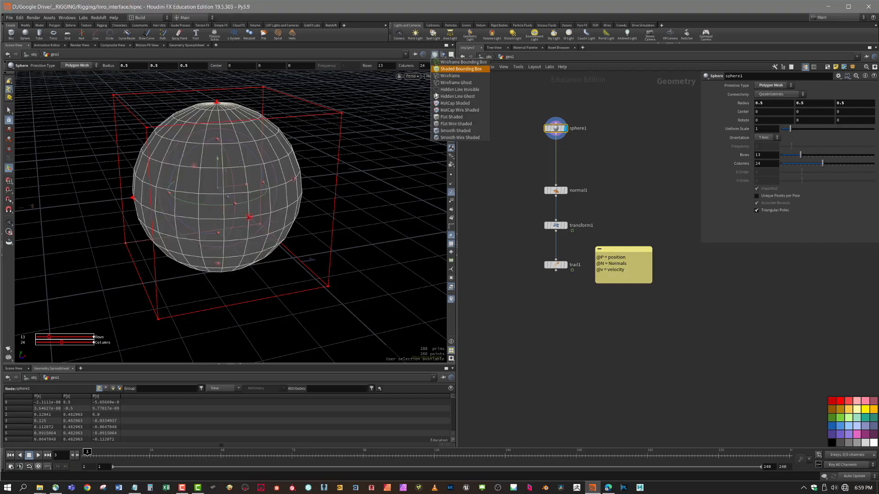
pyautogui.click(438, 132)
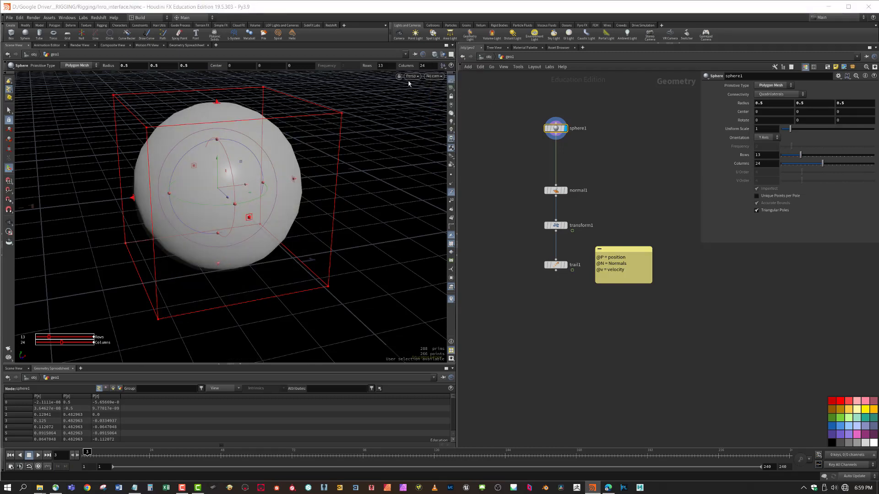
pyautogui.click(435, 55)
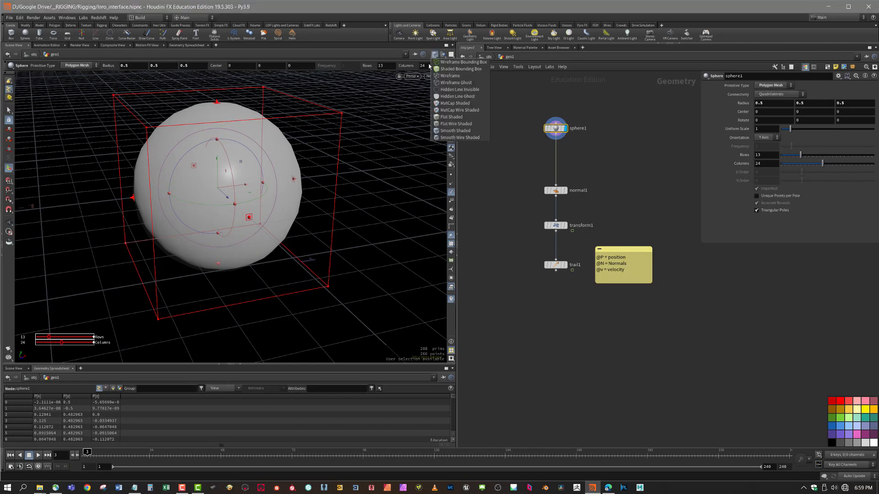
pyautogui.click(456, 117)
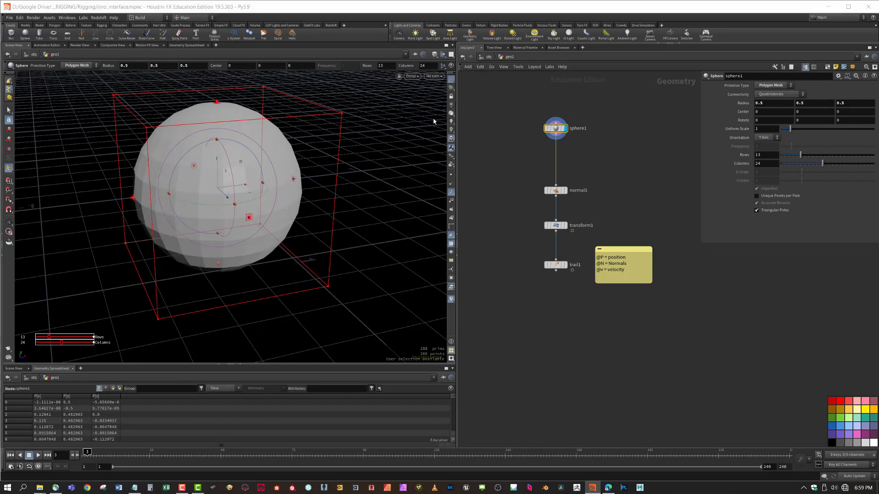
pyautogui.click(435, 56)
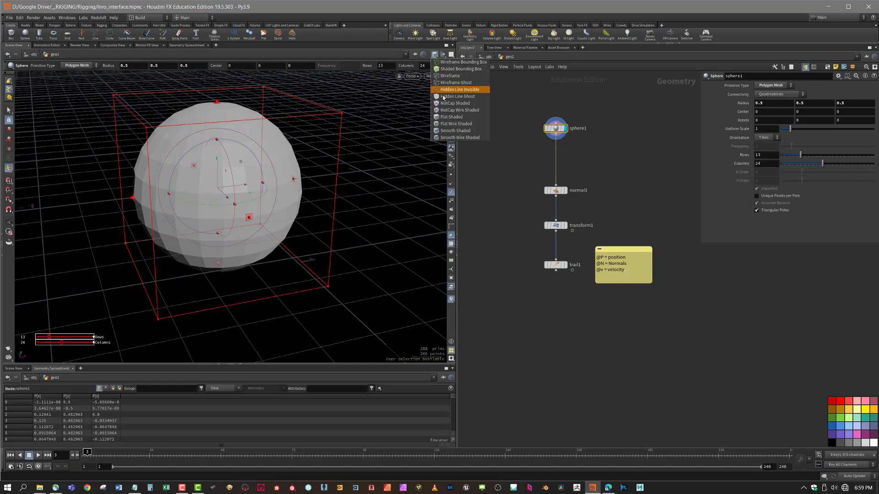
pyautogui.click(456, 106)
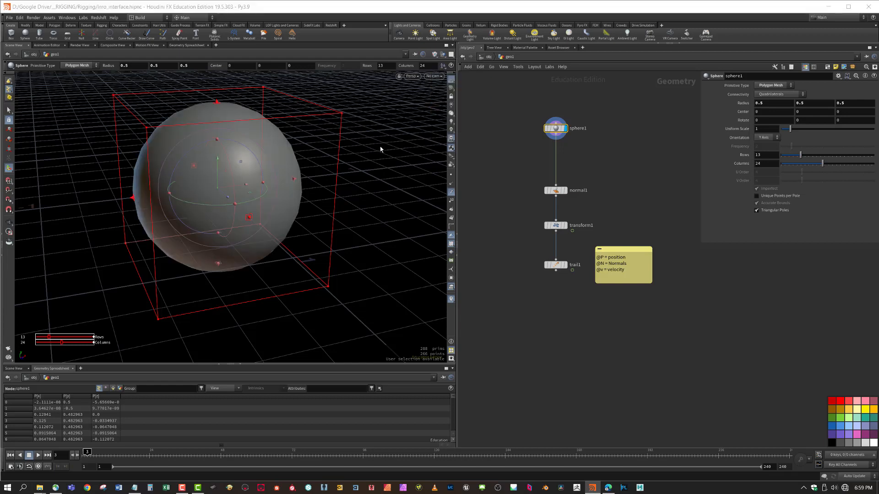
pyautogui.click(435, 55)
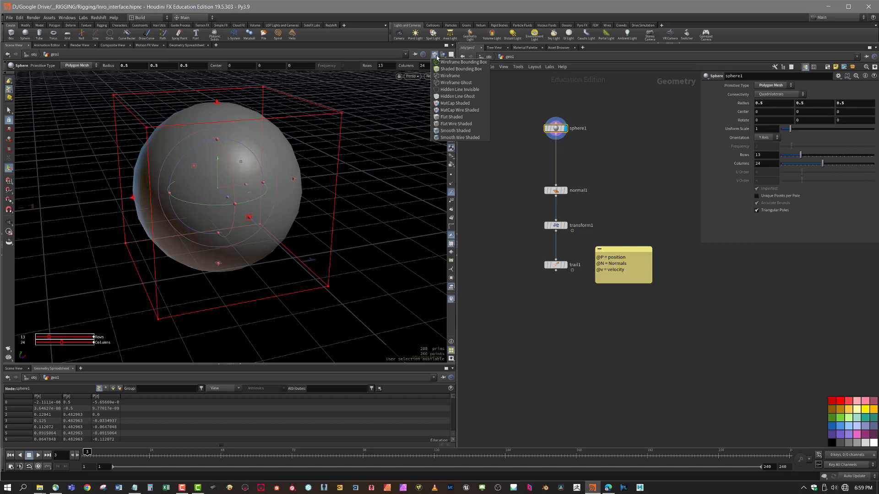
pyautogui.click(460, 137)
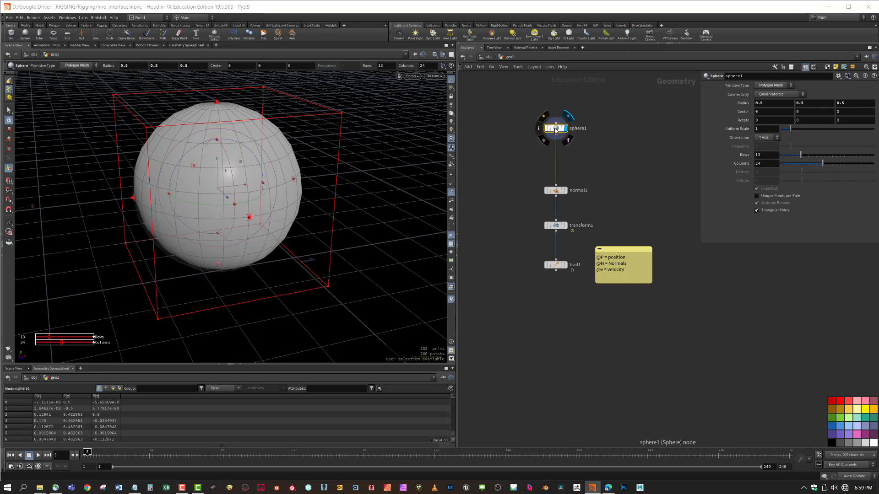
# Offset normal1 to the side of the node chain and straighten its input and output wires with two network dots
pyautogui.moveTo(557, 131)
pyautogui.mouseDown()
pyautogui.moveTo(564, 128)
pyautogui.moveTo(556, 140)
pyautogui.mouseUp()
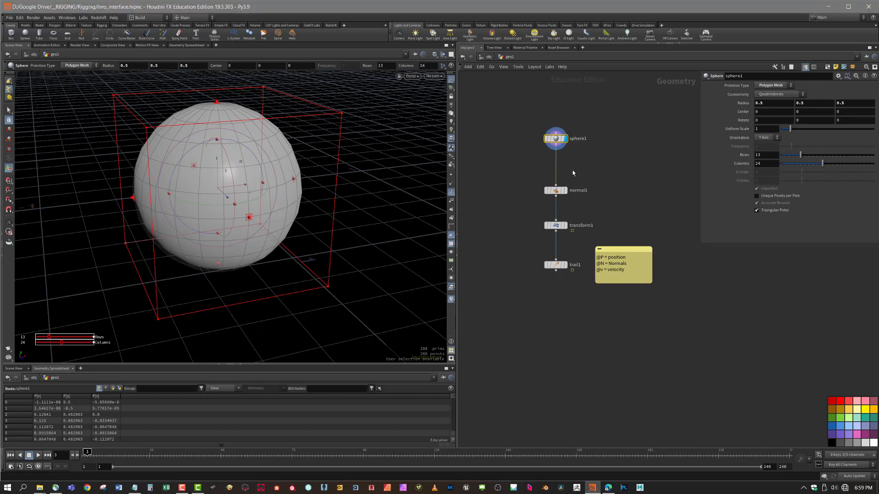
pyautogui.moveTo(557, 193); pyautogui.dragTo(659, 191)
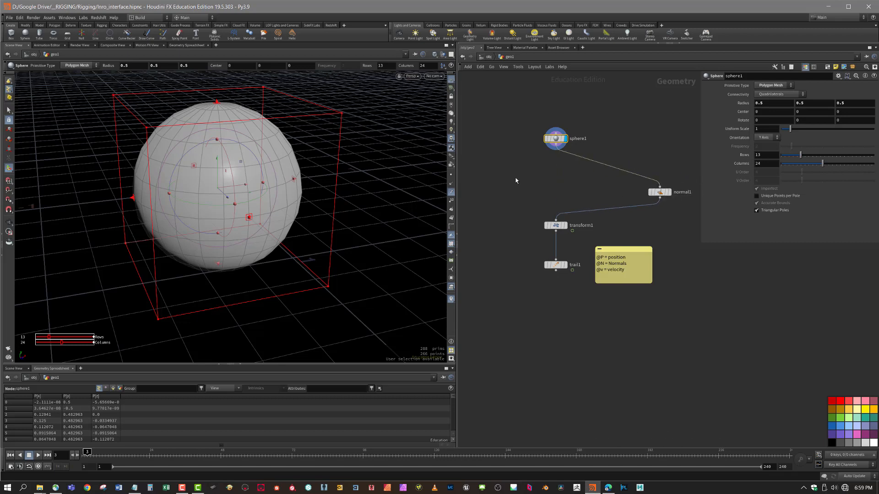
pyautogui.keyDown('alt'); pyautogui.click(605, 165); pyautogui.keyUp('alt')
pyautogui.moveTo(605, 166); pyautogui.dragTo(660, 150)
pyautogui.keyDown('alt'); pyautogui.click(613, 208); pyautogui.keyUp('alt')
pyautogui.moveTo(613, 208); pyautogui.dragTo(663, 217)
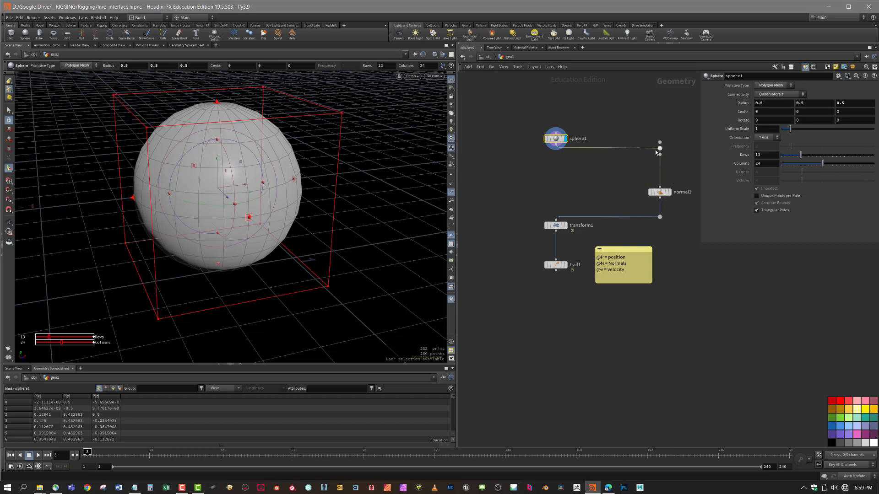
pyautogui.moveTo(660, 192); pyautogui.dragTo(660, 182)
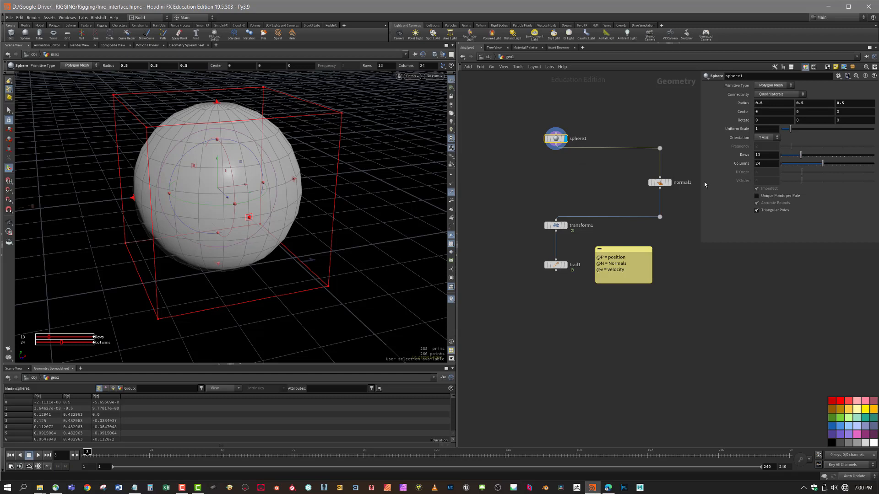
# Set the display flag on transform1 and, after it, on trail1 to view each node's output
pyautogui.click(669, 183)
pyautogui.click(564, 225)
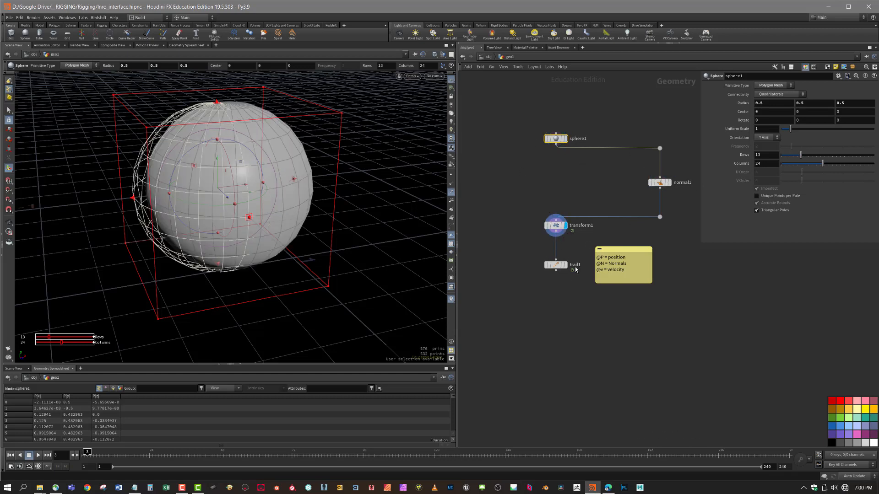
pyautogui.click(566, 269)
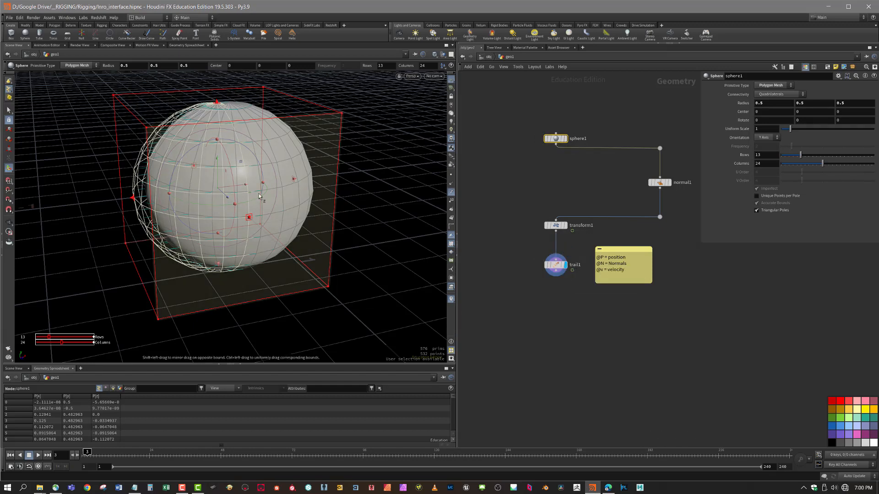
# Move the timeline to frame 10 and frame both the original sphere and its displaced copy in the viewport
pyautogui.press('Escape')
pyautogui.moveTo(239, 188); pyautogui.dragTo(273, 218)
pyautogui.press('Return')
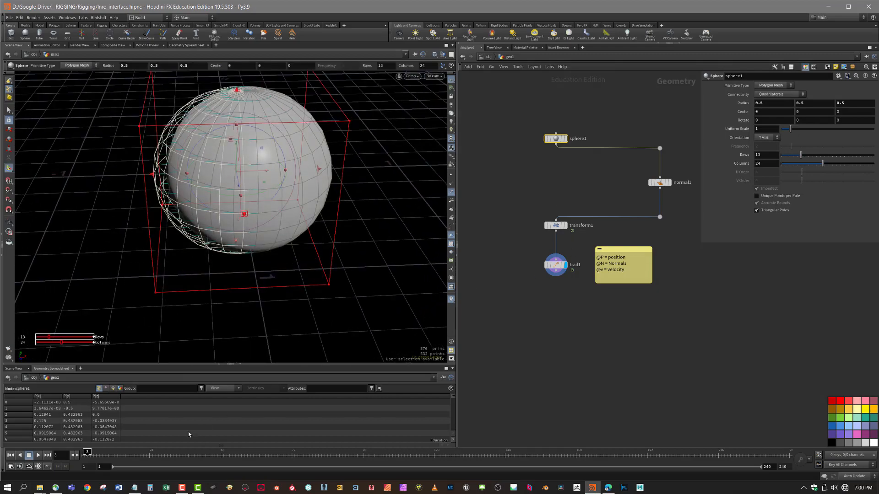
pyautogui.moveTo(88, 453); pyautogui.dragTo(108, 452)
pyautogui.keyDown('alt'); pyautogui.moveTo(277, 268); pyautogui.dragTo(224, 280, button='right'); pyautogui.keyUp('alt')
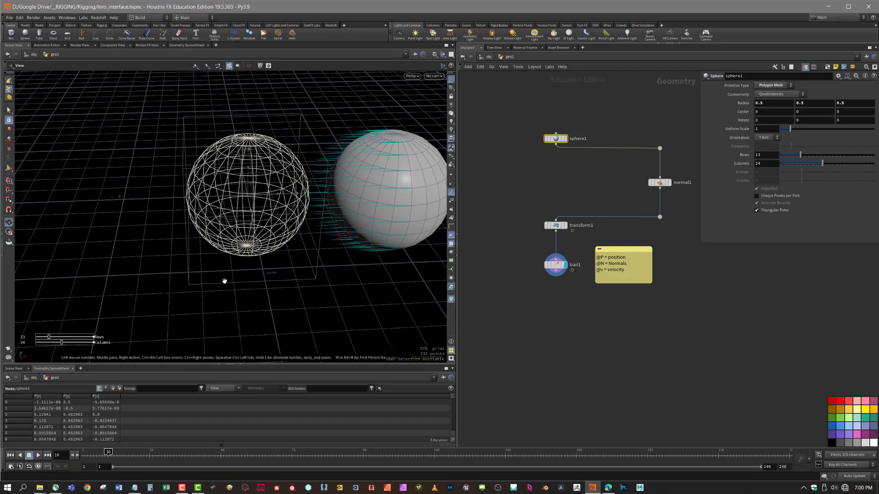
pyautogui.keyDown('alt'); pyautogui.moveTo(247, 291); pyautogui.dragTo(218, 297, button='middle'); pyautogui.keyUp('alt')
pyautogui.keyDown('alt'); pyautogui.moveTo(218, 297); pyautogui.dragTo(218, 290); pyautogui.keyUp('alt')
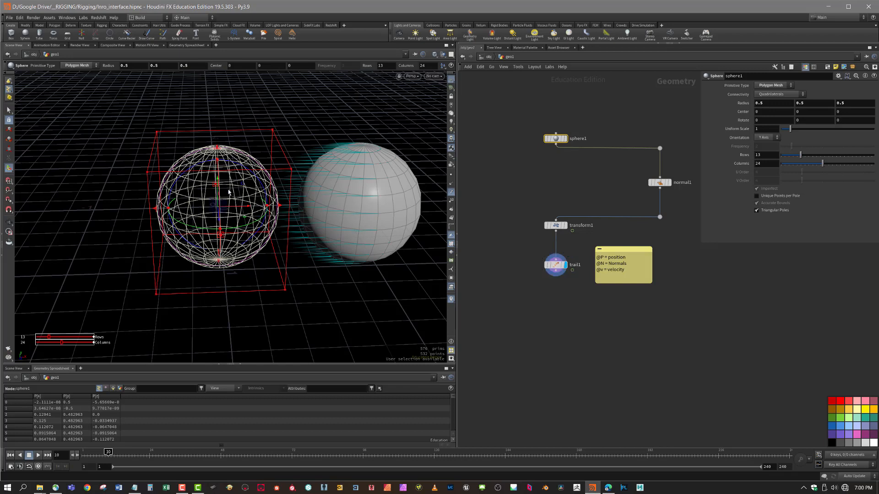
# Template sphere1 beside the displayed trail1 output, briefly template normal1 as well, and turn sphere1's template flag off
pyautogui.click(564, 139)
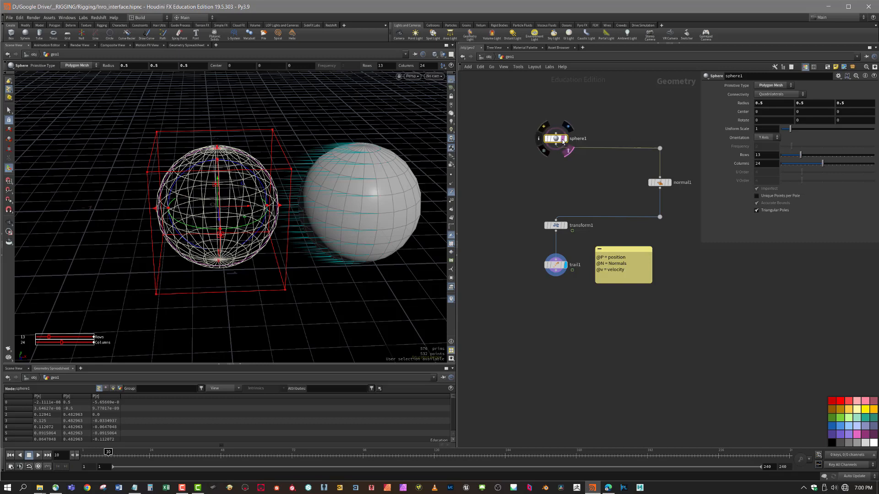
pyautogui.moveTo(318, 202)
pyautogui.keyDown('alt'); pyautogui.mouseDown()
pyautogui.moveTo(314, 191)
pyautogui.moveTo(316, 209)
pyautogui.mouseUp(); pyautogui.keyUp('alt')
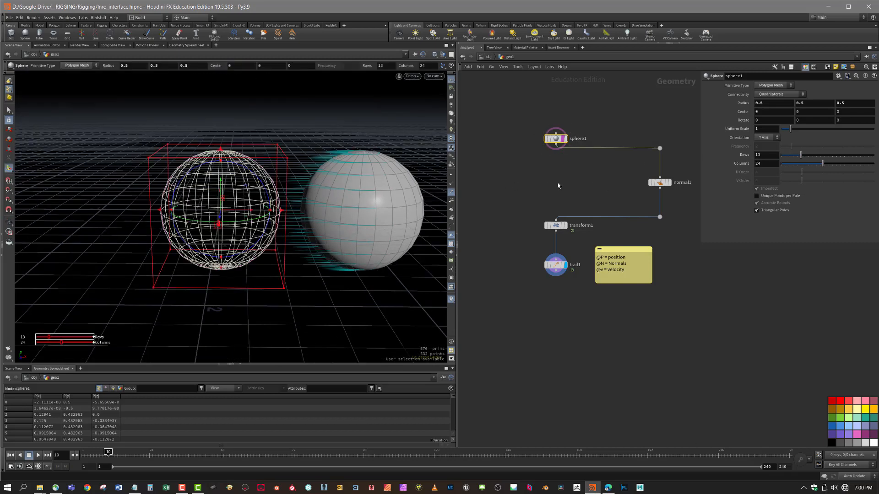
pyautogui.click(667, 182)
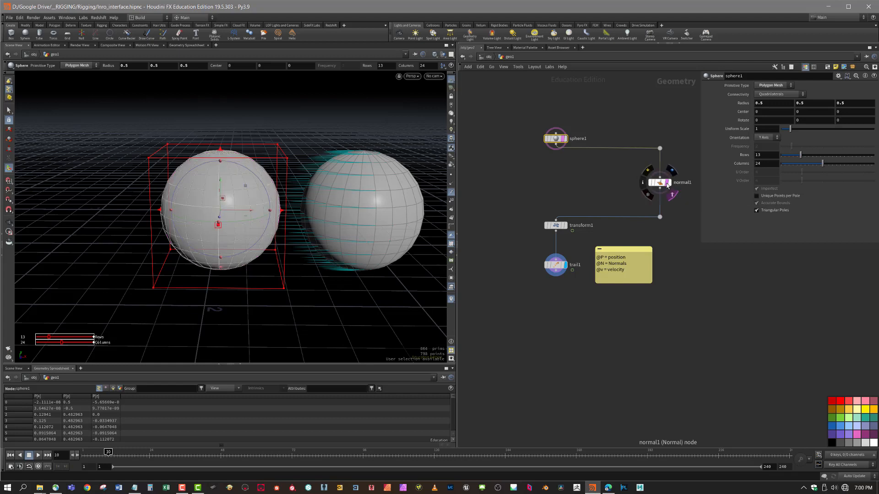
pyautogui.click(563, 141)
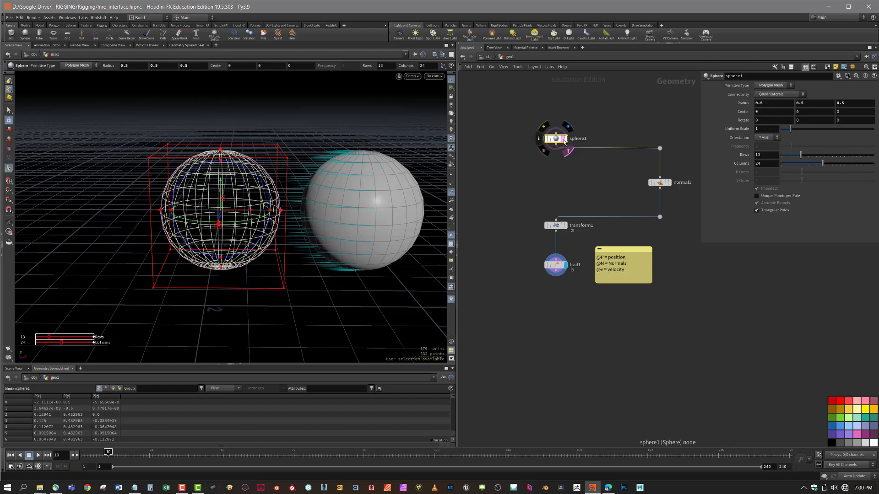
pyautogui.click(566, 145)
pyautogui.click(566, 144)
# Turn on normal1's template flag and compare the viewport with normal1 selected and with sphere1 selected
pyautogui.moveTo(668, 186)
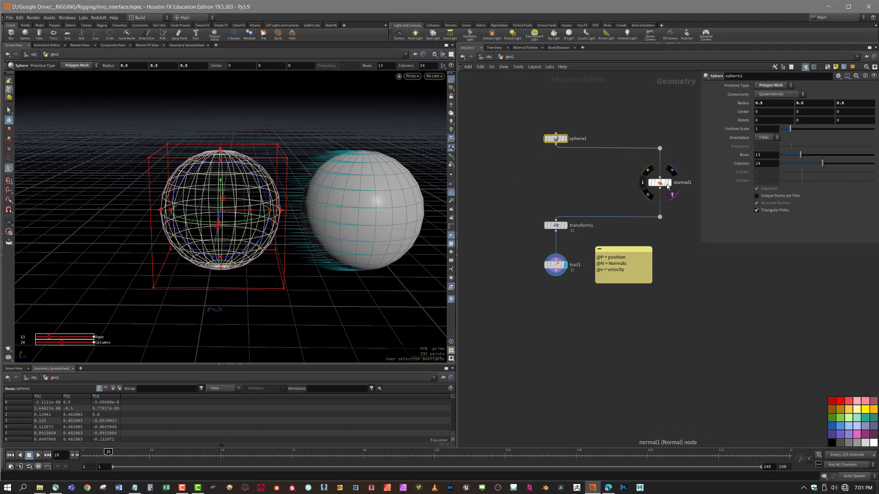
pyautogui.click(667, 185)
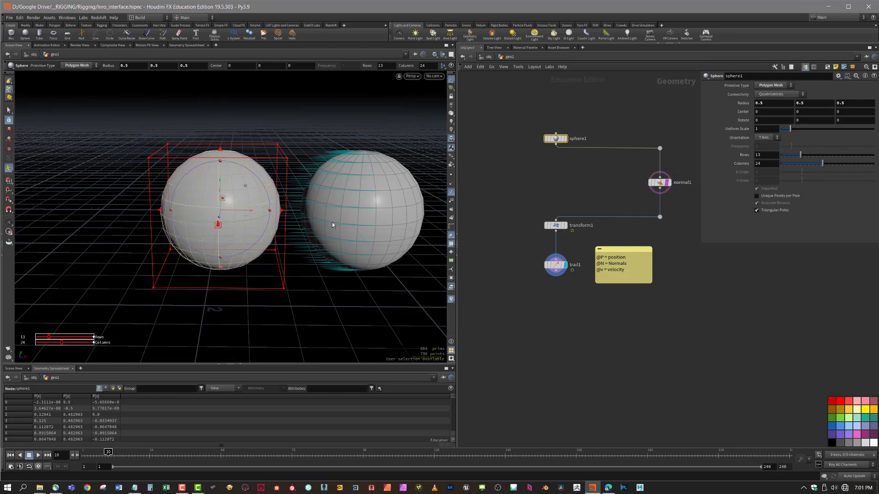
pyautogui.click(659, 184)
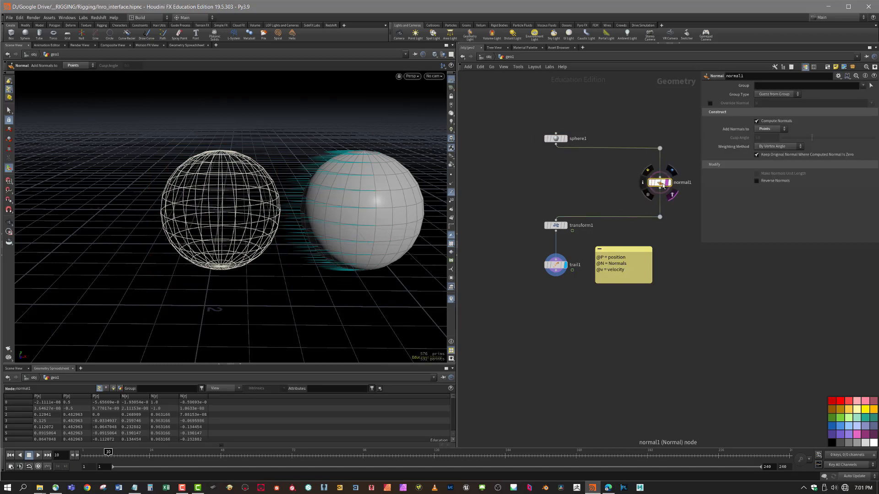
pyautogui.click(557, 139)
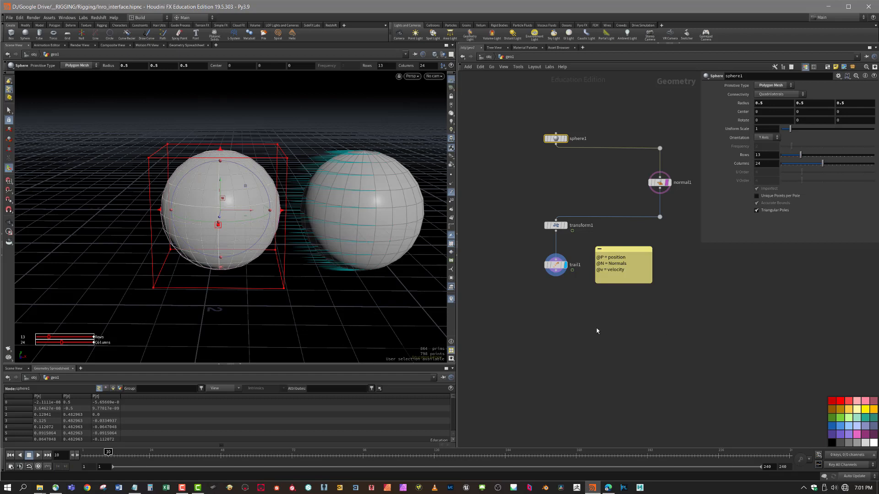
# Shift and shrink the attribute sticky note slightly, toggle normal1's template flag to compare the views, and leave the flag off
pyautogui.moveTo(624, 283); pyautogui.dragTo(631, 253)
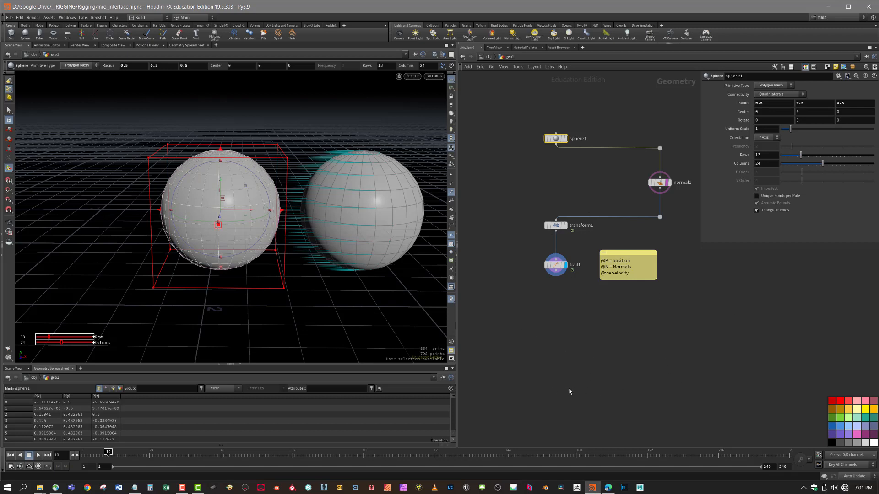
pyautogui.moveTo(670, 183)
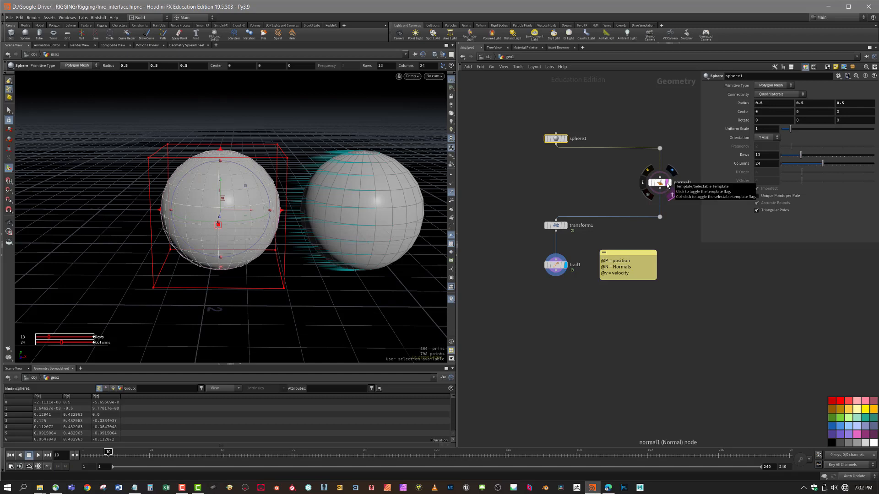
pyautogui.click(668, 185)
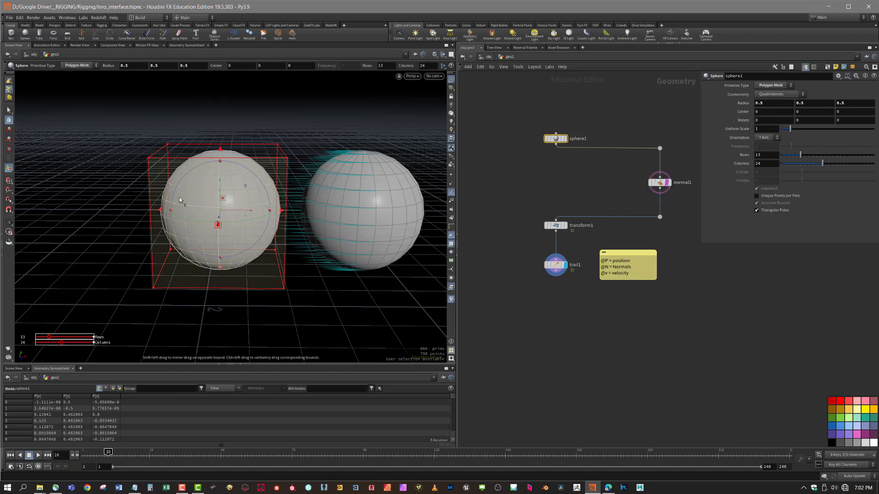
pyautogui.click(668, 185)
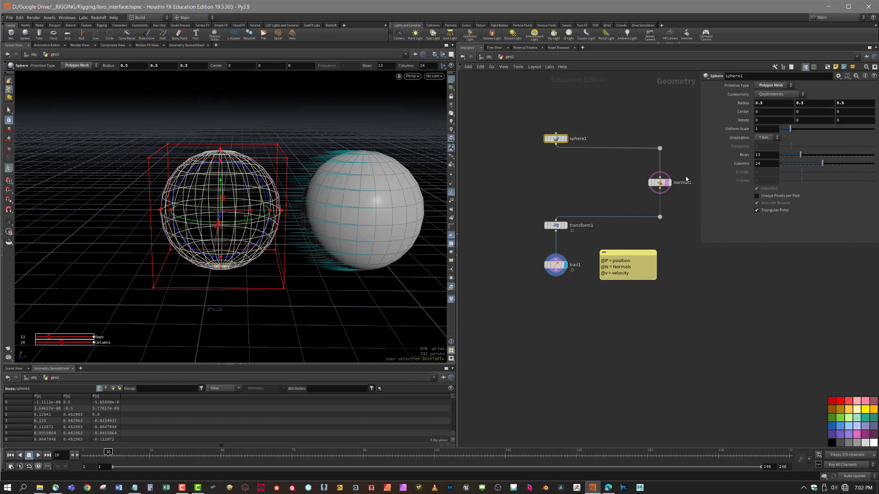
pyautogui.click(658, 189)
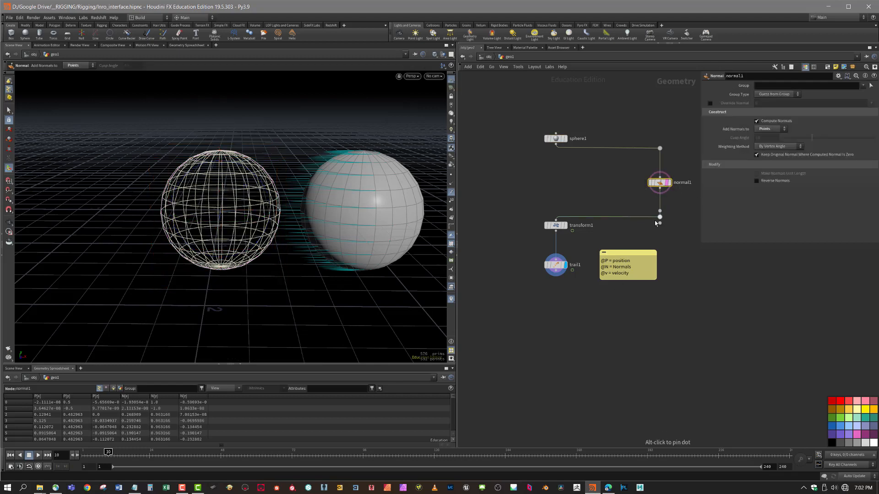
pyautogui.click(668, 184)
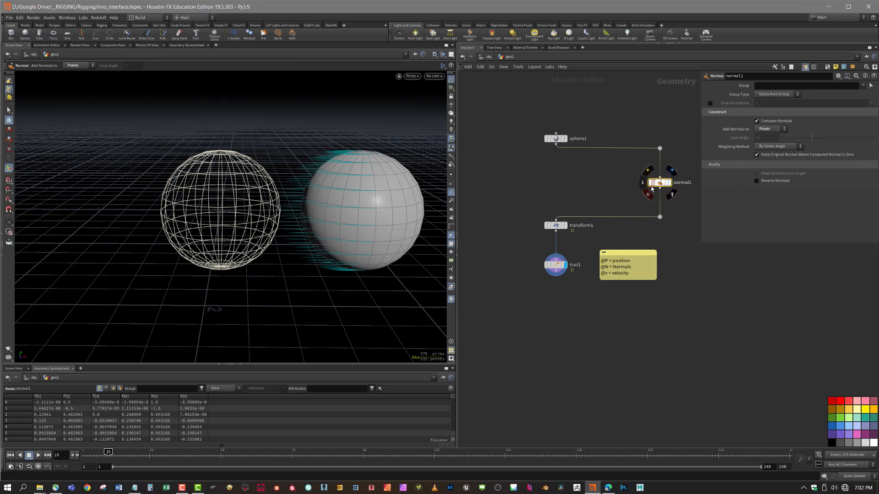
# Display point normals in the viewport and toggle the bypass on normal1 to compare the normals, leaving the node bypassed
pyautogui.click(451, 183)
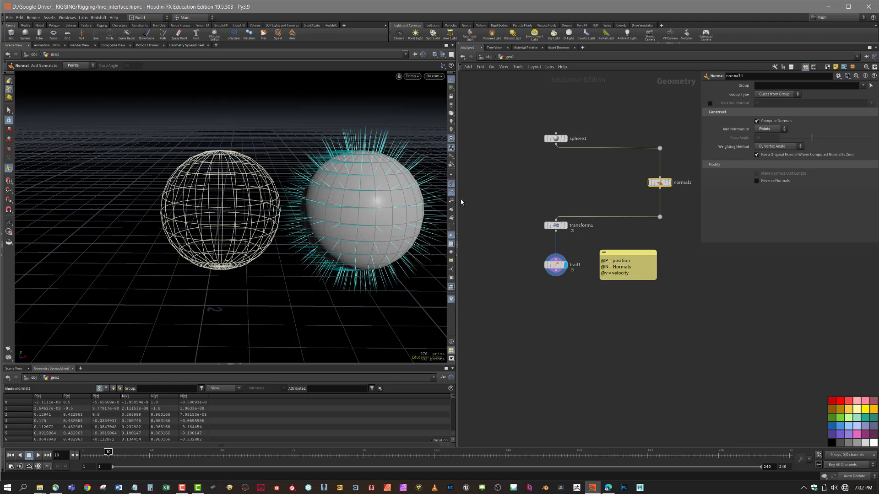
pyautogui.moveTo(651, 183)
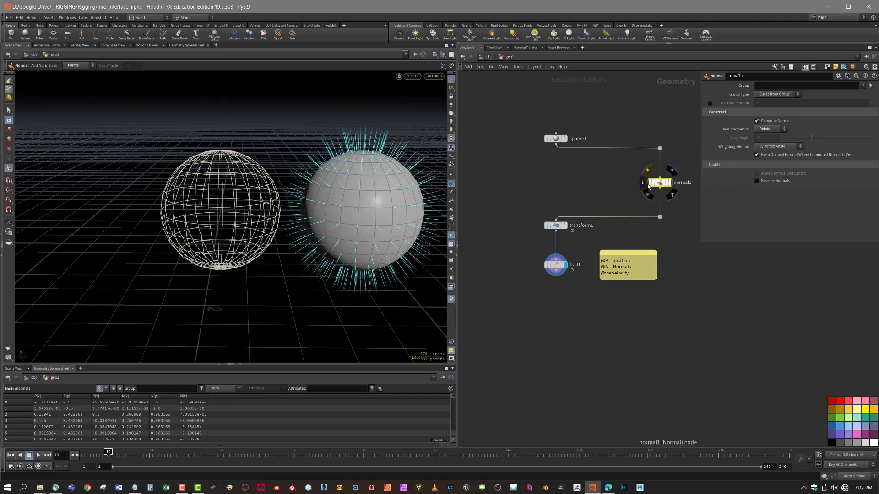
pyautogui.press('q')
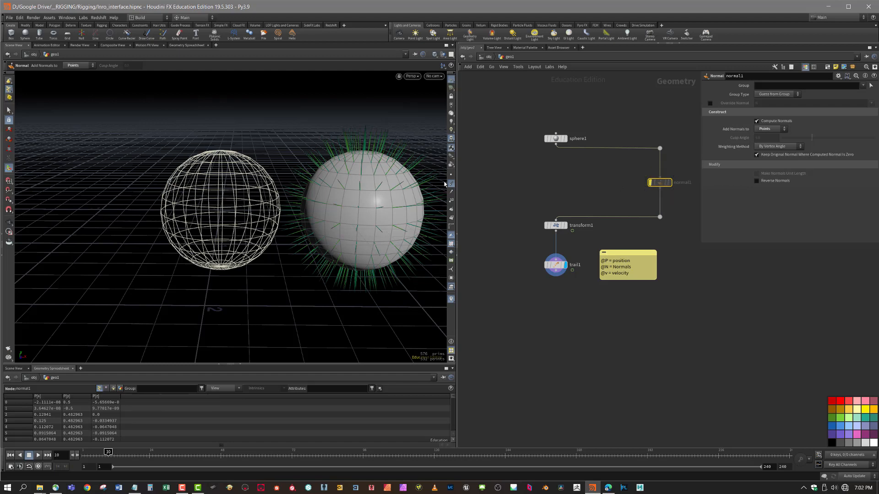
pyautogui.click(451, 184)
pyautogui.click(451, 185)
pyautogui.moveTo(651, 185)
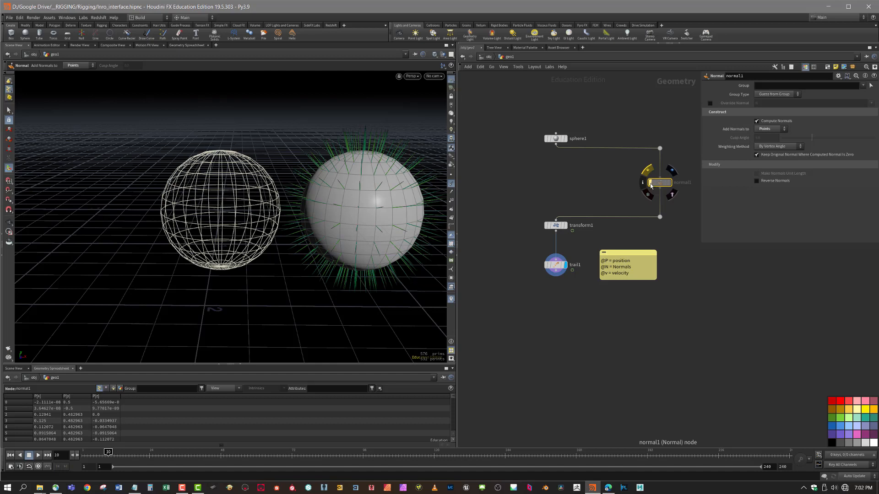
pyautogui.click(651, 184)
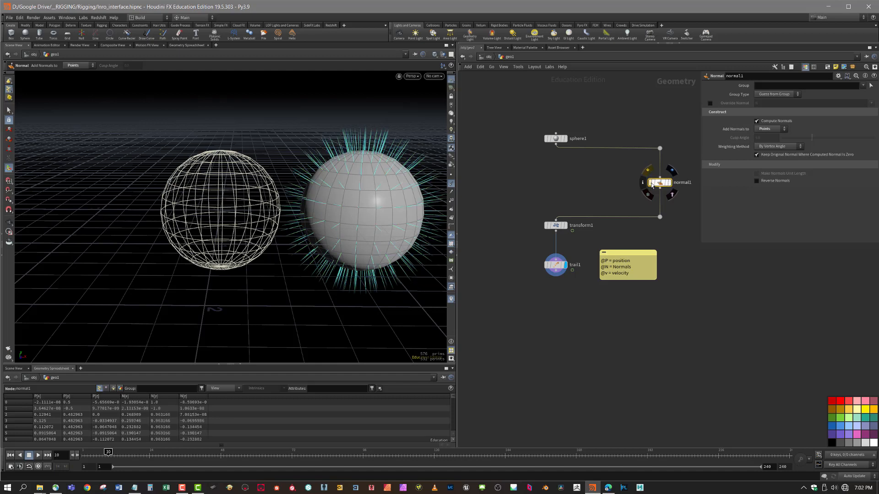
pyautogui.click(651, 185)
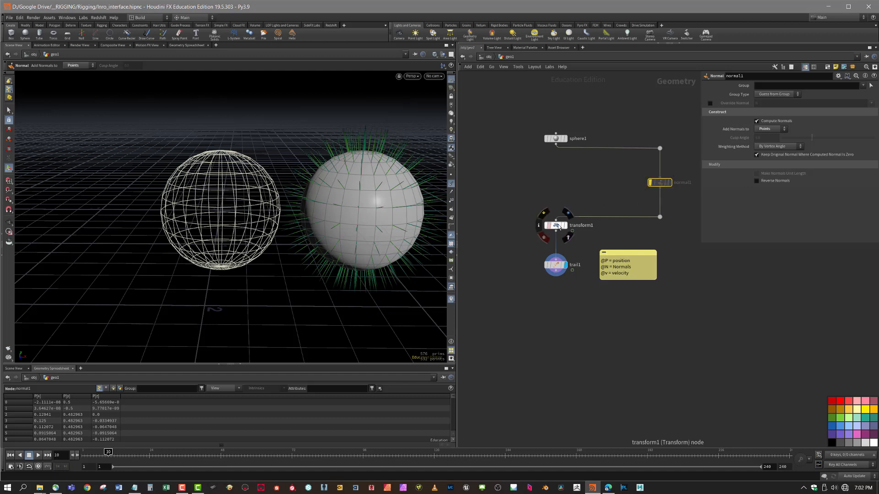
# Bypass transform1, return the timeline to frame 1, and hide the point normals in the viewport
pyautogui.click(546, 226)
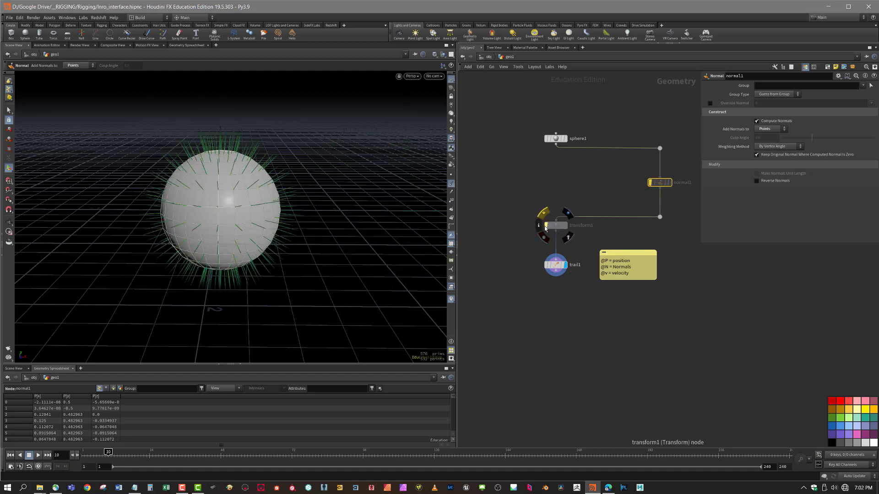
pyautogui.moveTo(127, 453); pyautogui.dragTo(82, 447)
pyautogui.click(451, 184)
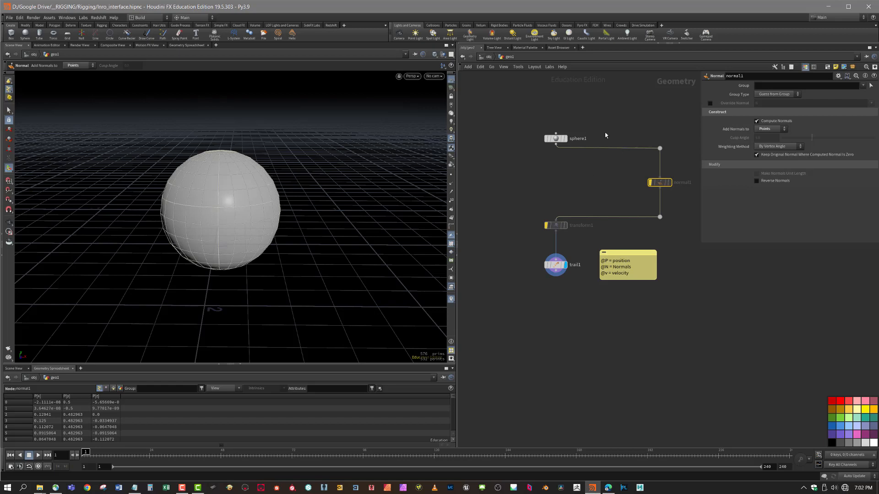
# Set the display flag on sphere1, and switch its bypass flag on and back off
pyautogui.moveTo(550, 141)
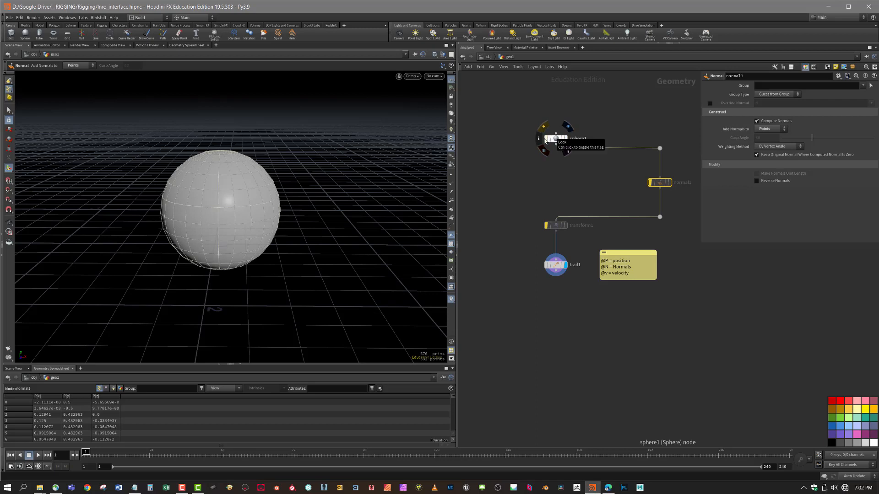
pyautogui.click(568, 128)
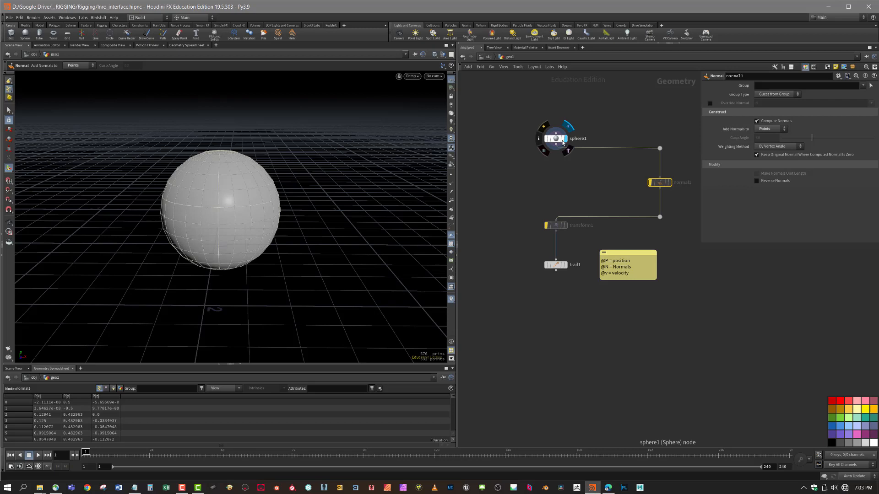
pyautogui.click(547, 126)
pyautogui.click(548, 126)
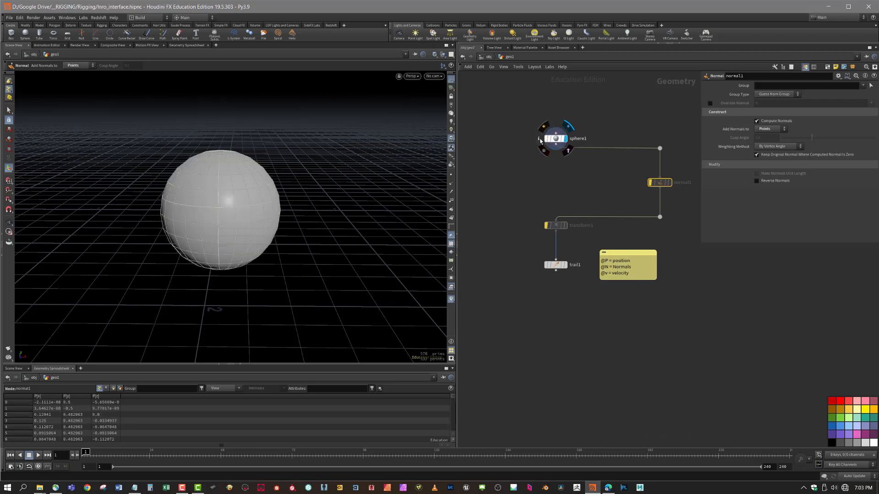
# Review sphere1's node info, take normal1 out of bypass, and review normal1's point attributes in its node info
pyautogui.click(539, 140)
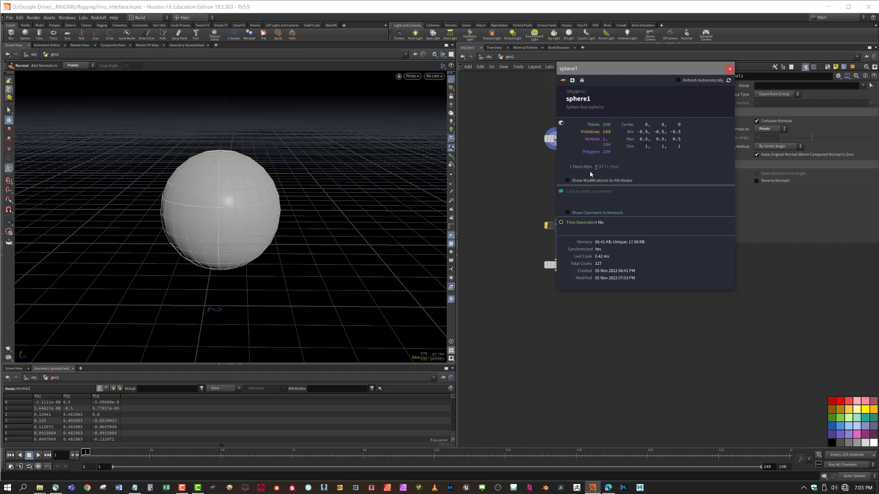
pyautogui.moveTo(651, 72); pyautogui.dragTo(752, 75)
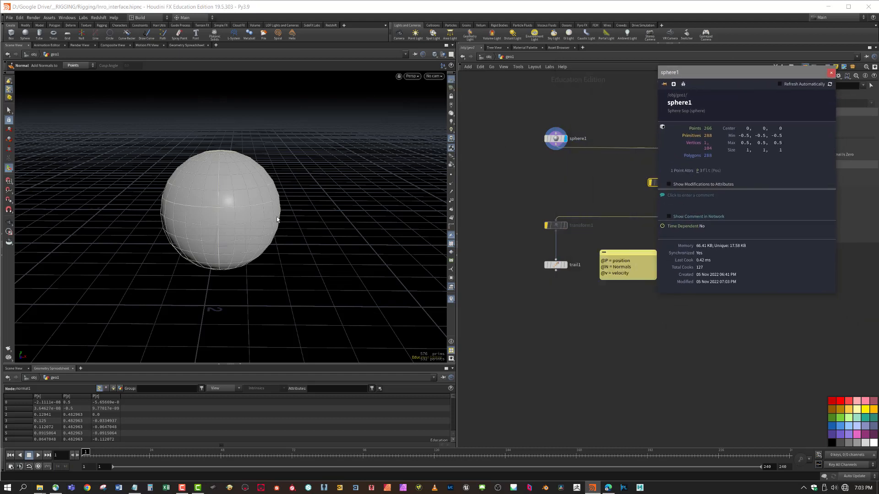
pyautogui.click(832, 73)
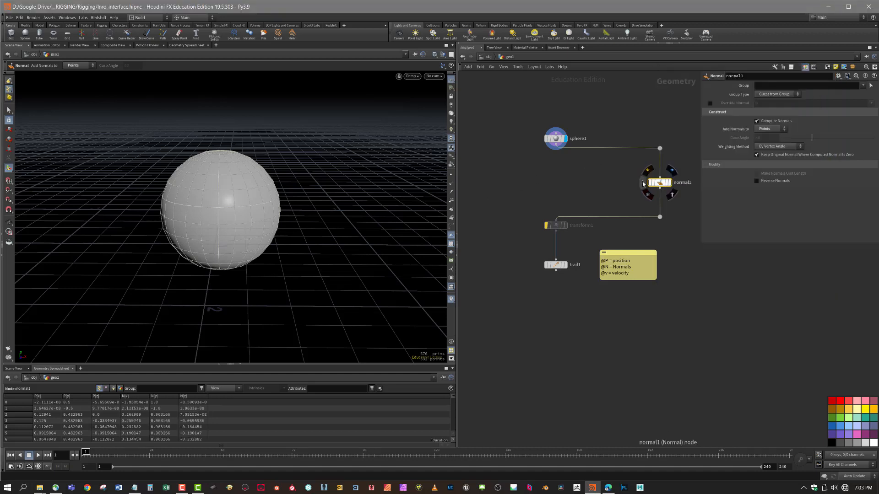
pyautogui.click(643, 183)
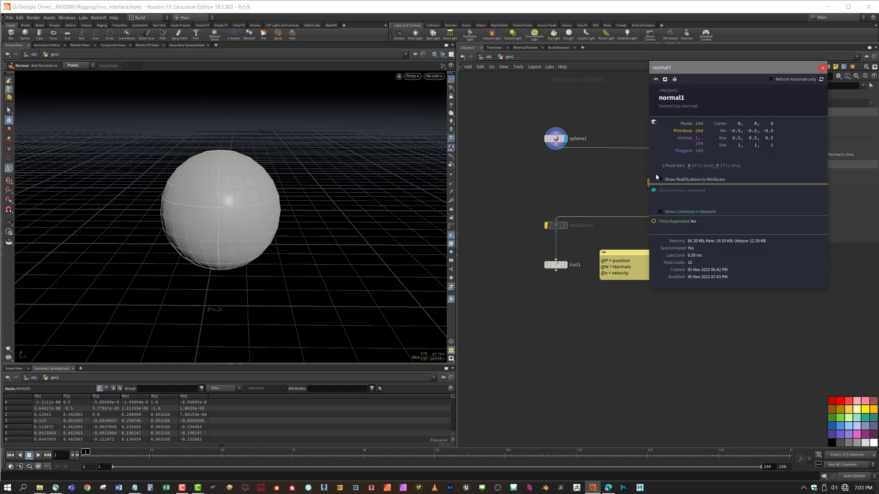
pyautogui.click(823, 68)
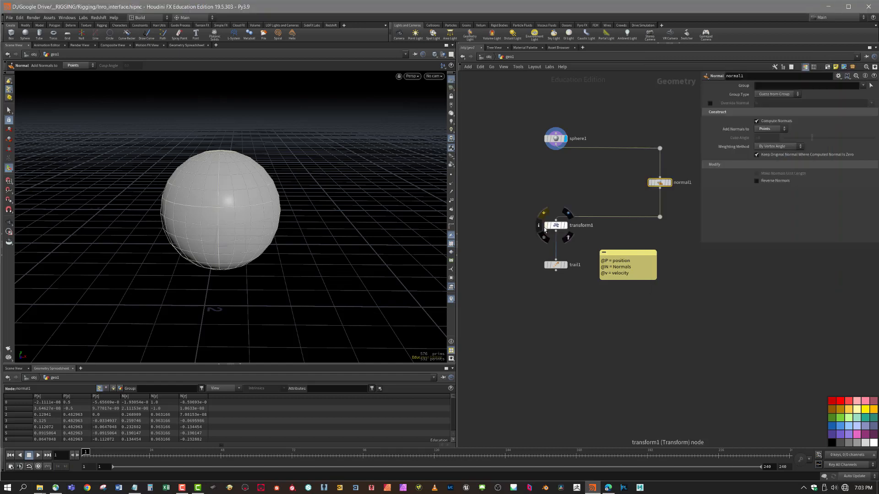
# Take transform1 out of bypass and examine the point attributes in the node info of transform1 and trail1
pyautogui.click(539, 227)
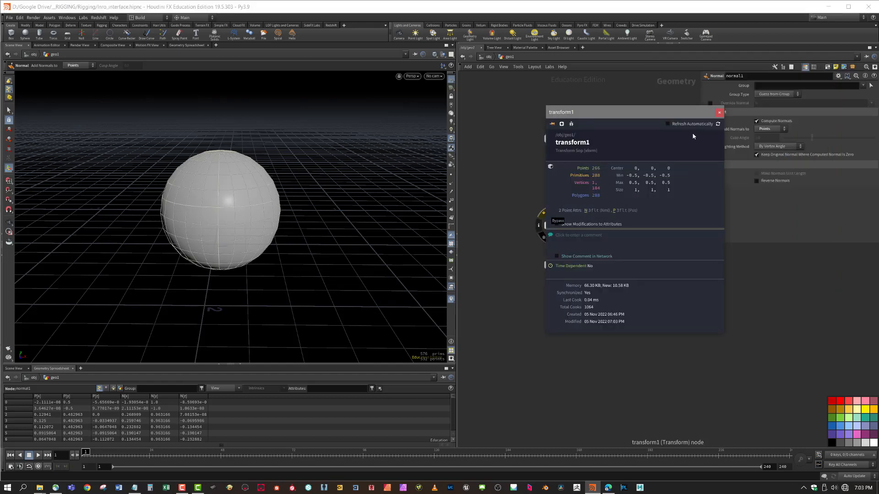
pyautogui.click(719, 113)
pyautogui.click(552, 265)
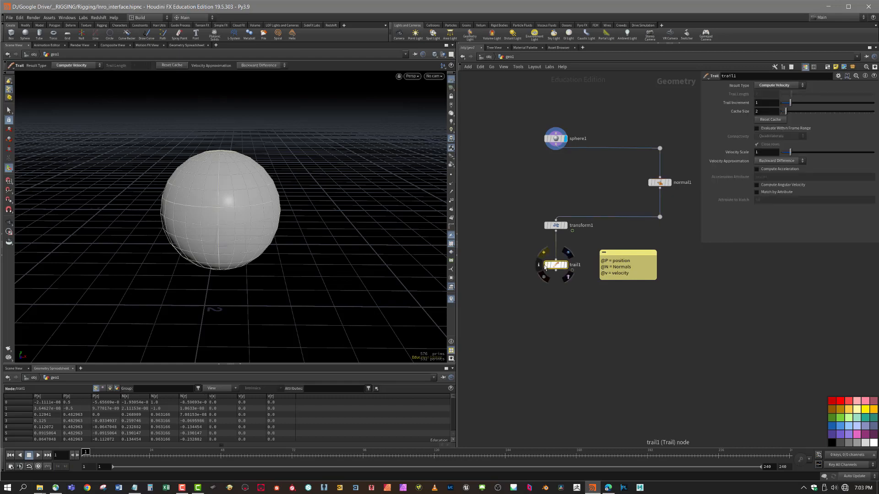
pyautogui.click(540, 265)
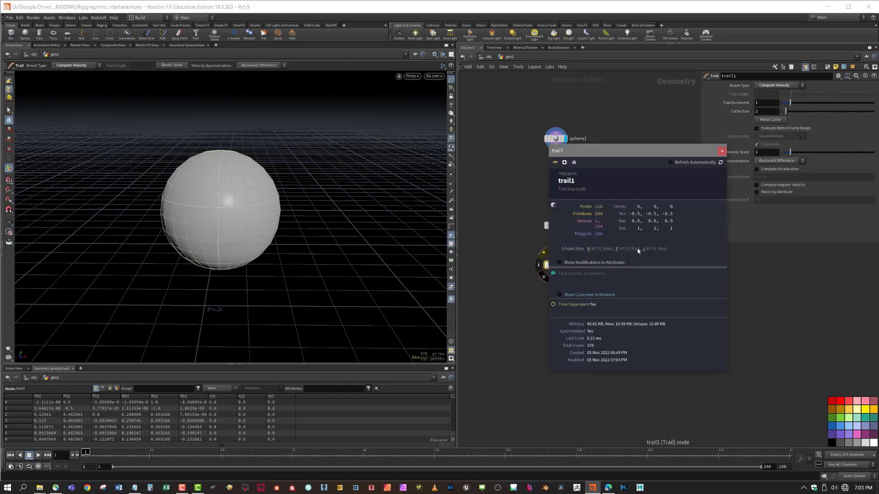
pyautogui.moveTo(729, 295); pyautogui.dragTo(679, 299, button='middle')
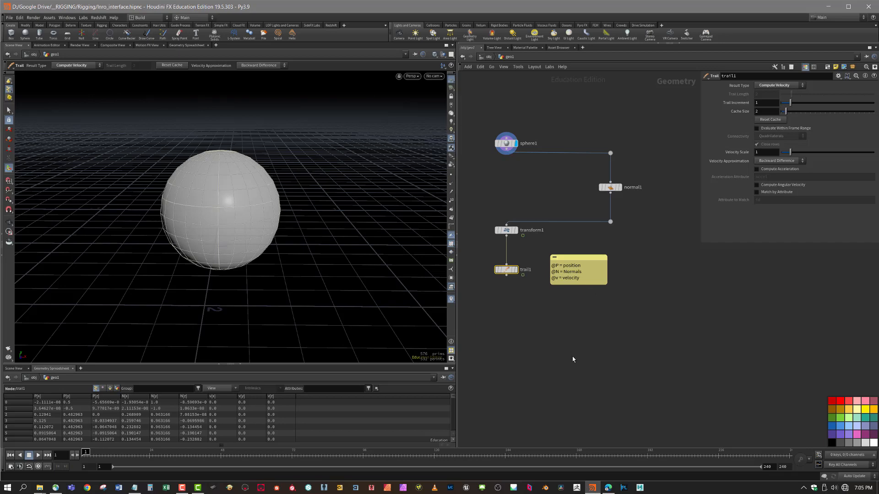
pyautogui.keyDown('alt'); pyautogui.moveTo(292, 298); pyautogui.dragTo(251, 268); pyautogui.keyUp('alt')
pyautogui.keyDown('alt'); pyautogui.moveTo(251, 268); pyautogui.dragTo(320, 296, button='right'); pyautogui.keyUp('alt')
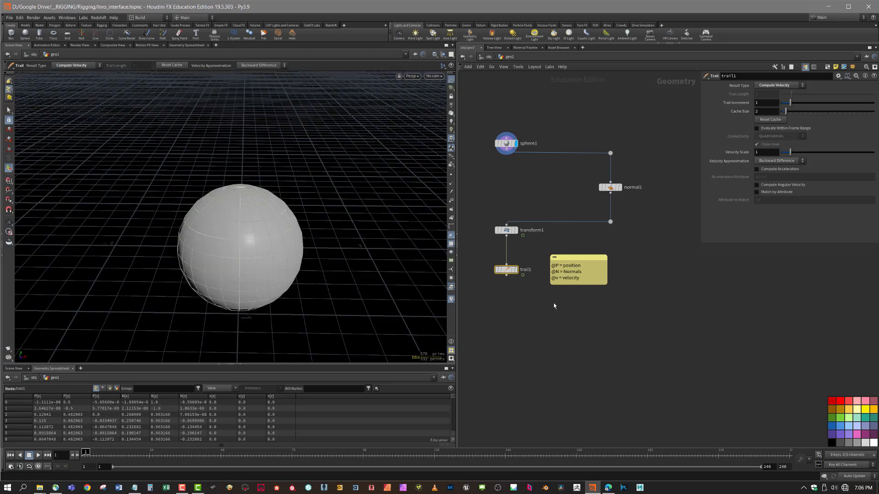